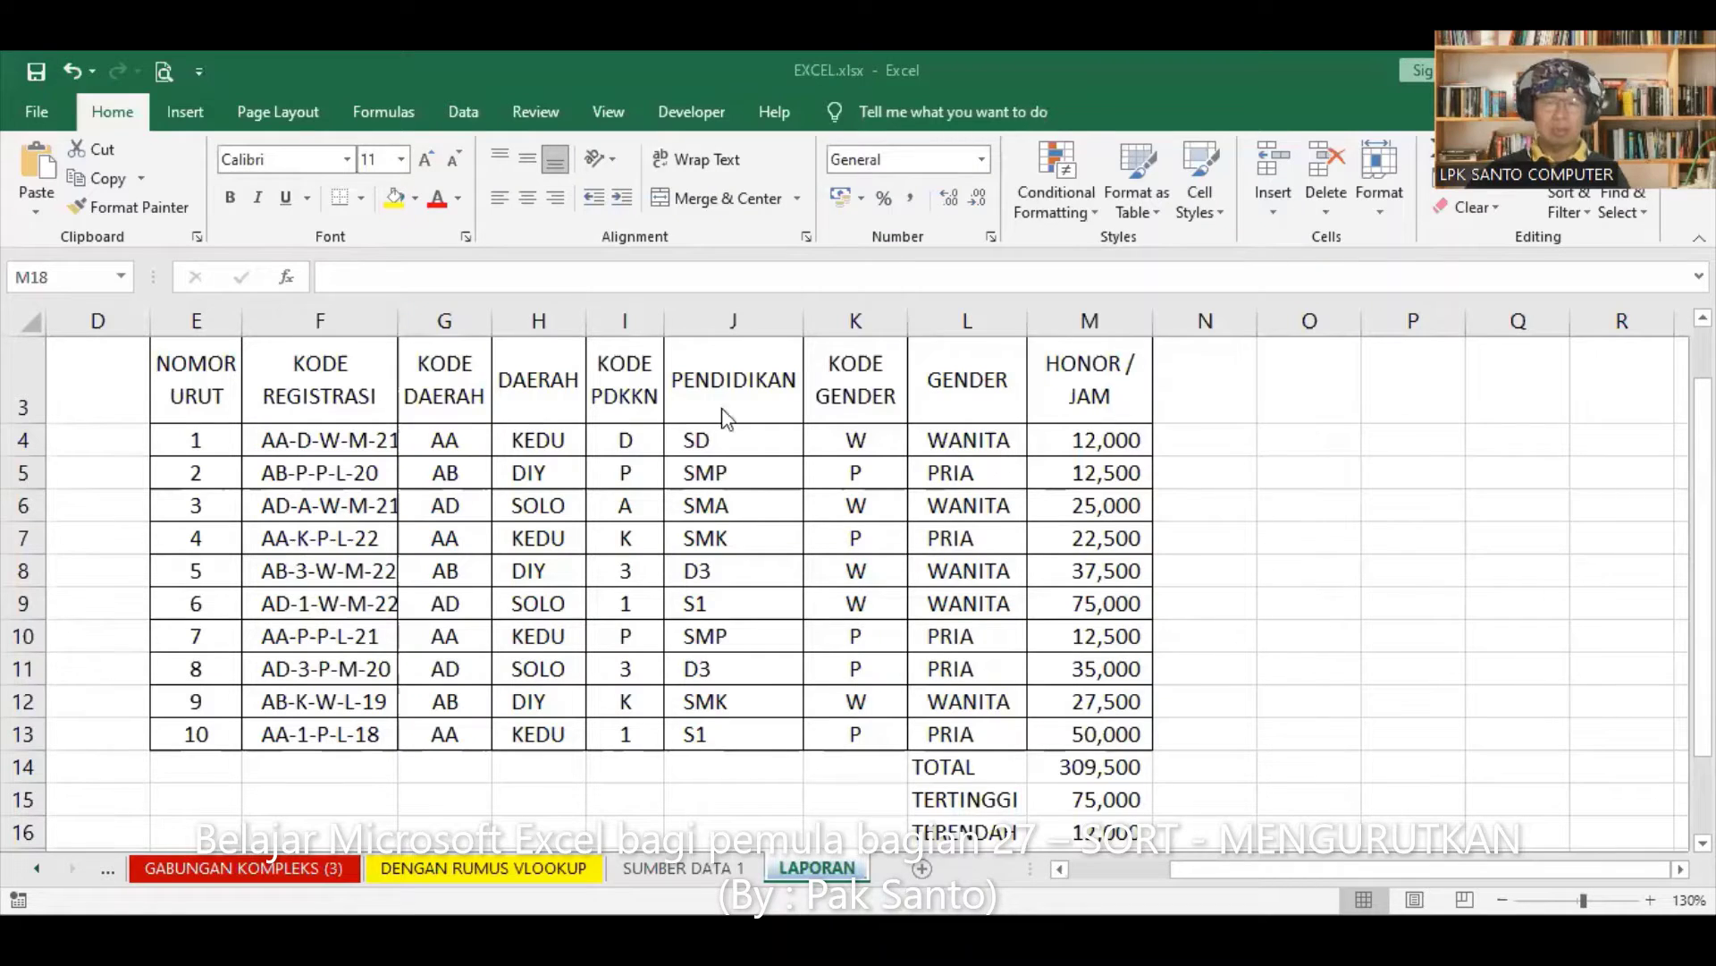
# - Review the table's columns, the gender formula in L5, and employee rows 4 to 13
pyautogui.scroll(1, 876, 487)
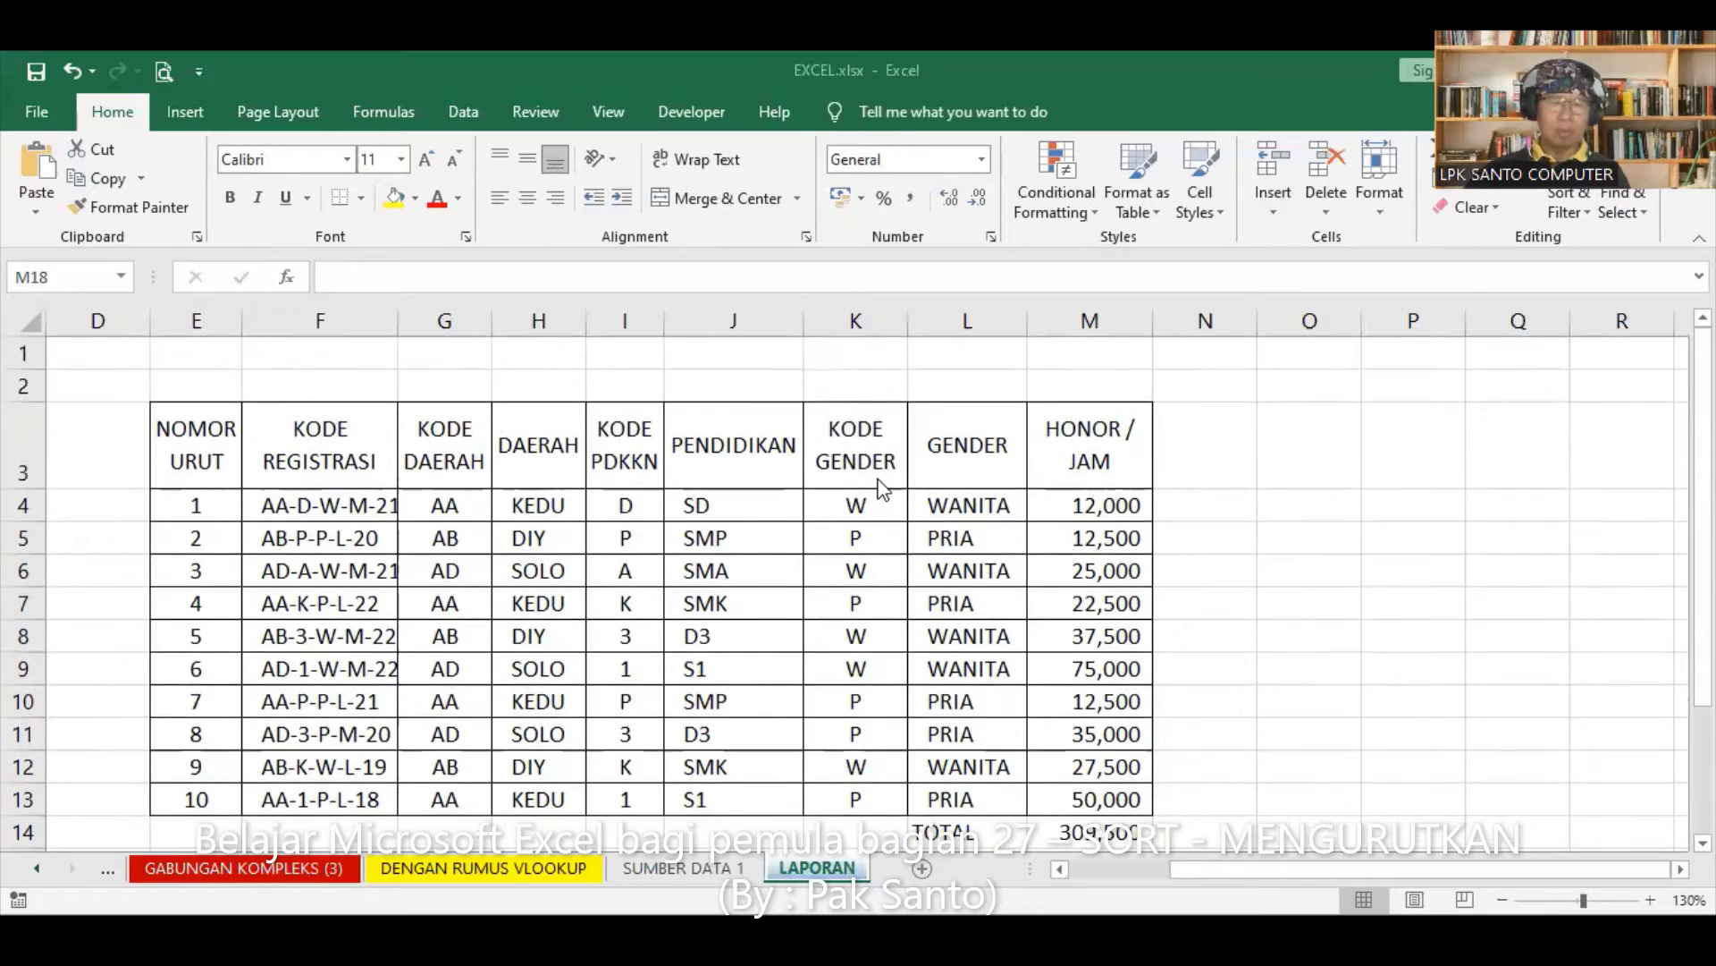
pyautogui.scroll(-1, 878, 487)
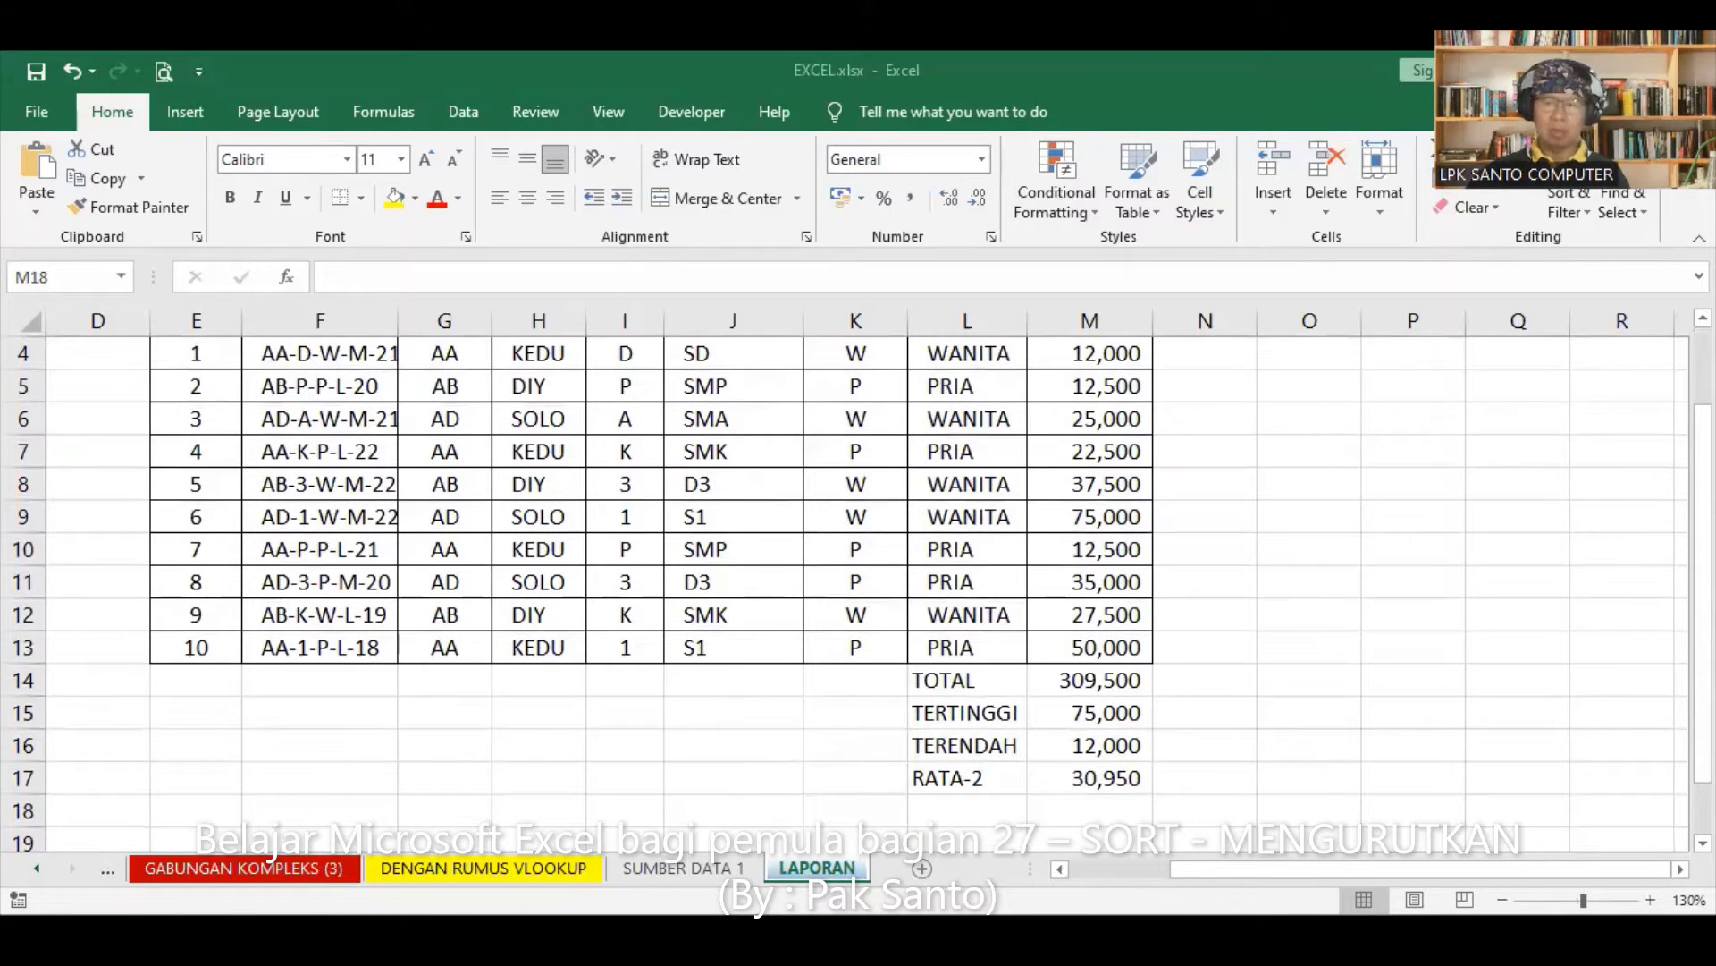
pyautogui.click(1090, 810)
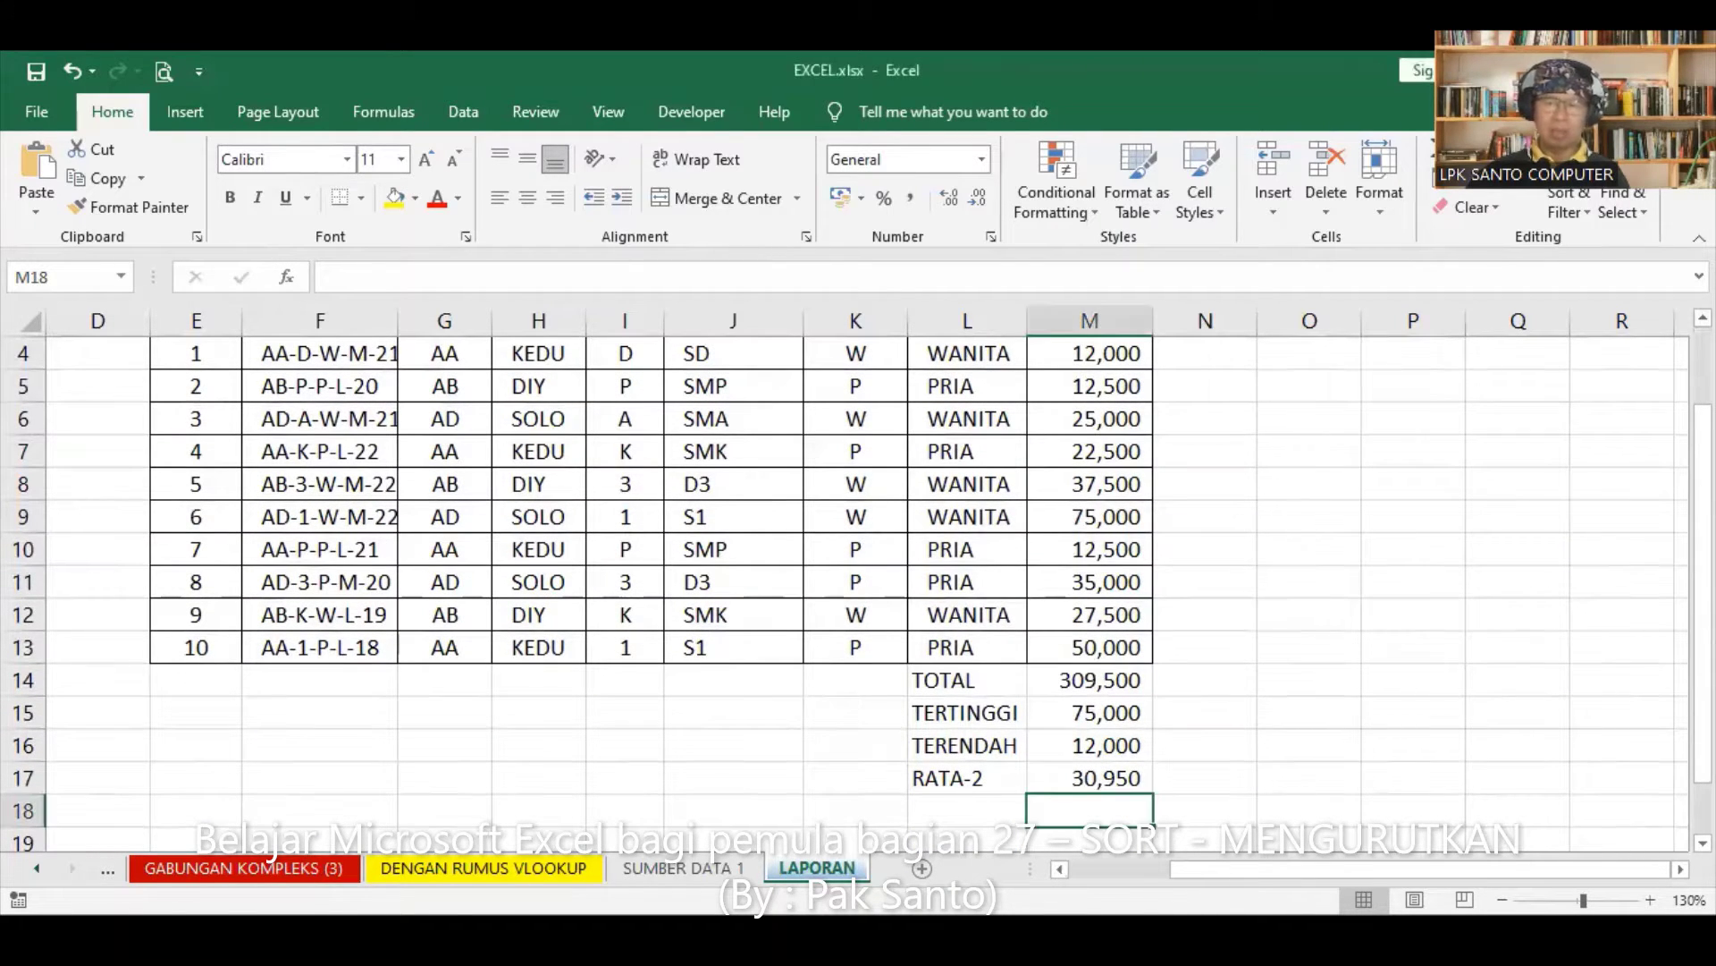
pyautogui.scroll(1, 847, 581)
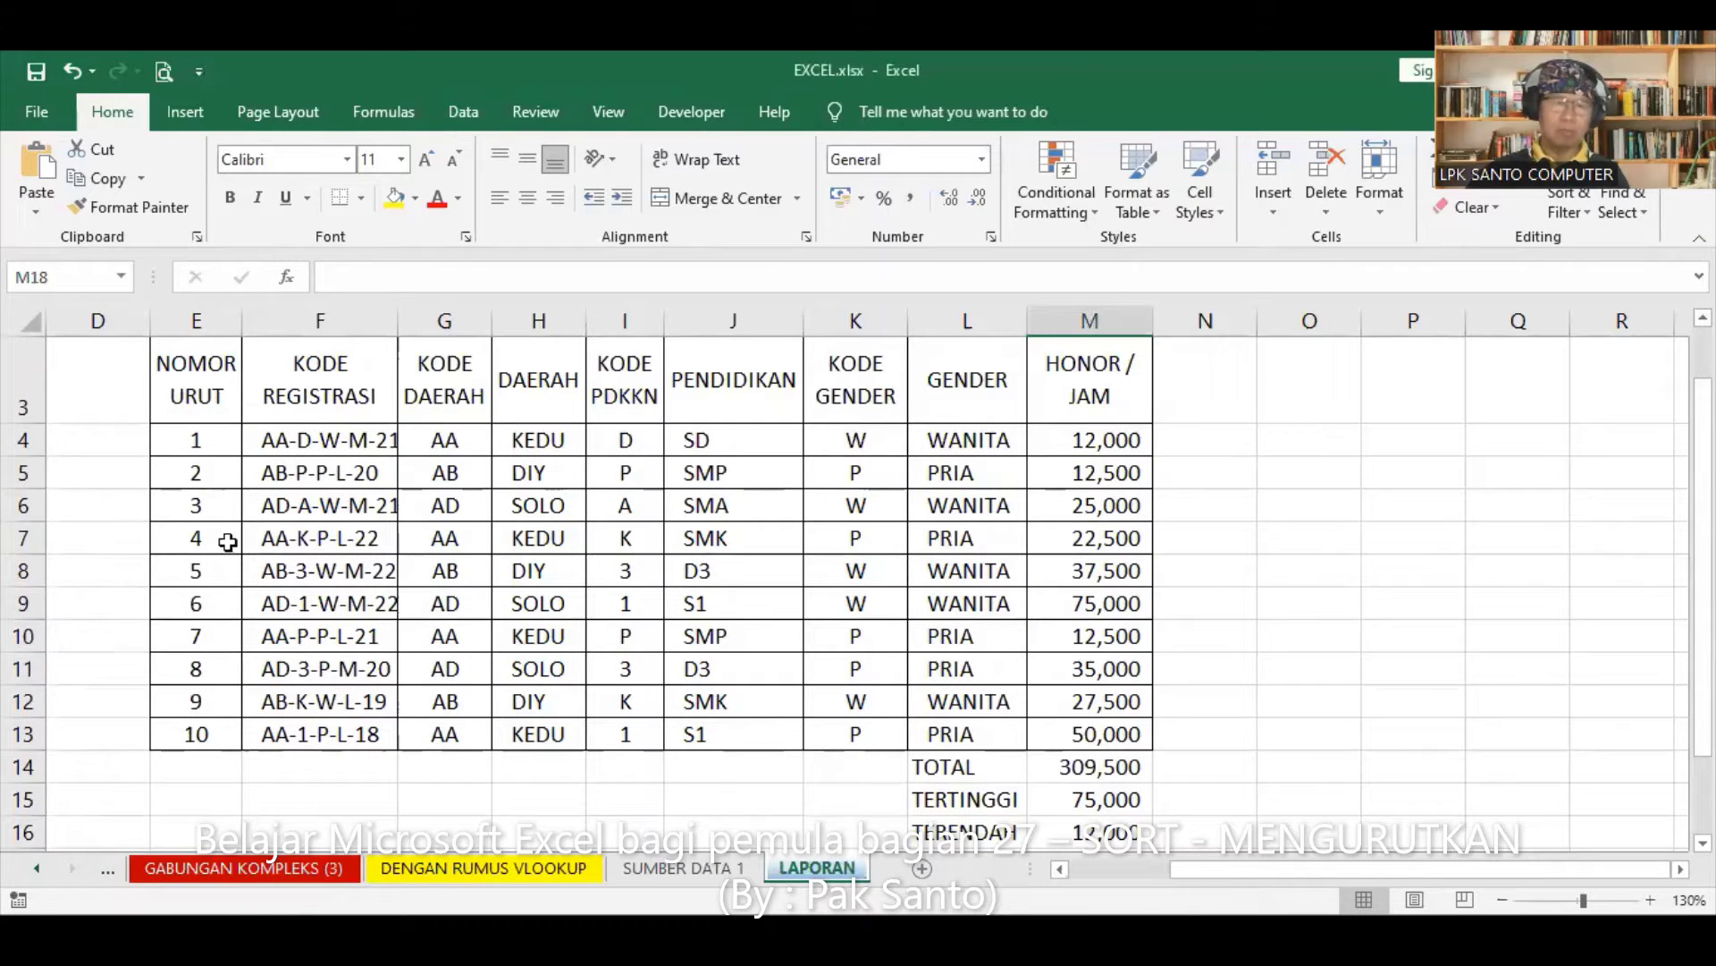
pyautogui.click(195, 320)
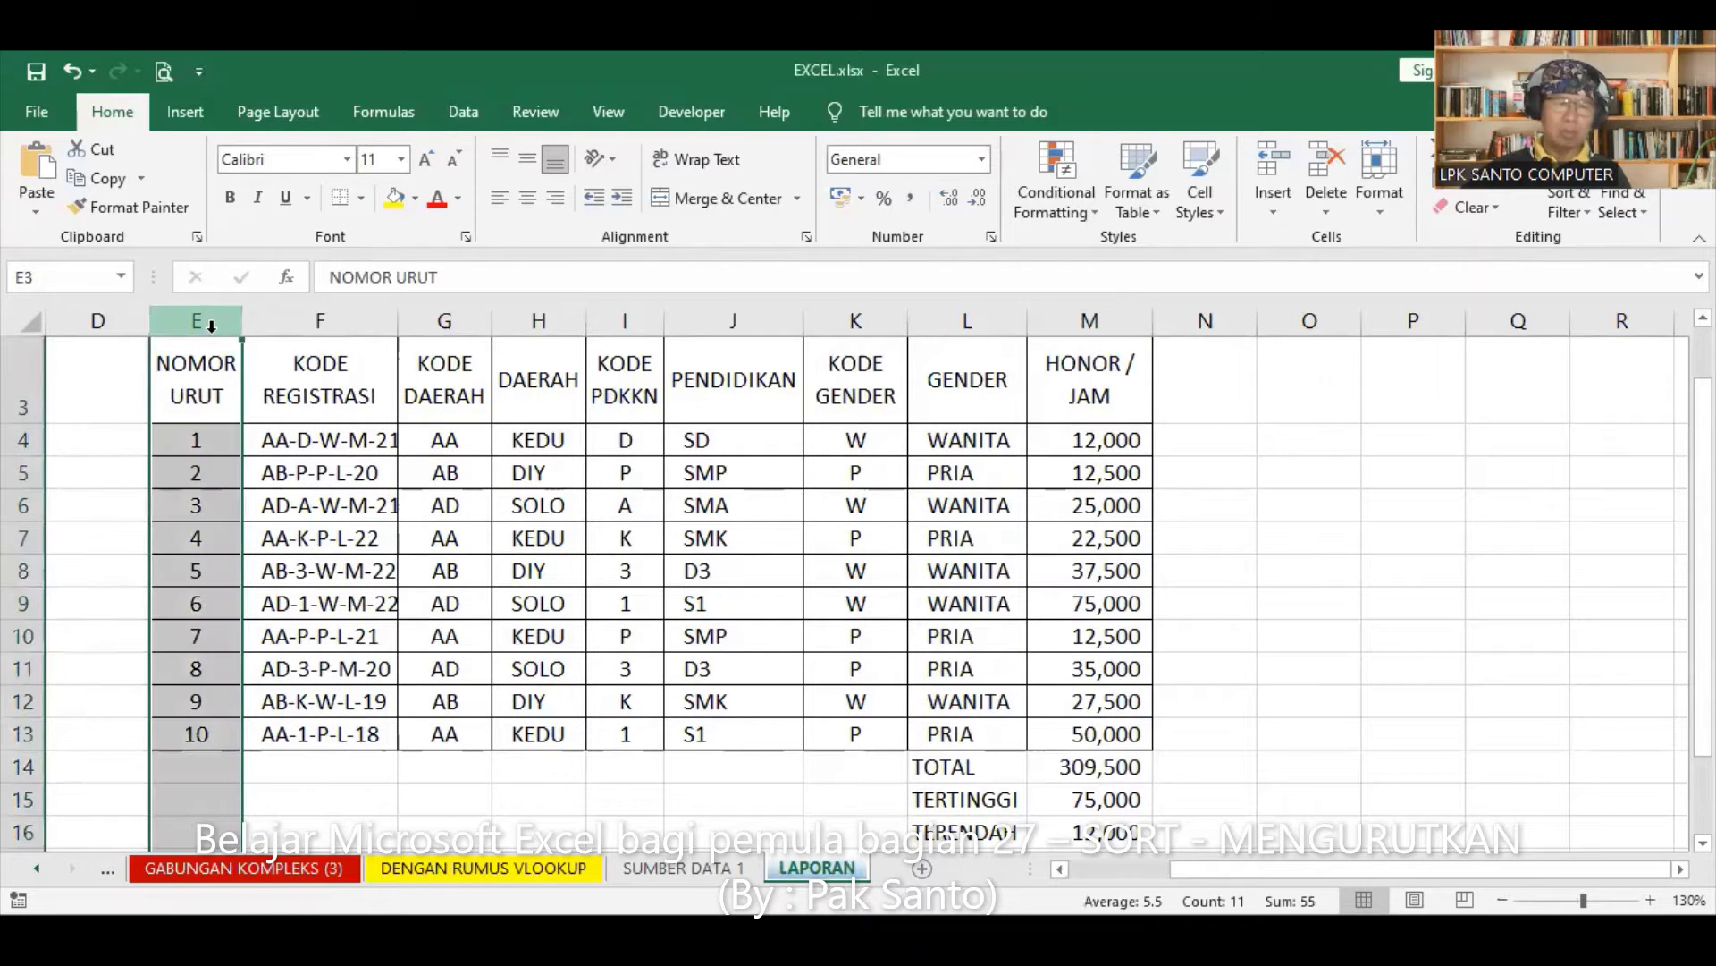
pyautogui.click(325, 320)
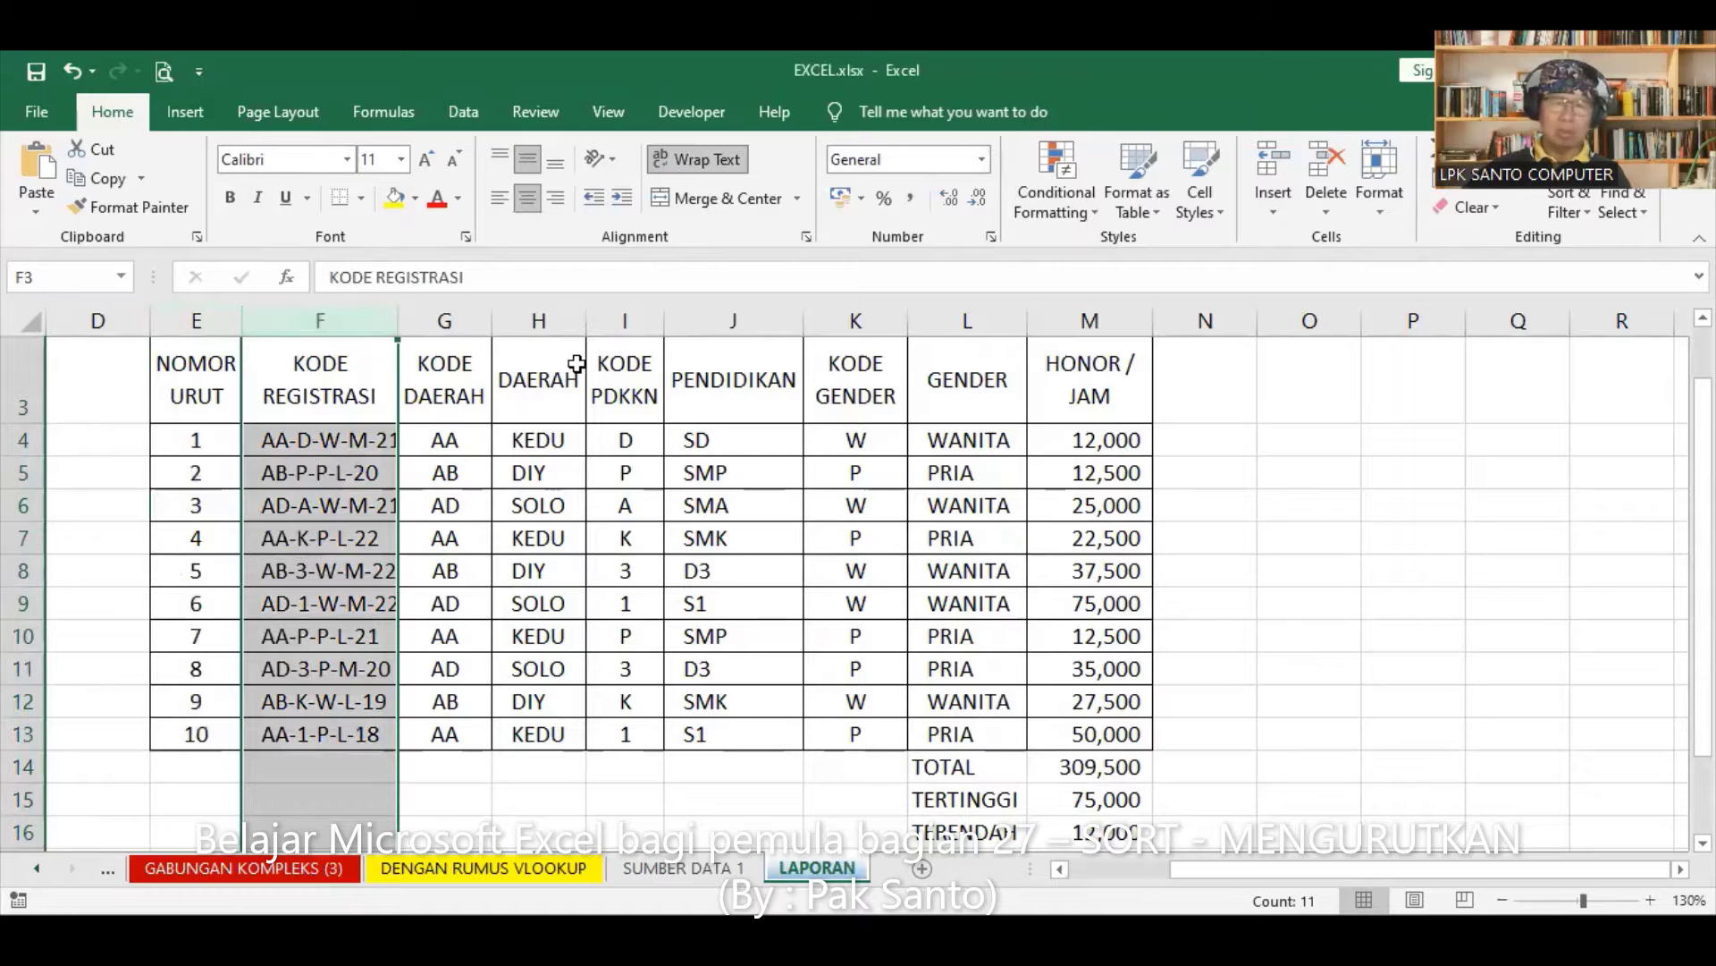
pyautogui.click(1100, 320)
pyautogui.click(921, 477)
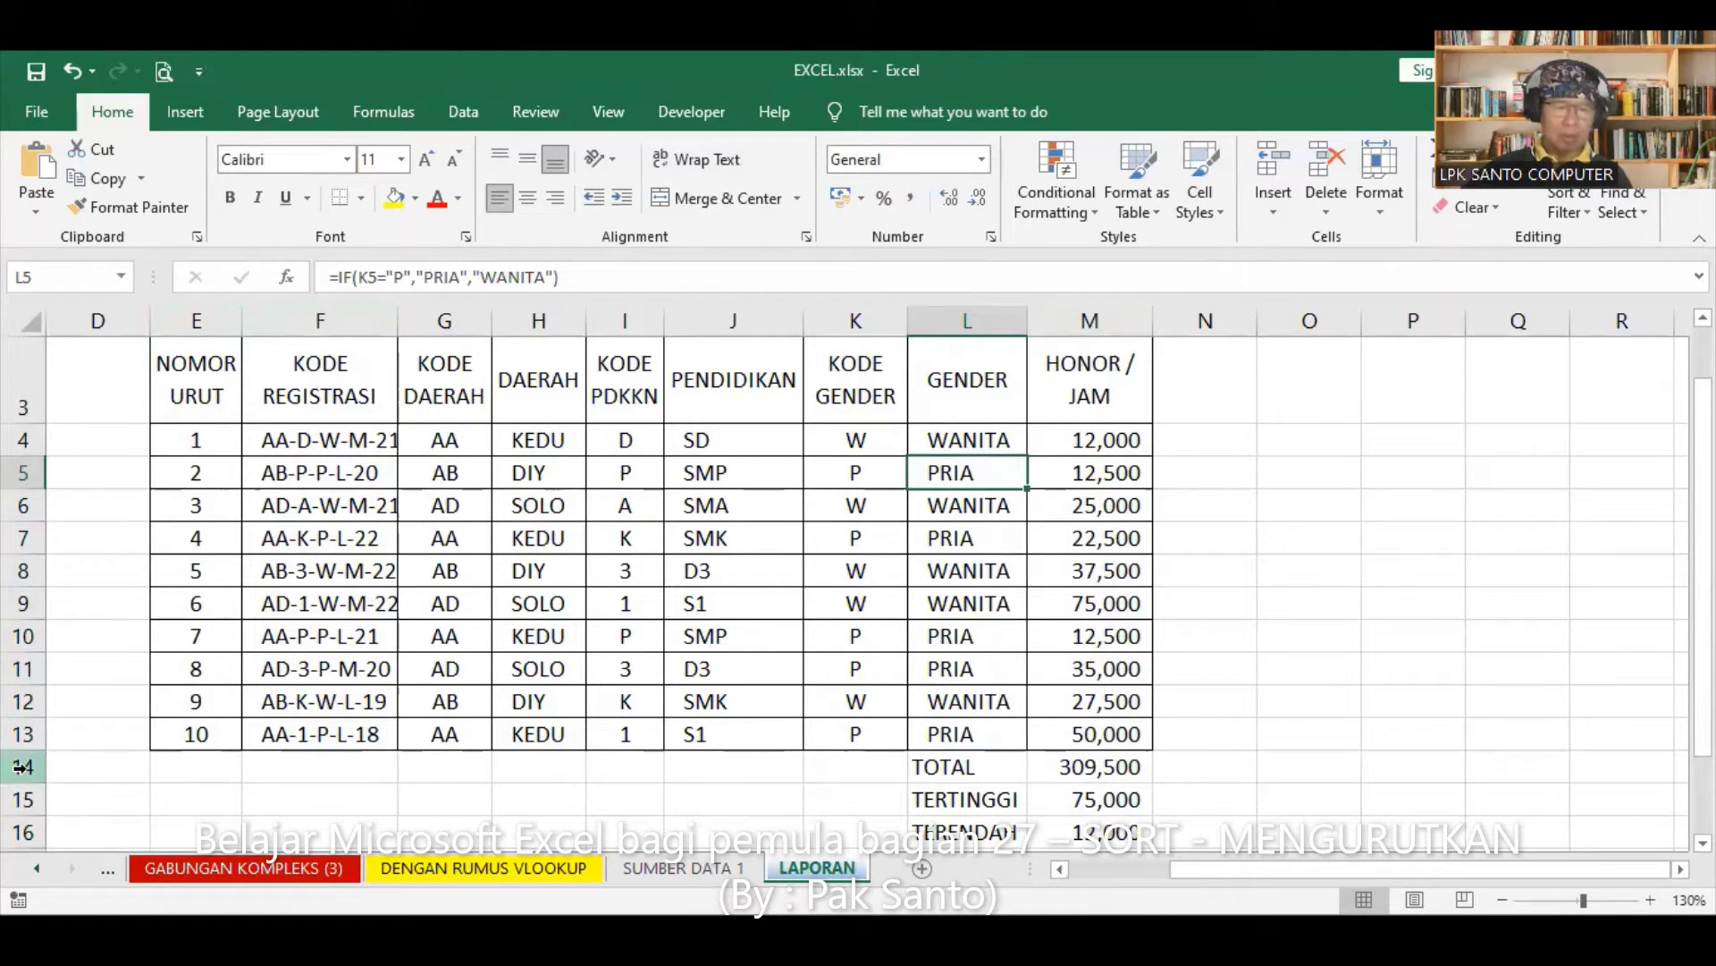
pyautogui.click(19, 438)
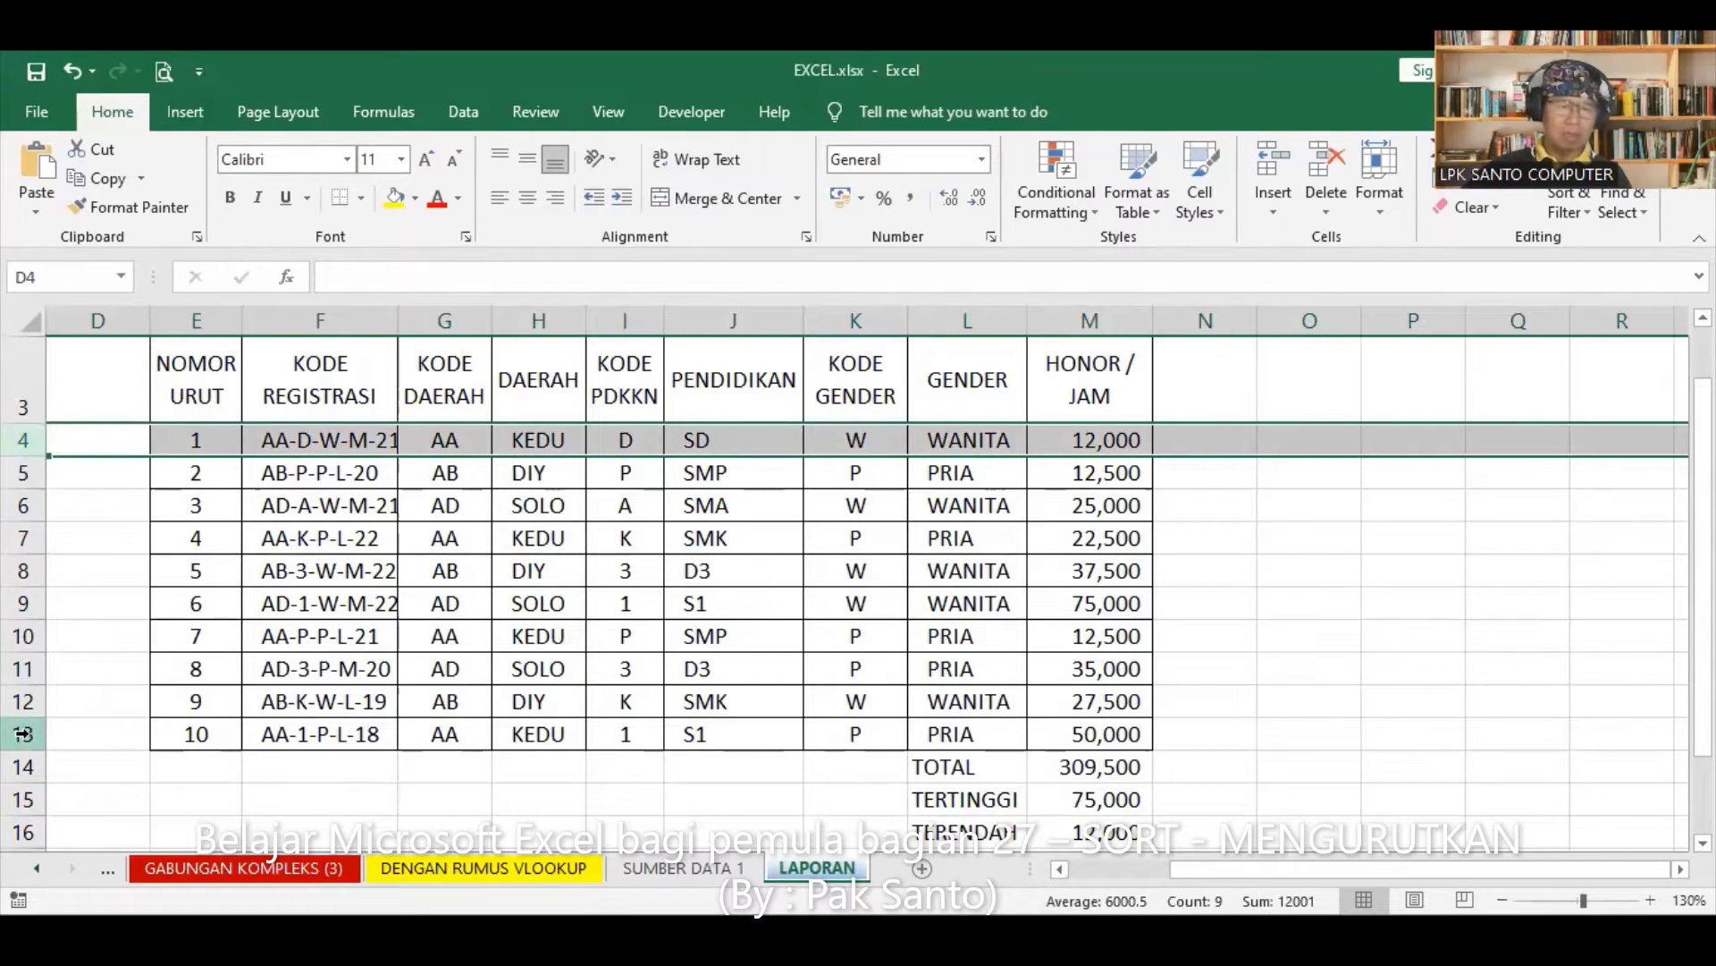
pyautogui.click(29, 733)
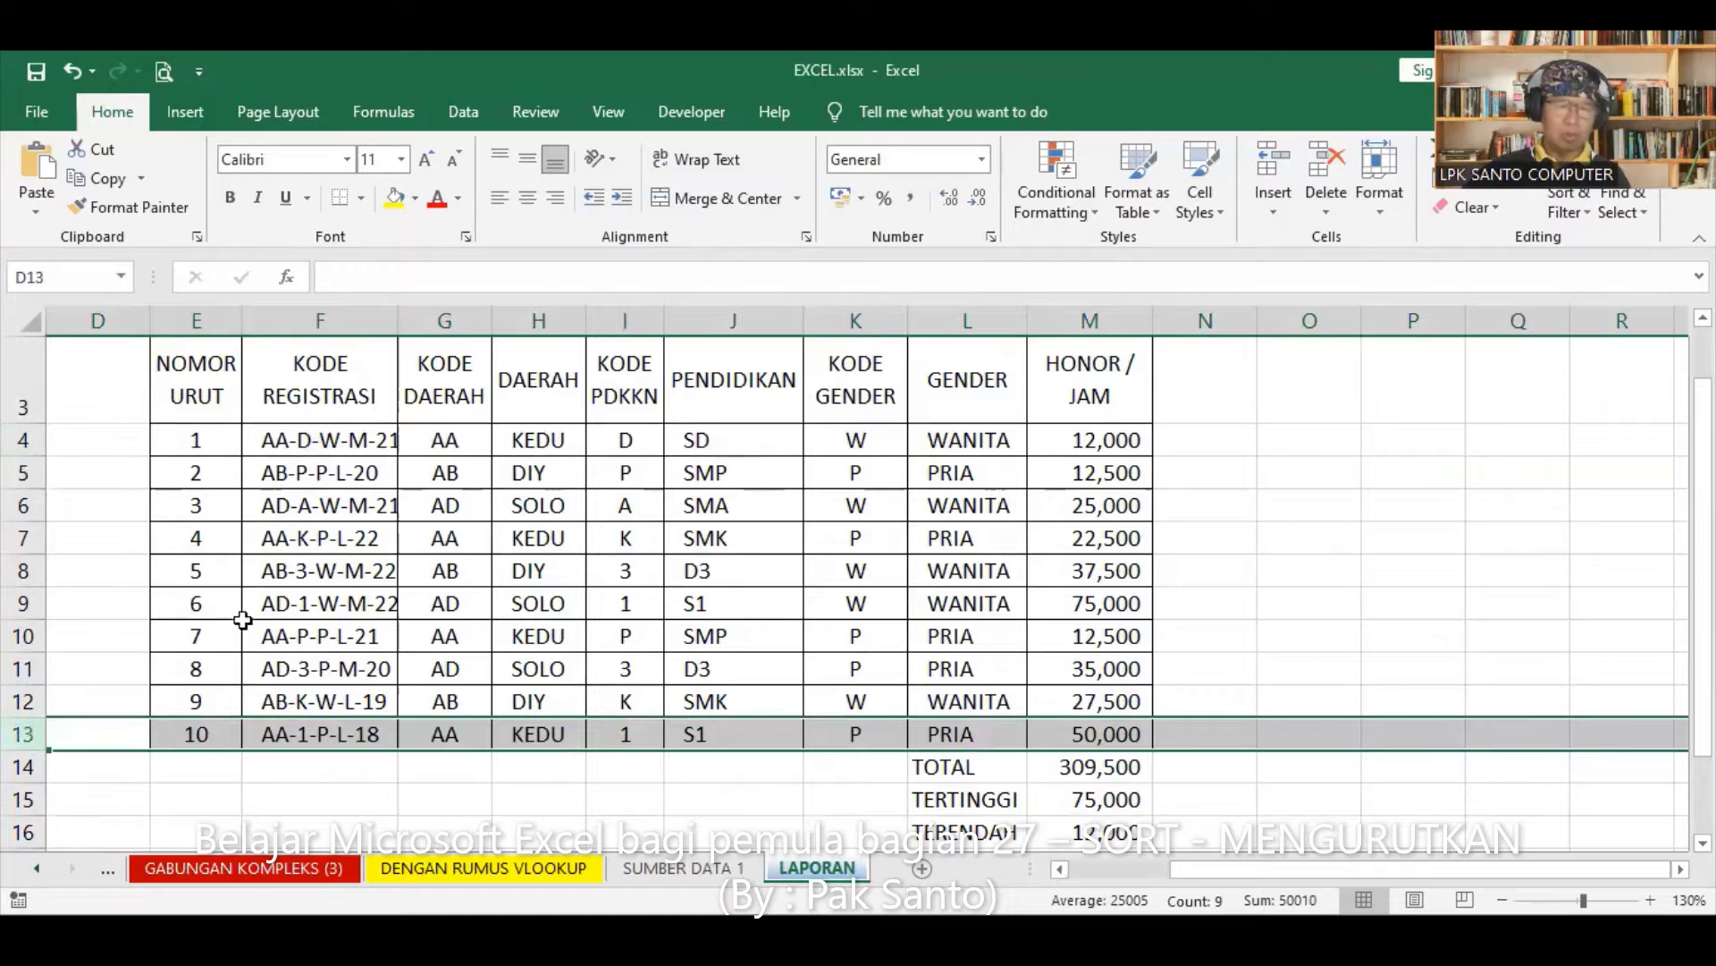
# - AutoFit column F so every KODE REGISTRASI code shows in full
pyautogui.doubleClick(401, 315)
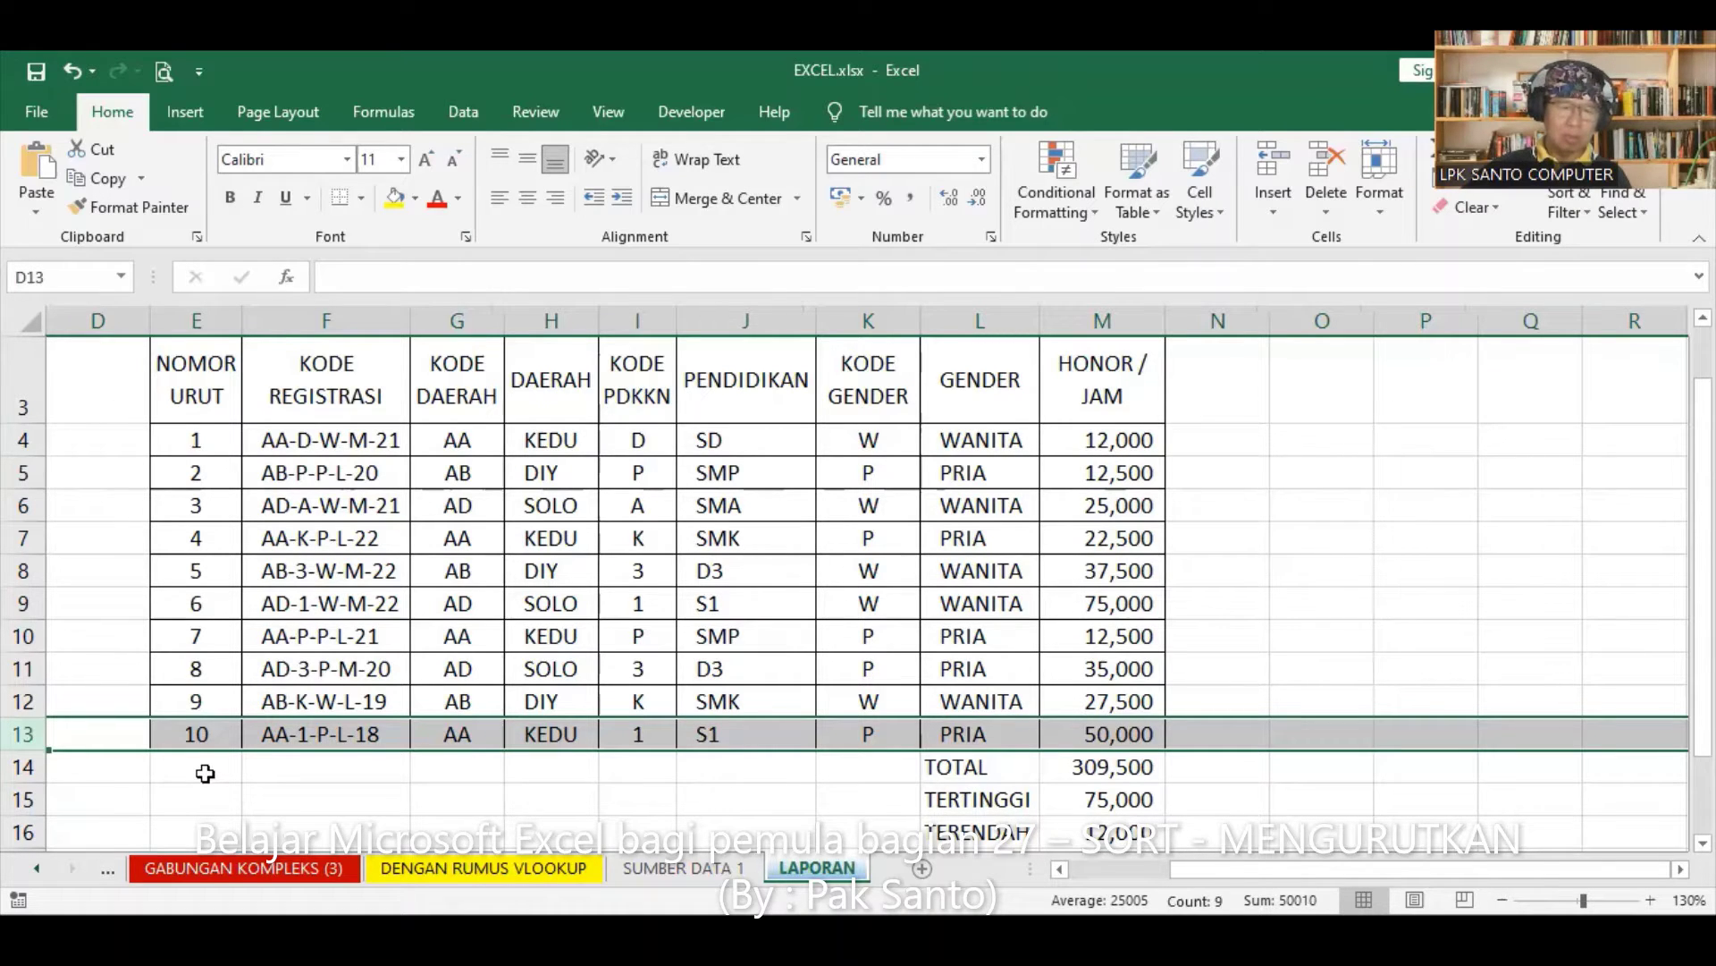
pyautogui.click(23, 767)
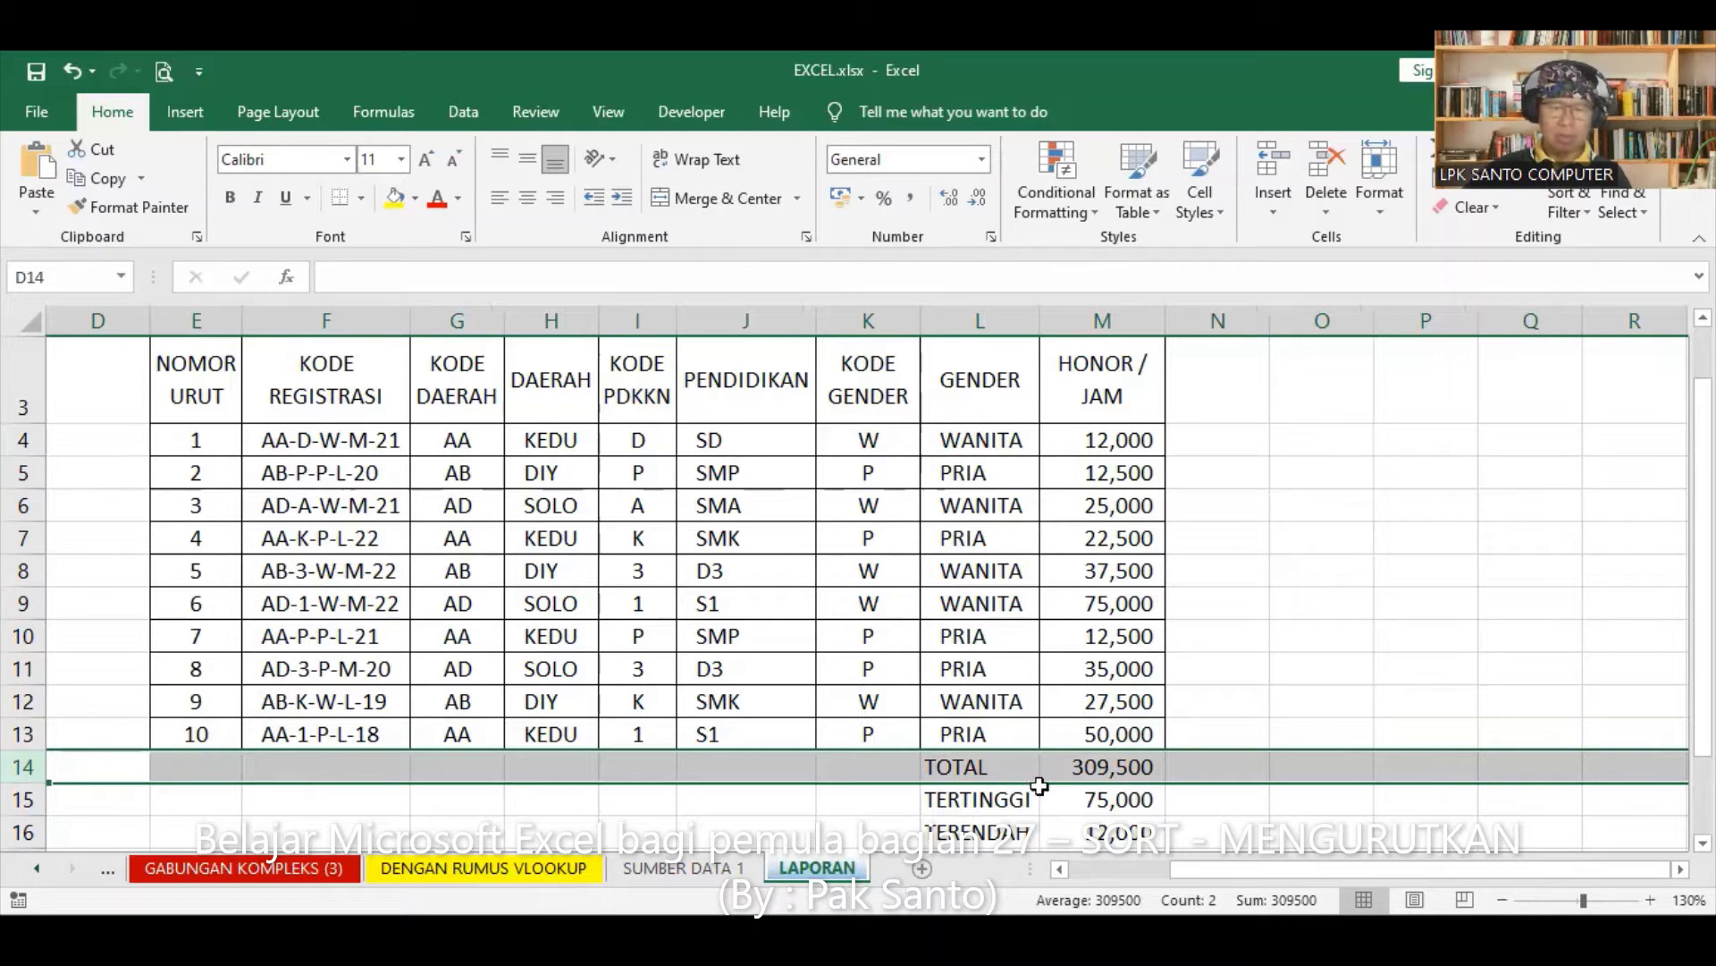
pyautogui.scroll(-1, 1019, 804)
pyautogui.scroll(1, 984, 720)
pyautogui.scroll(1, 976, 718)
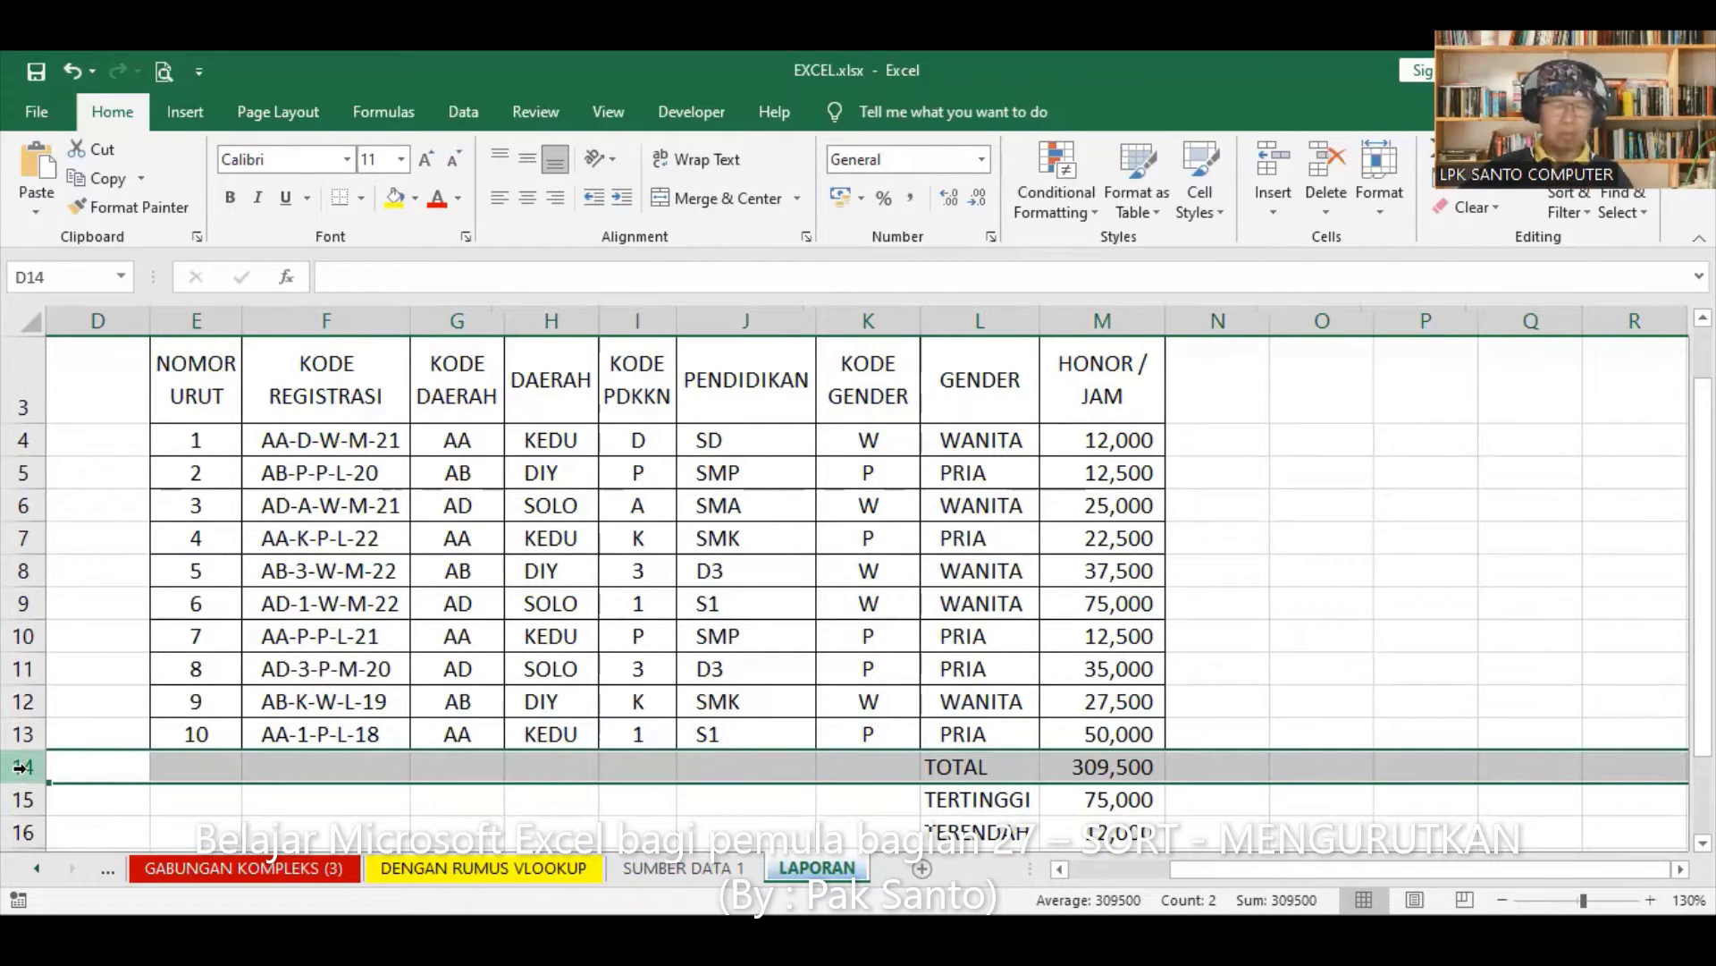
# - Check the DAERAH column's options without changing anything, then select row 14
pyautogui.click(563, 315)
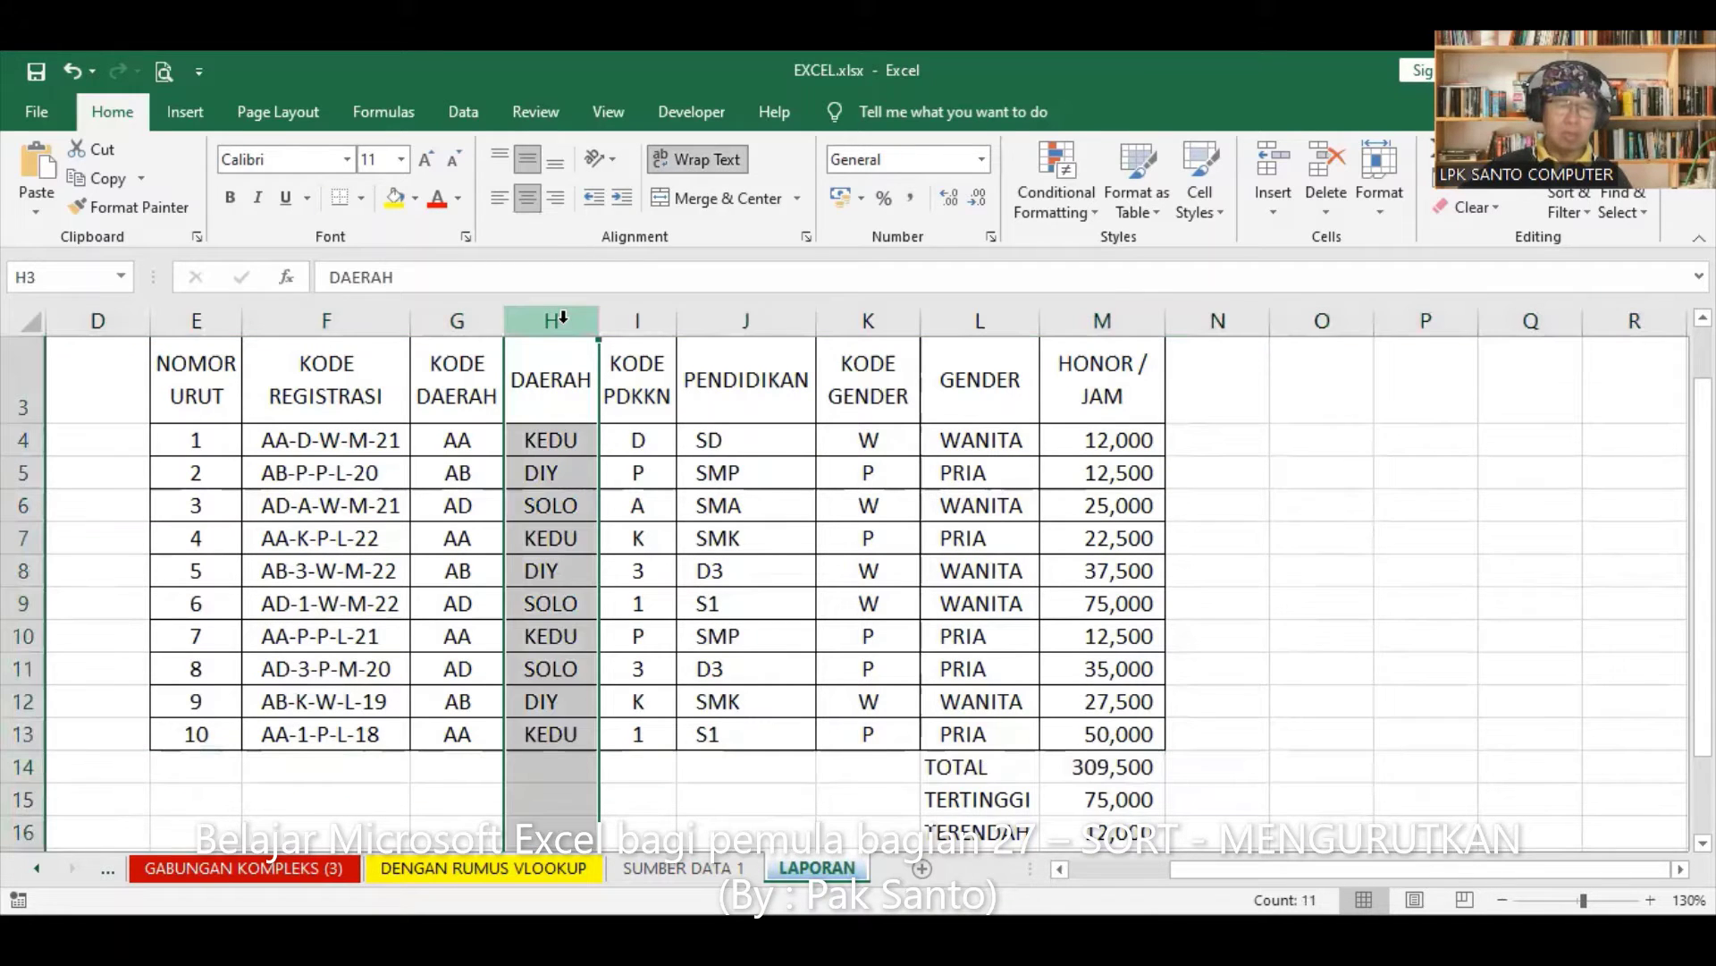
pyautogui.rightClick(564, 316)
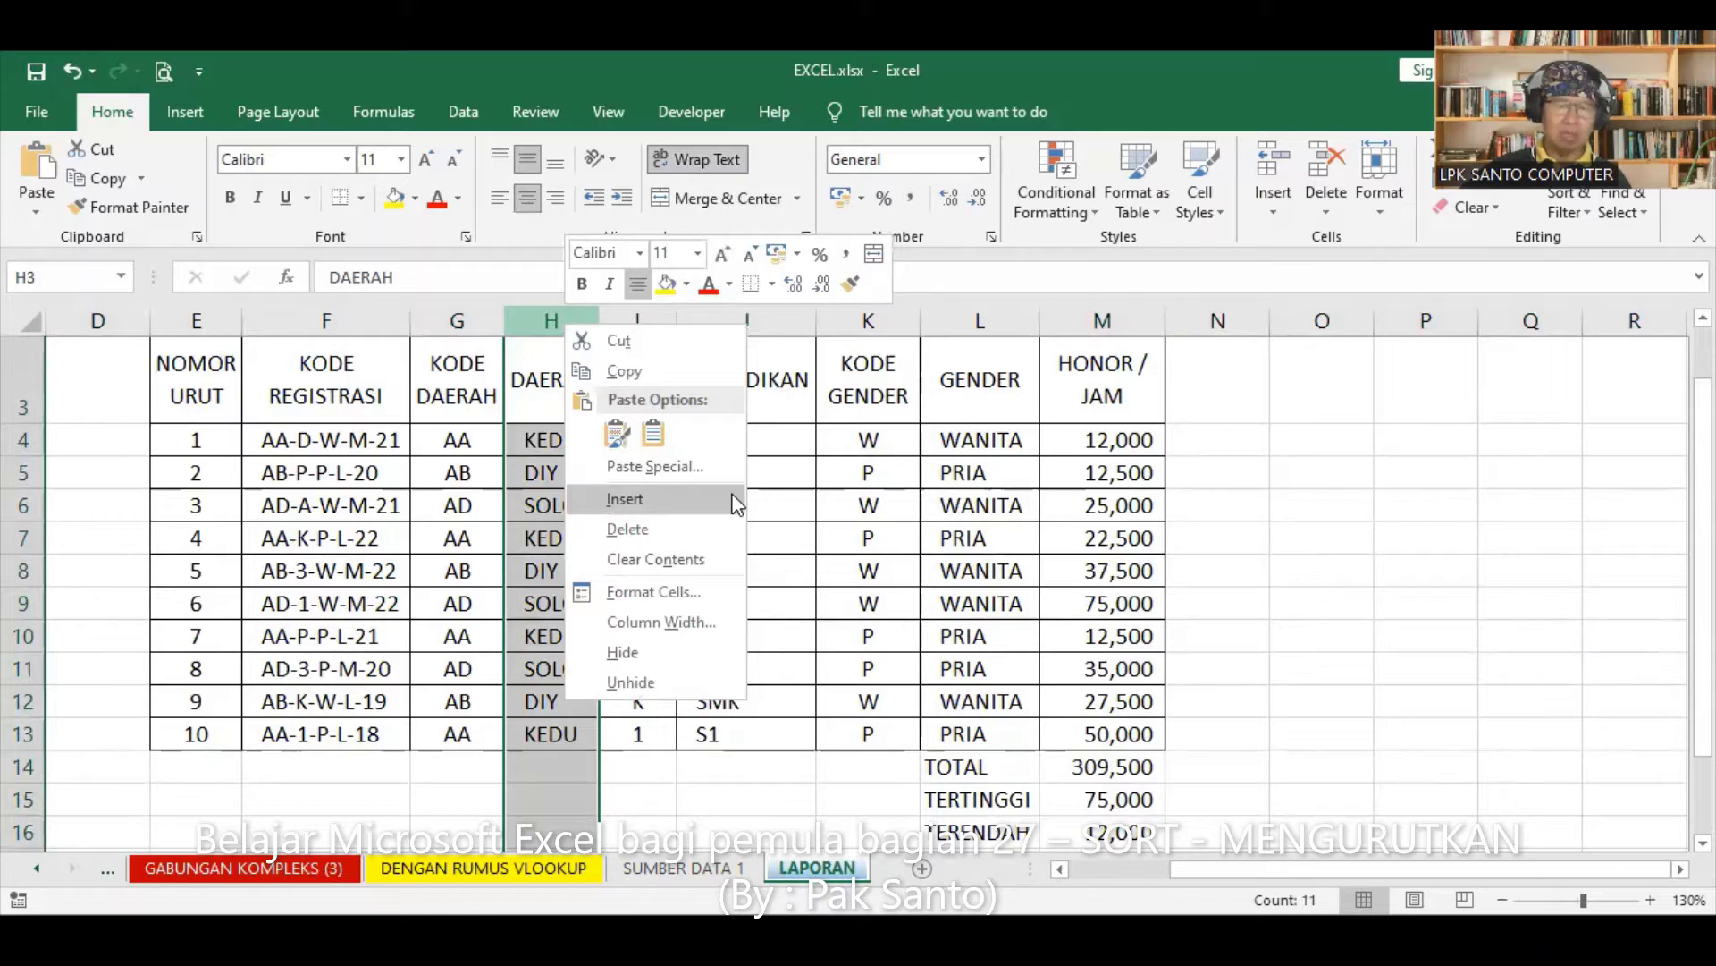
pyautogui.click(159, 771)
pyautogui.click(21, 767)
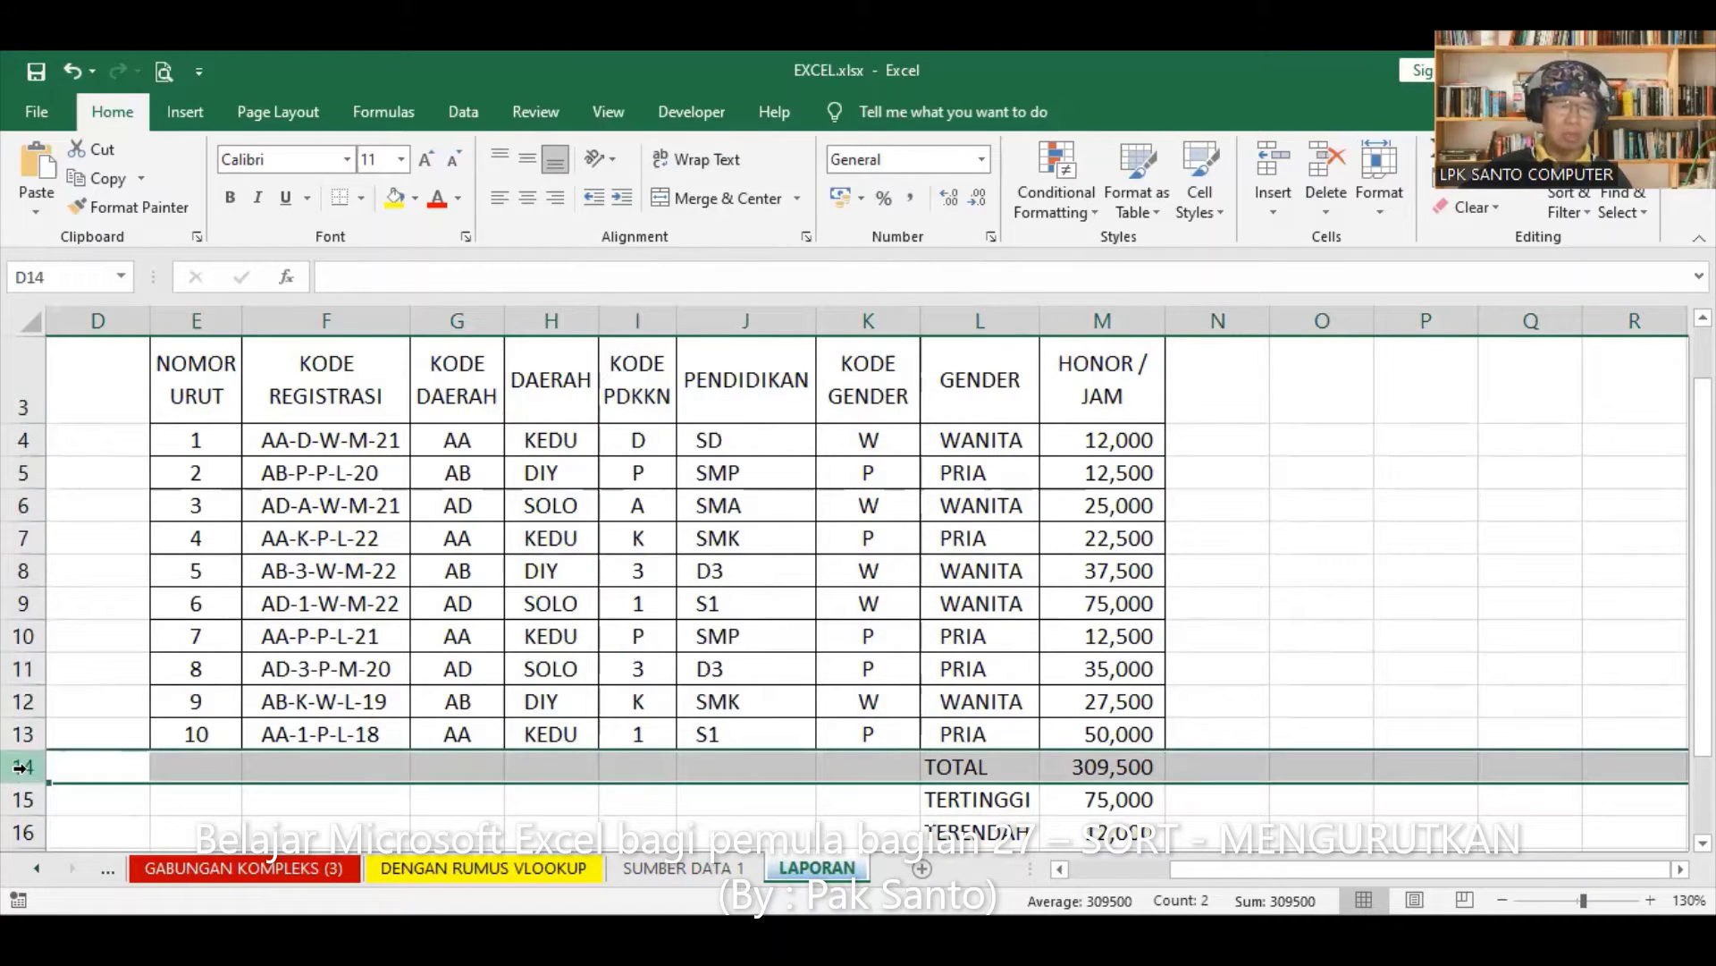
# - Insert a blank row 14 above TOTAL and select E14:M14
pyautogui.rightClick(22, 767)
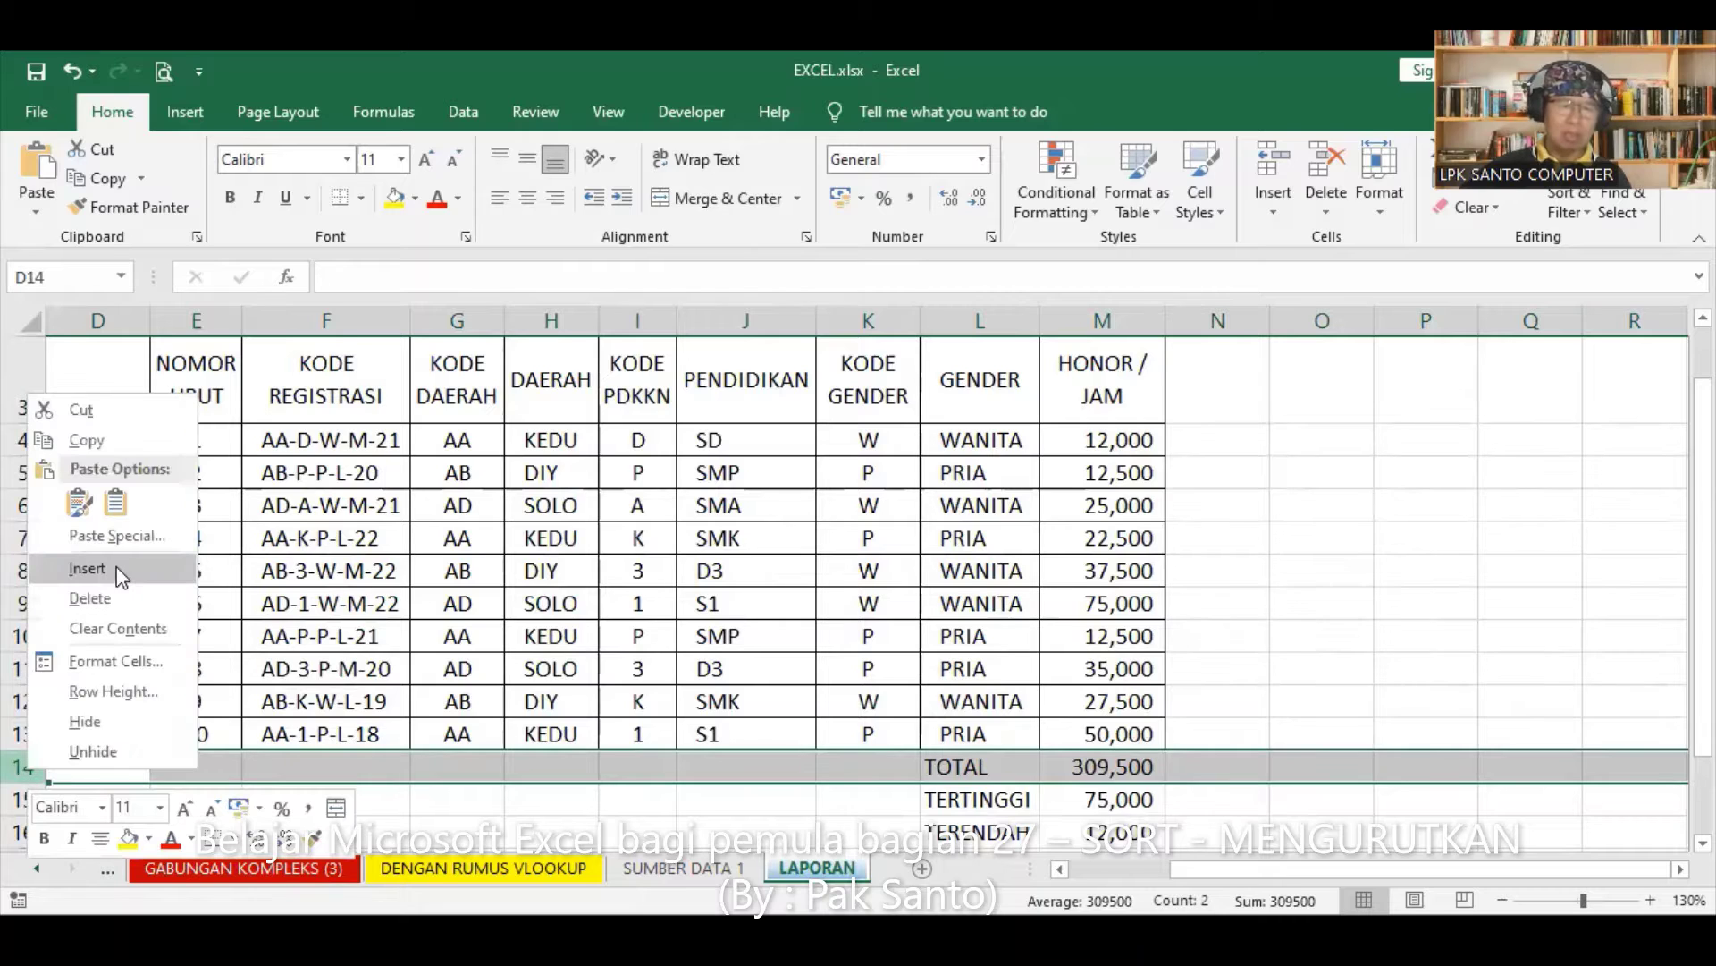
pyautogui.click(123, 569)
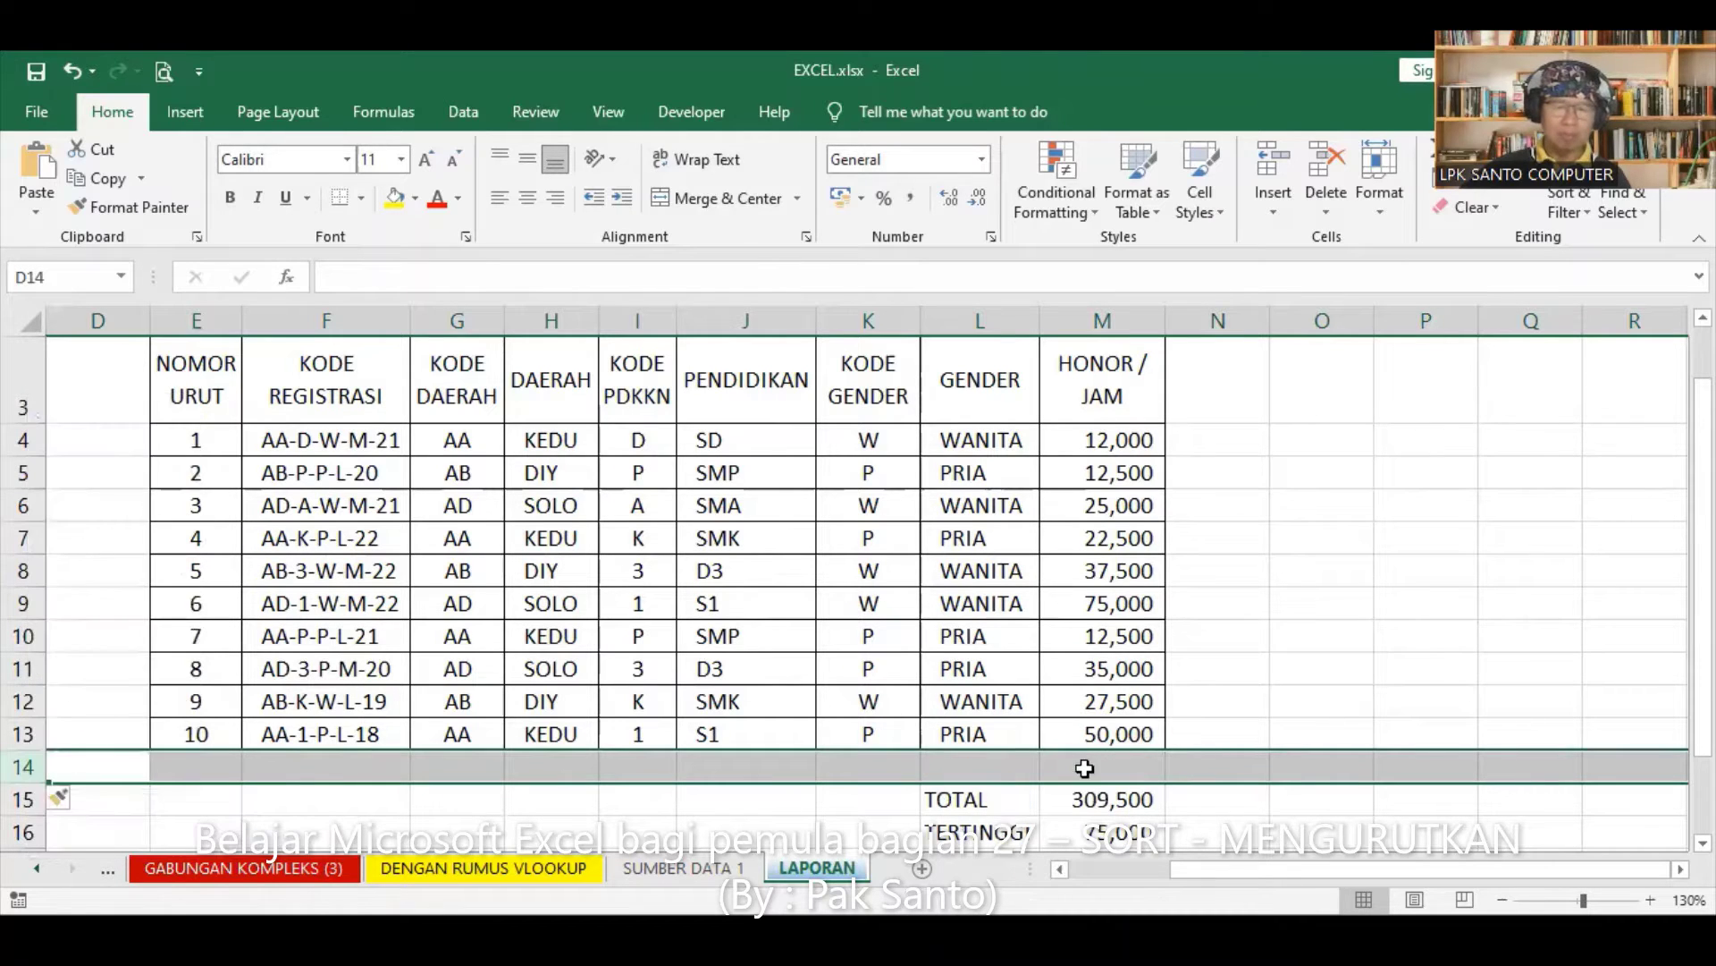
pyautogui.click(1306, 671)
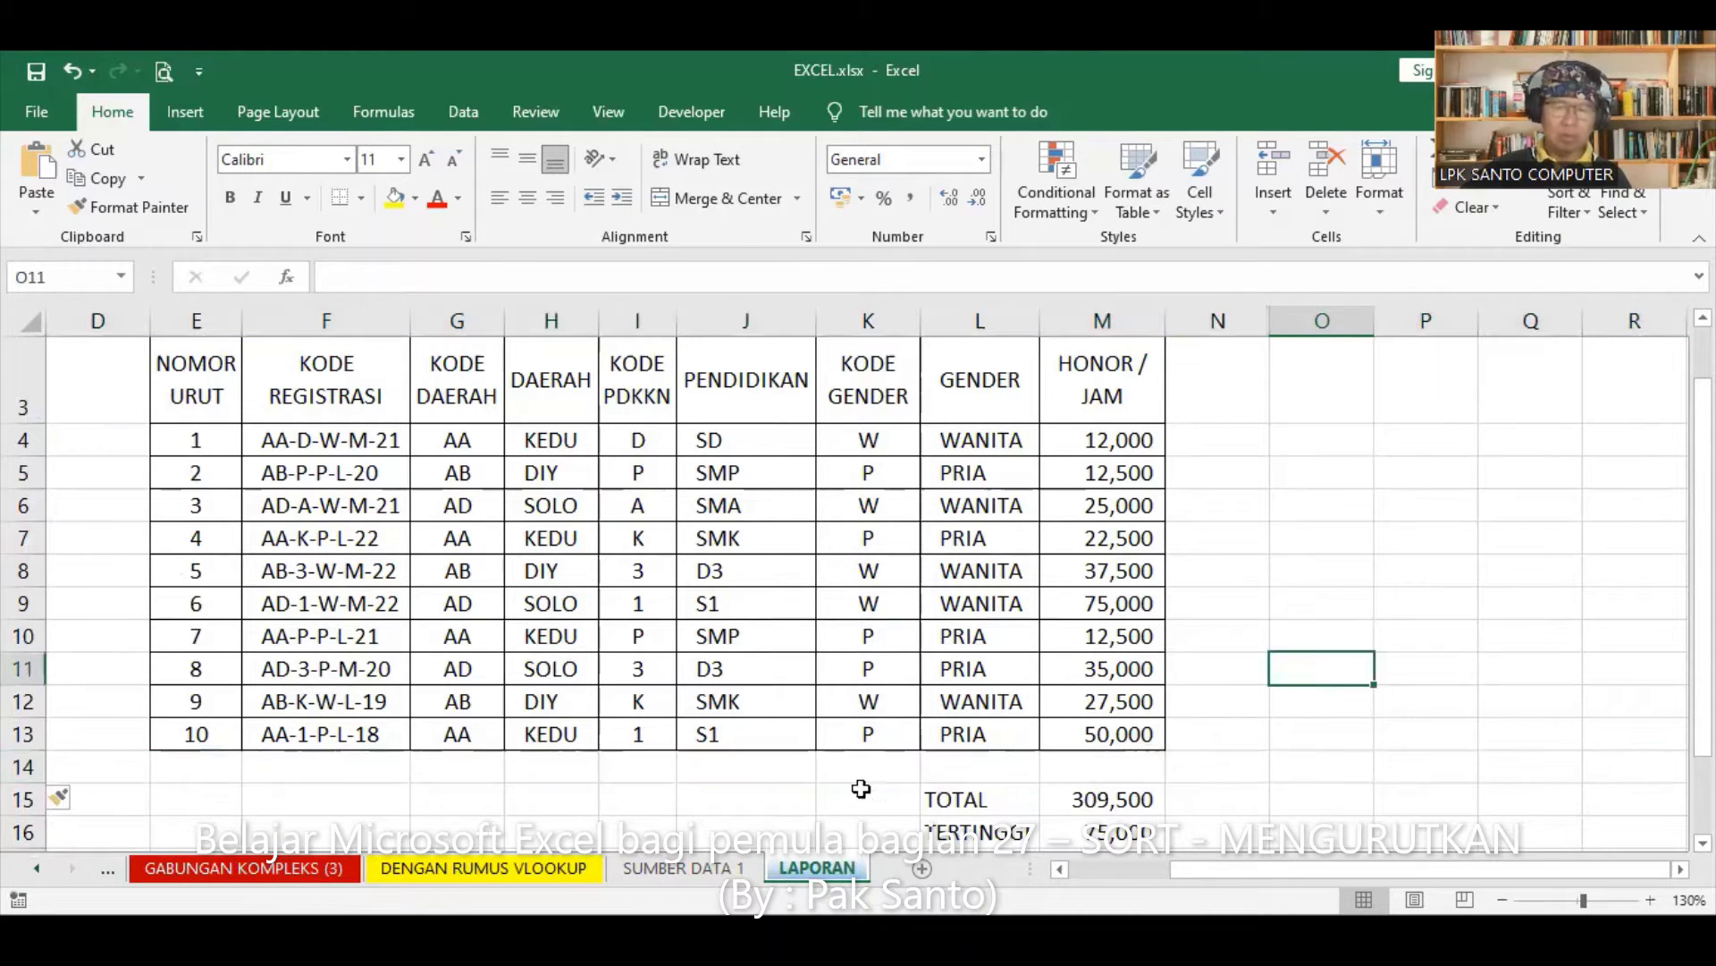
pyautogui.click(190, 768)
pyautogui.moveTo(258, 771); pyautogui.dragTo(951, 758)
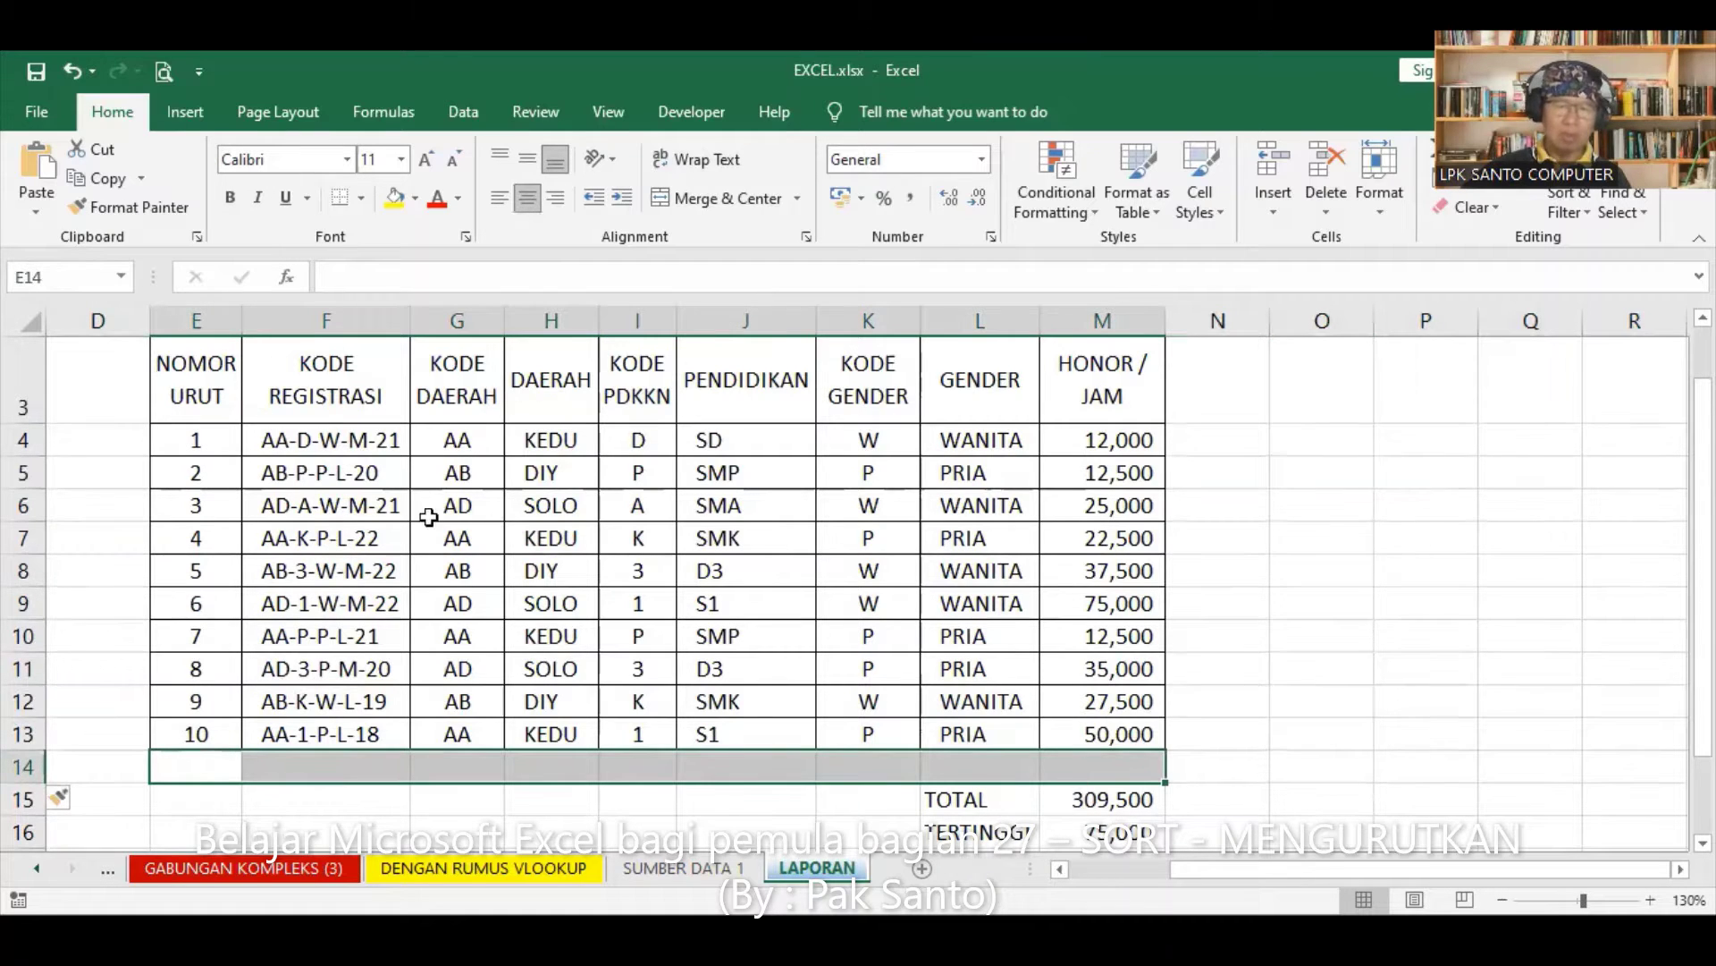
# - Fill the employee records E4:M13 yellow and the TOTAL–RATA-2 summary light green
pyautogui.moveTo(199, 440); pyautogui.dragTo(1052, 726)
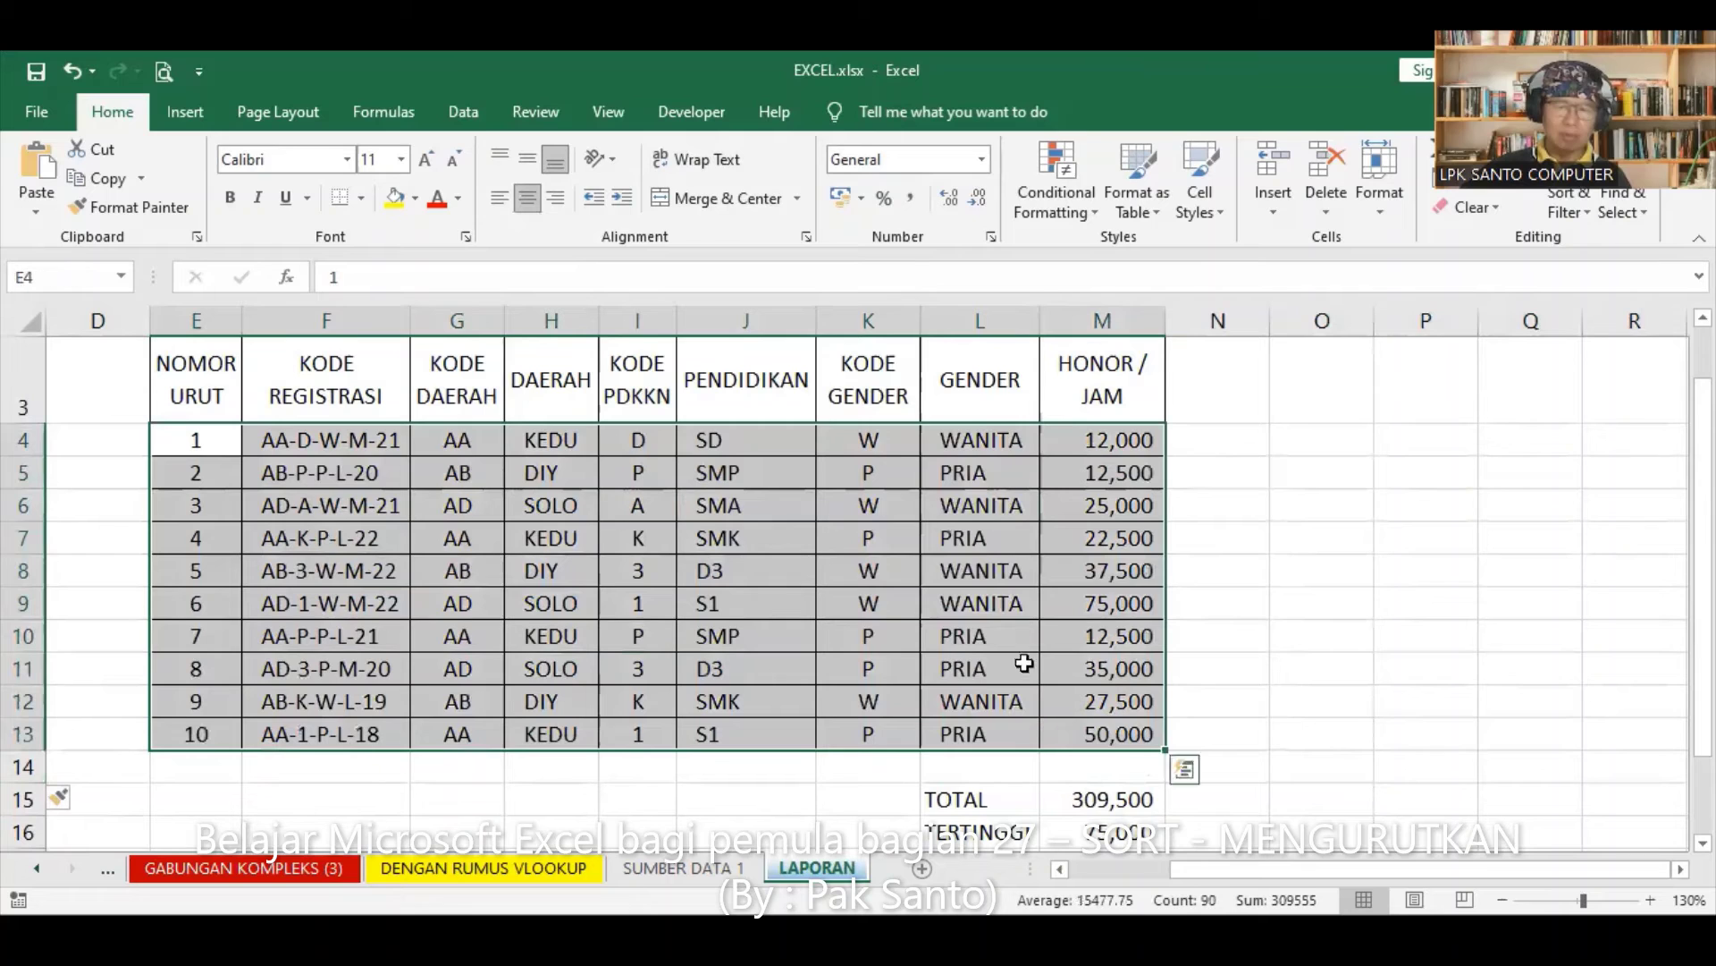
pyautogui.click(394, 197)
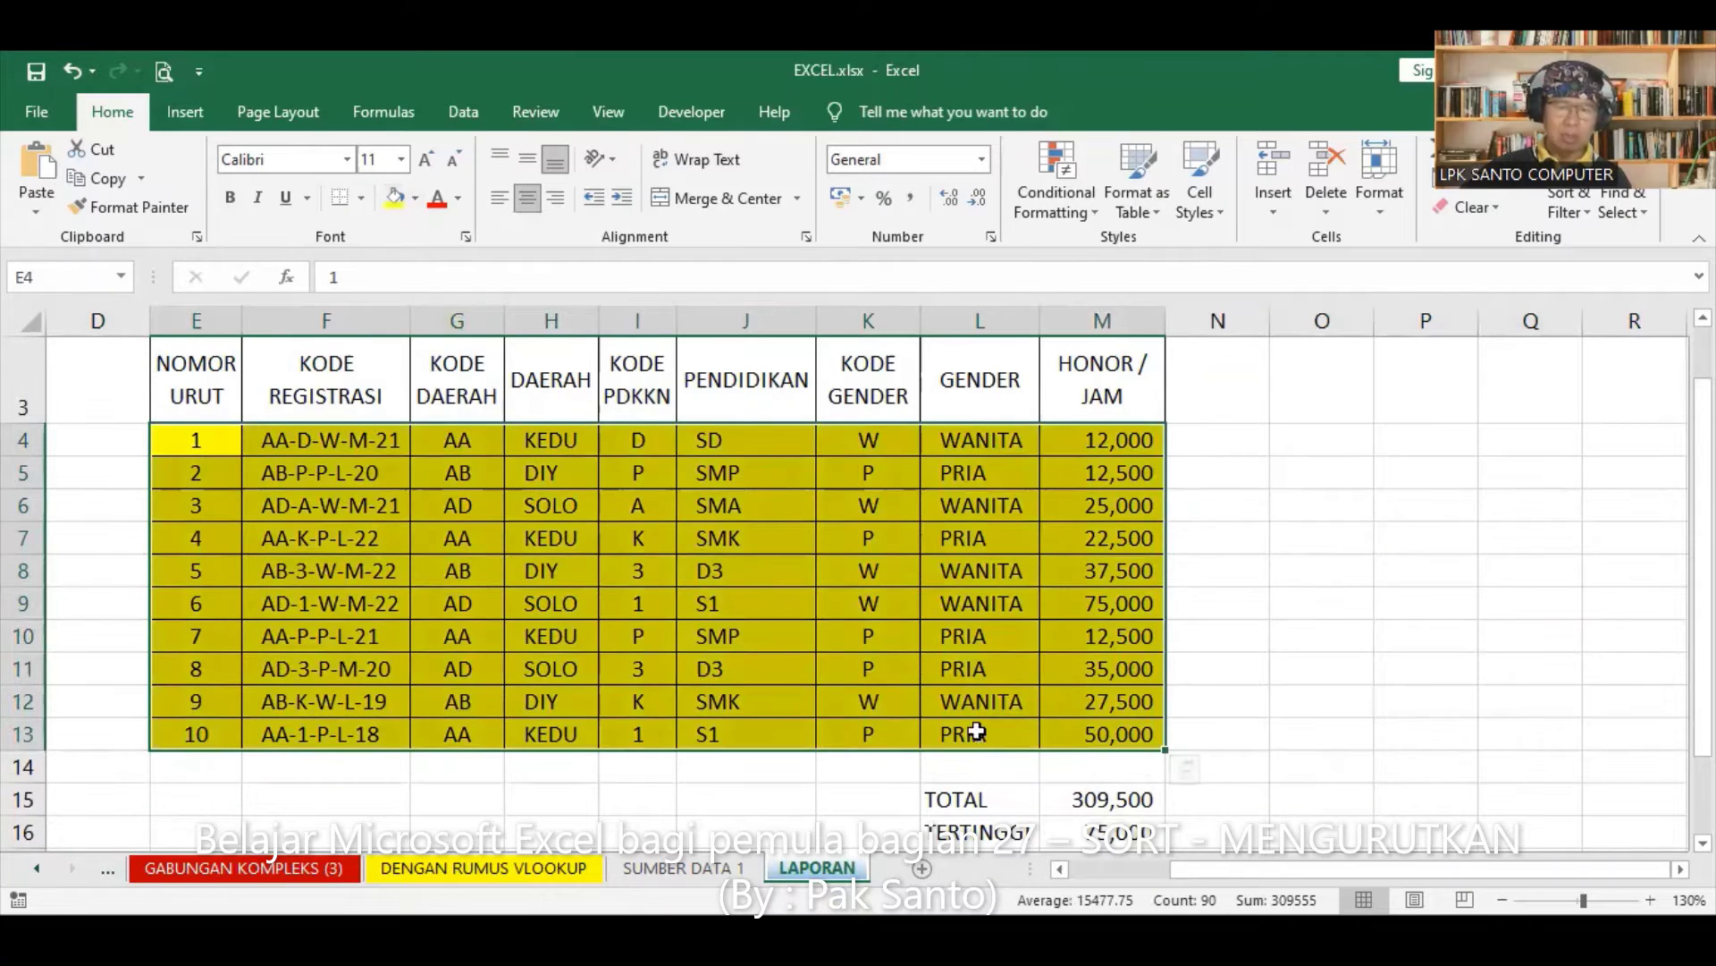
pyautogui.scroll(-2, 1011, 715)
pyautogui.moveTo(947, 554); pyautogui.dragTo(1101, 645)
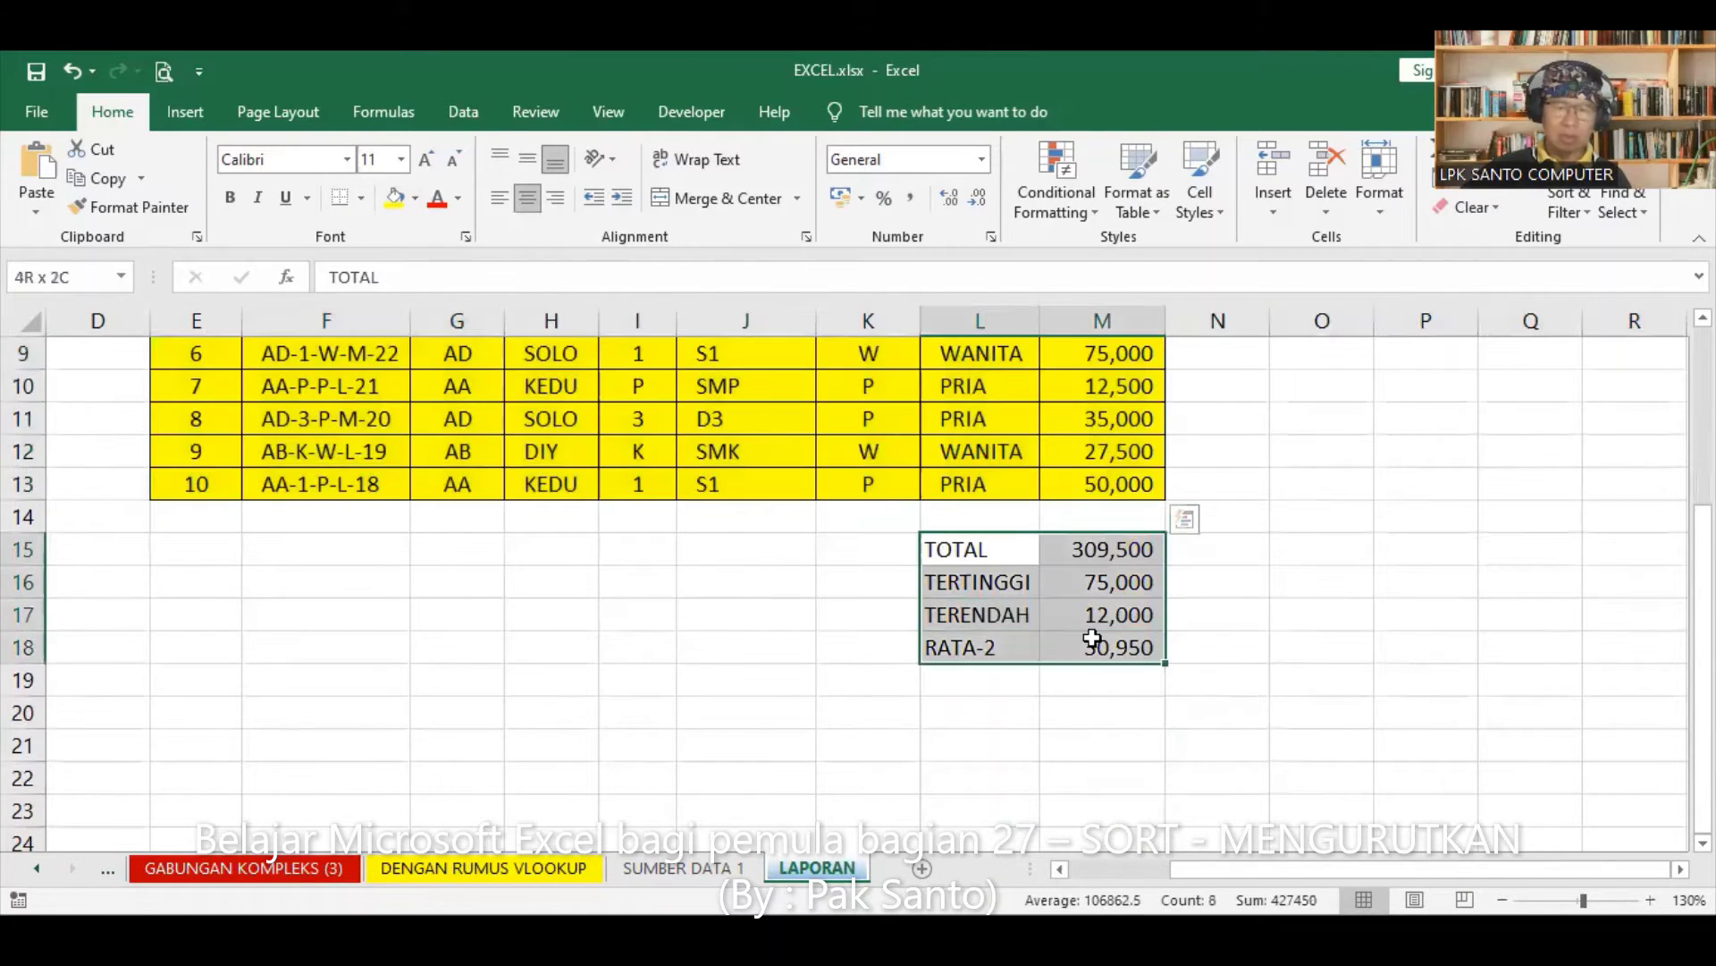
pyautogui.click(417, 198)
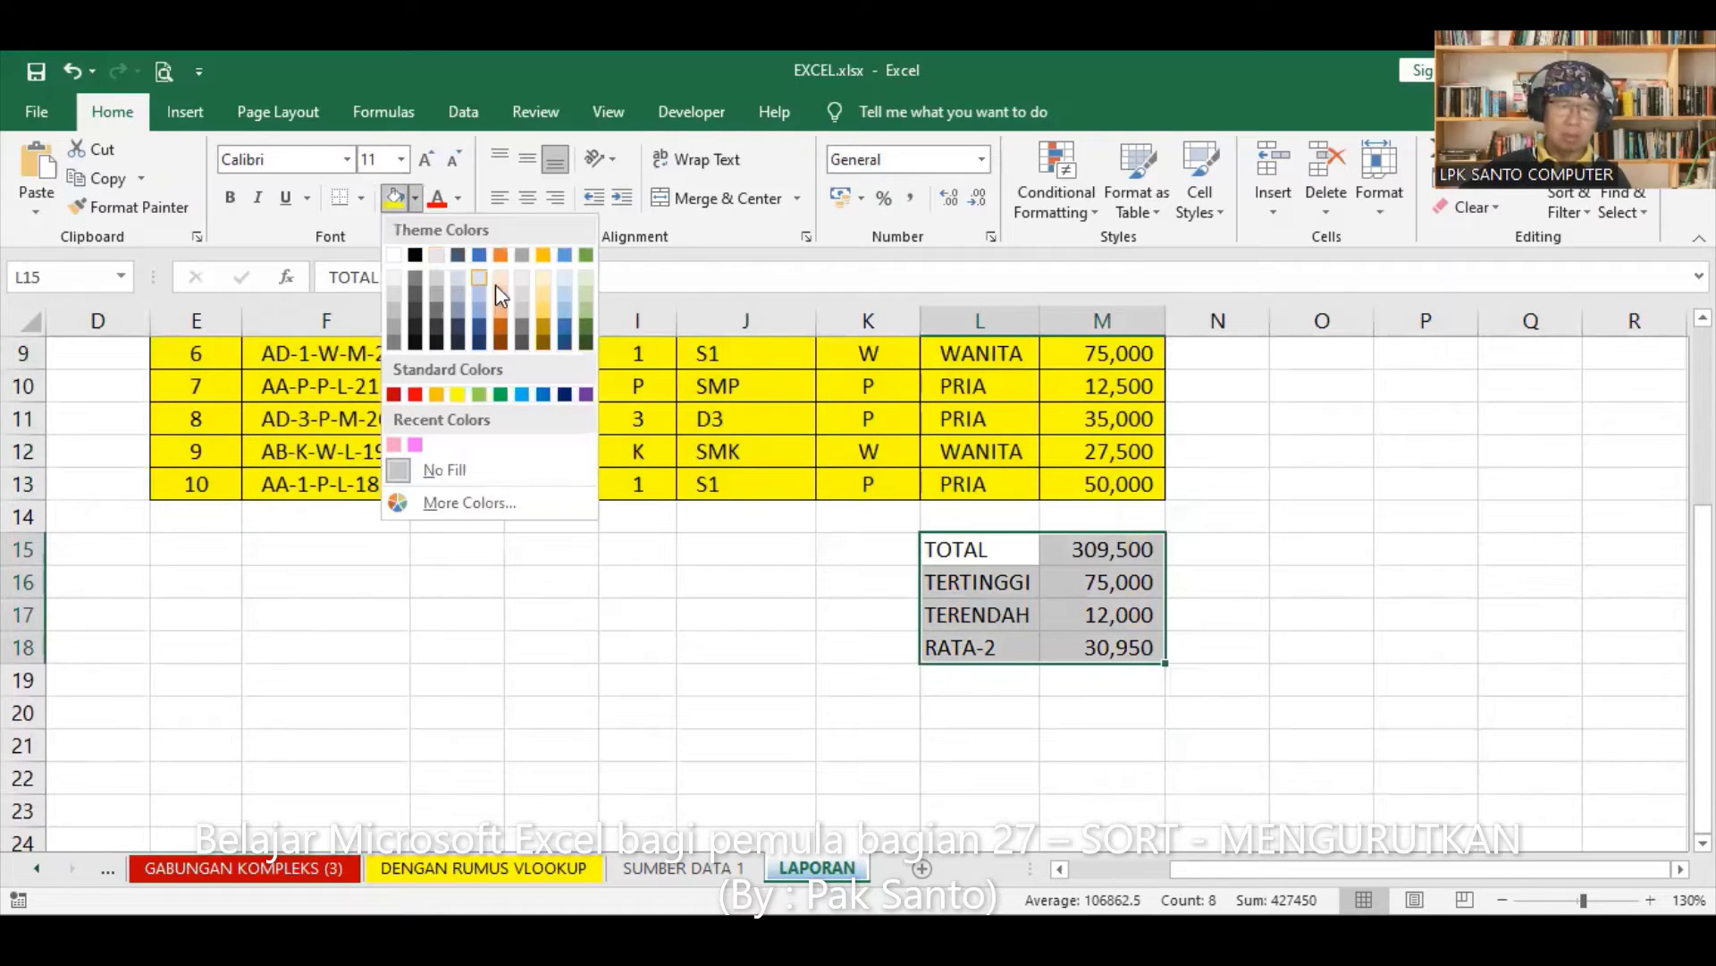
pyautogui.click(586, 291)
pyautogui.click(682, 555)
pyautogui.click(24, 516)
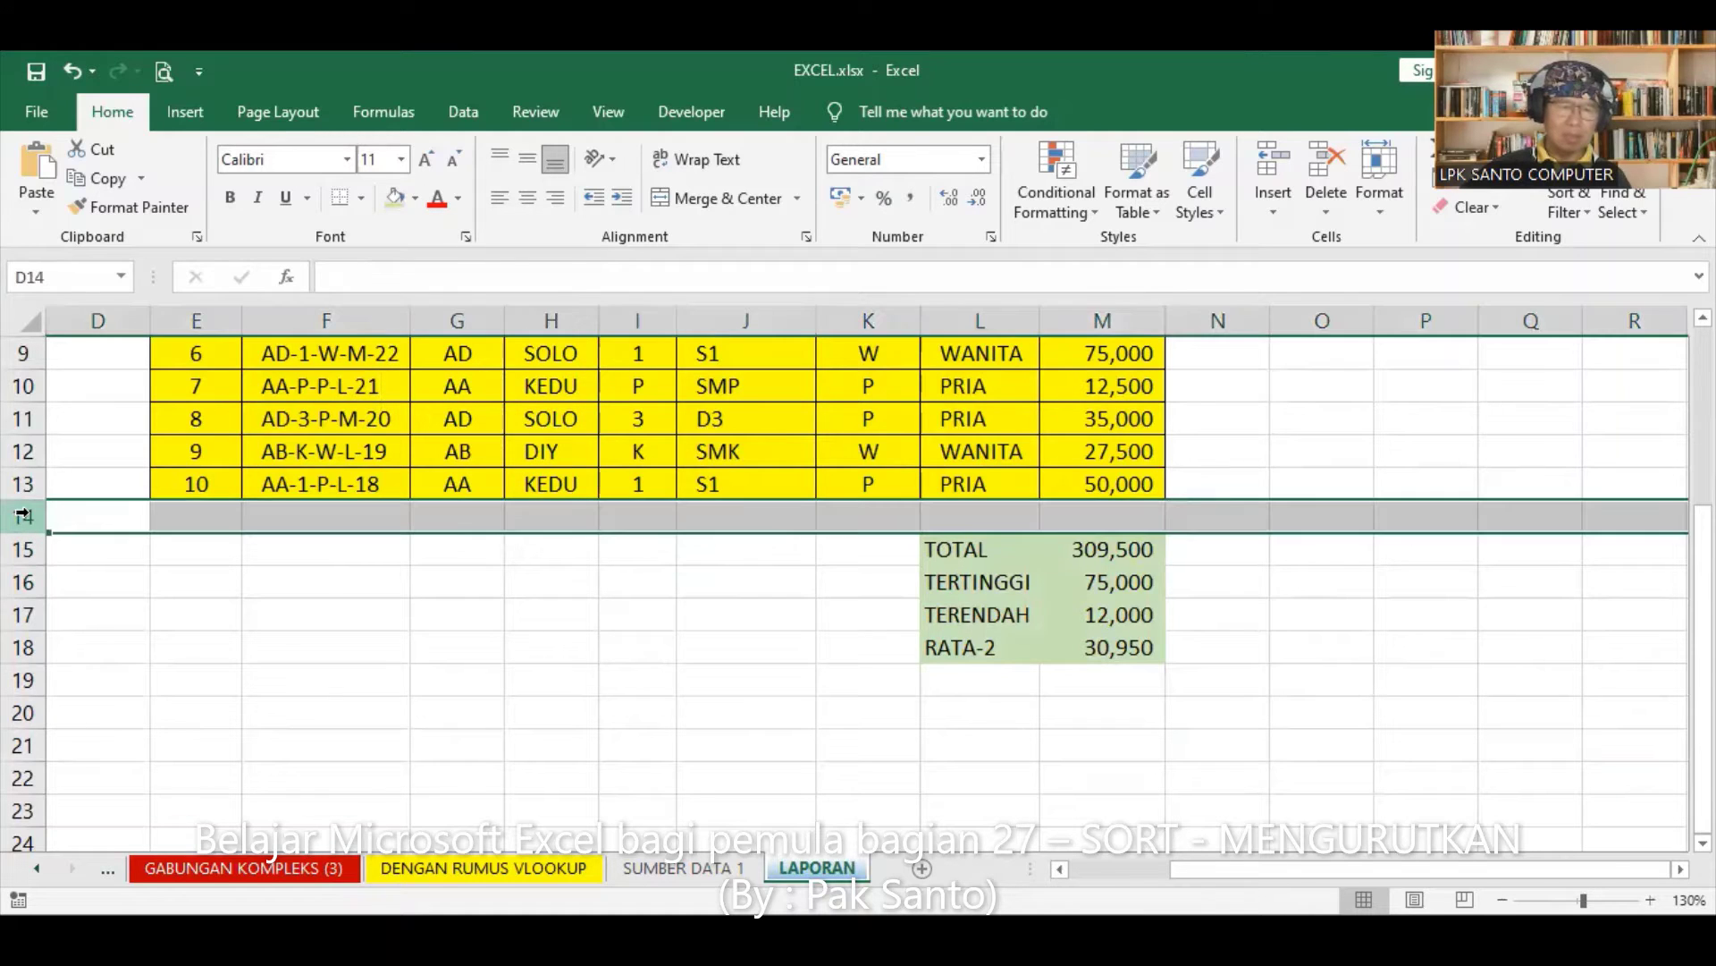
# - Delete the empty row 14 and insert a fresh blank row above the totals
pyautogui.rightClick(27, 515)
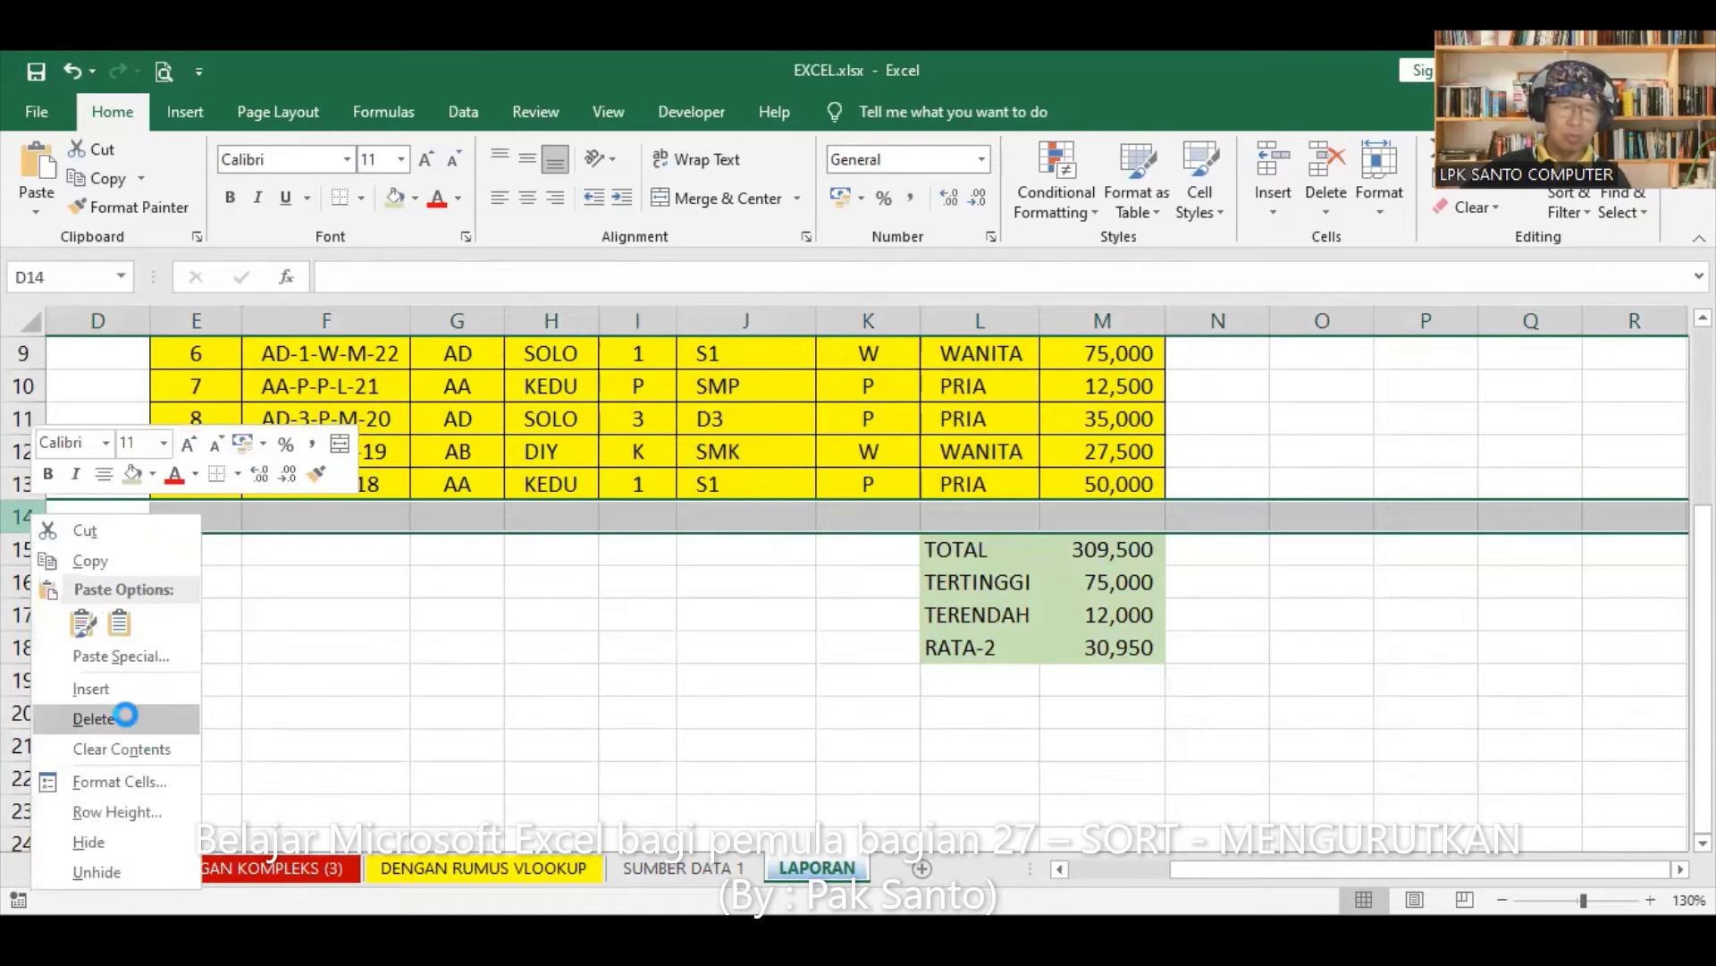
pyautogui.press('Return')
pyautogui.click(703, 650)
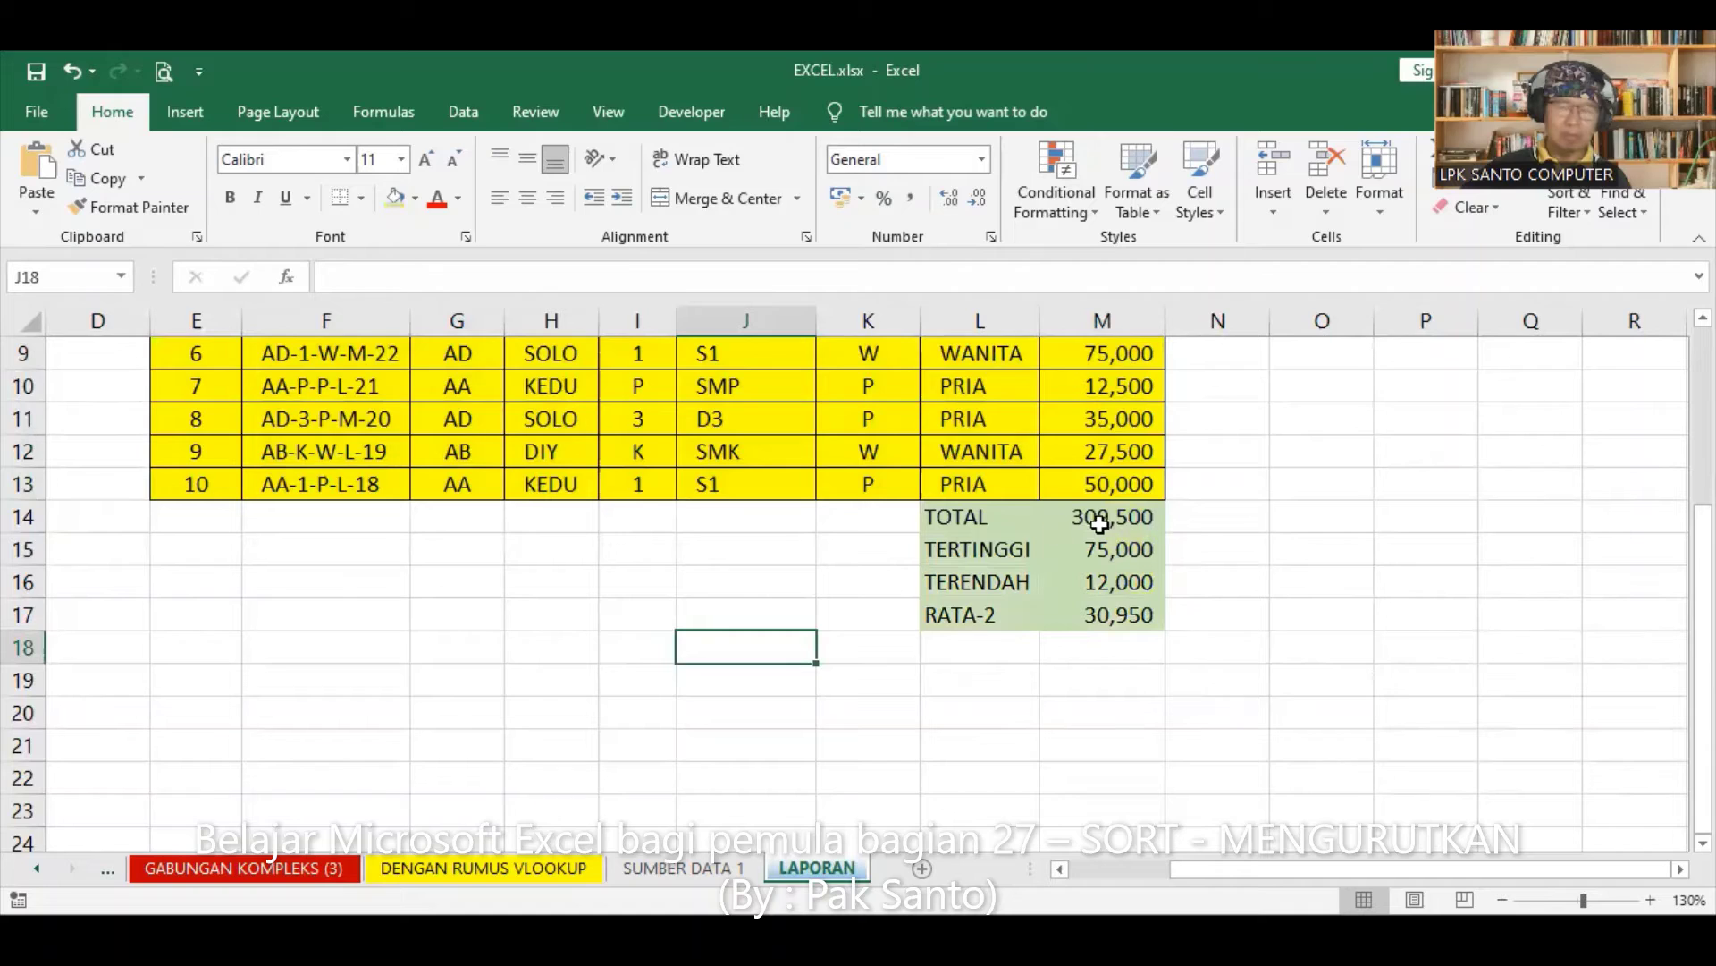
pyautogui.click(25, 516)
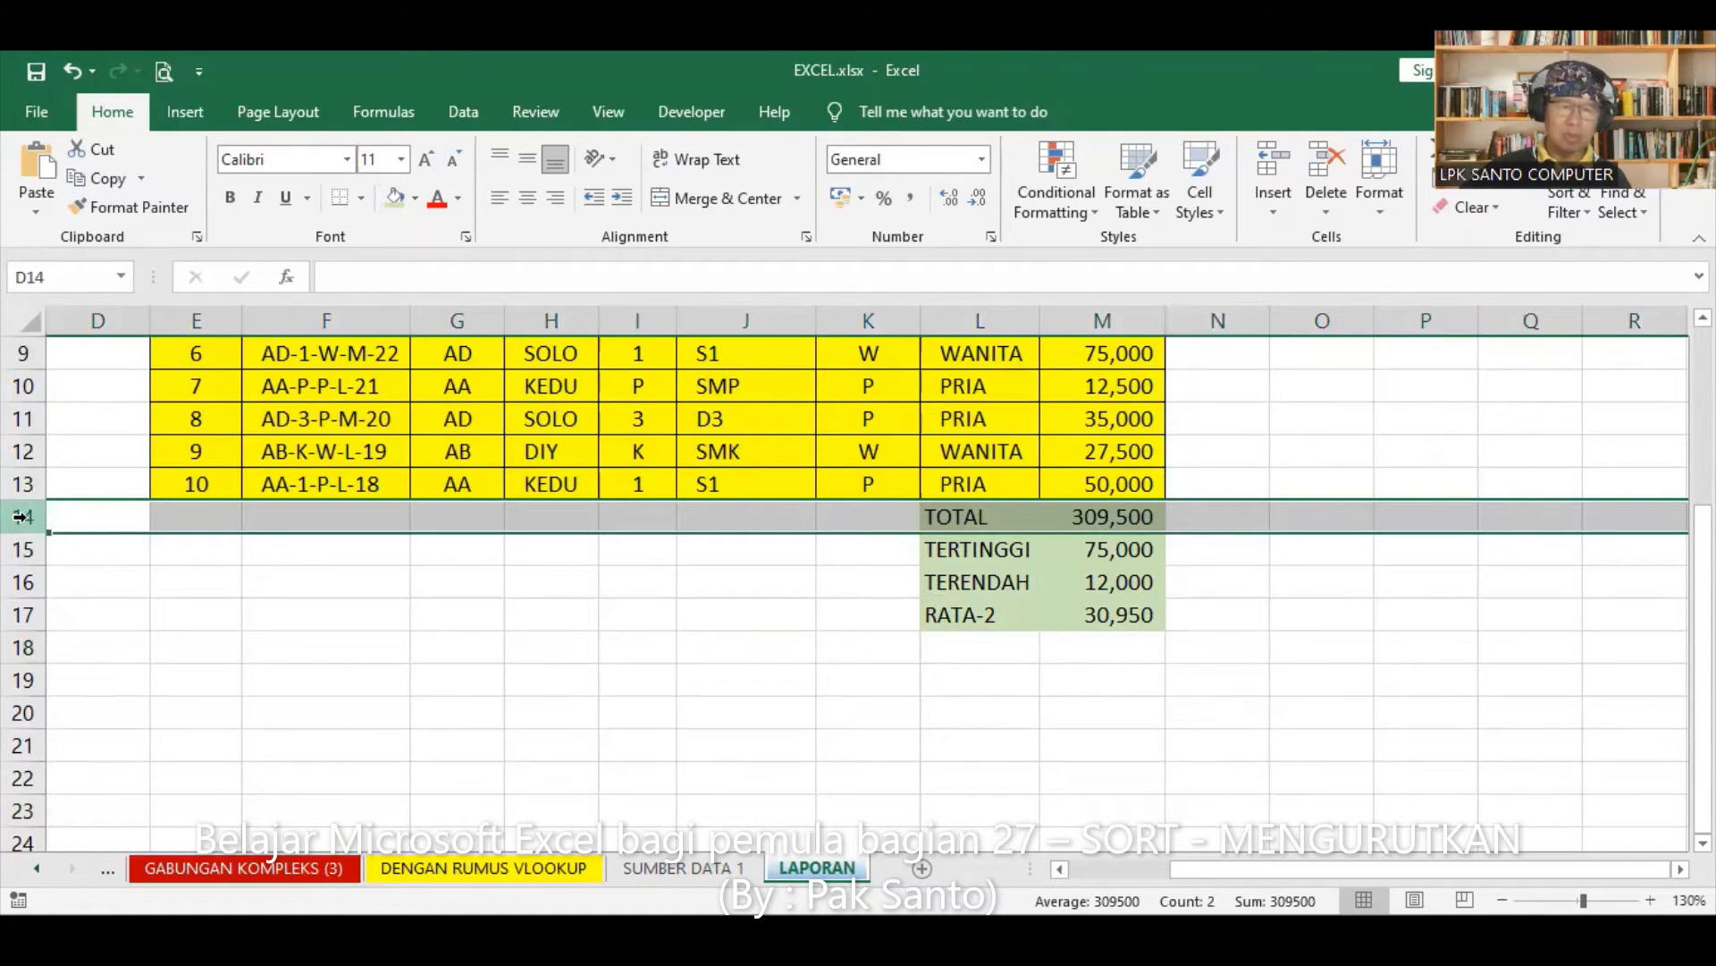
pyautogui.rightClick(20, 517)
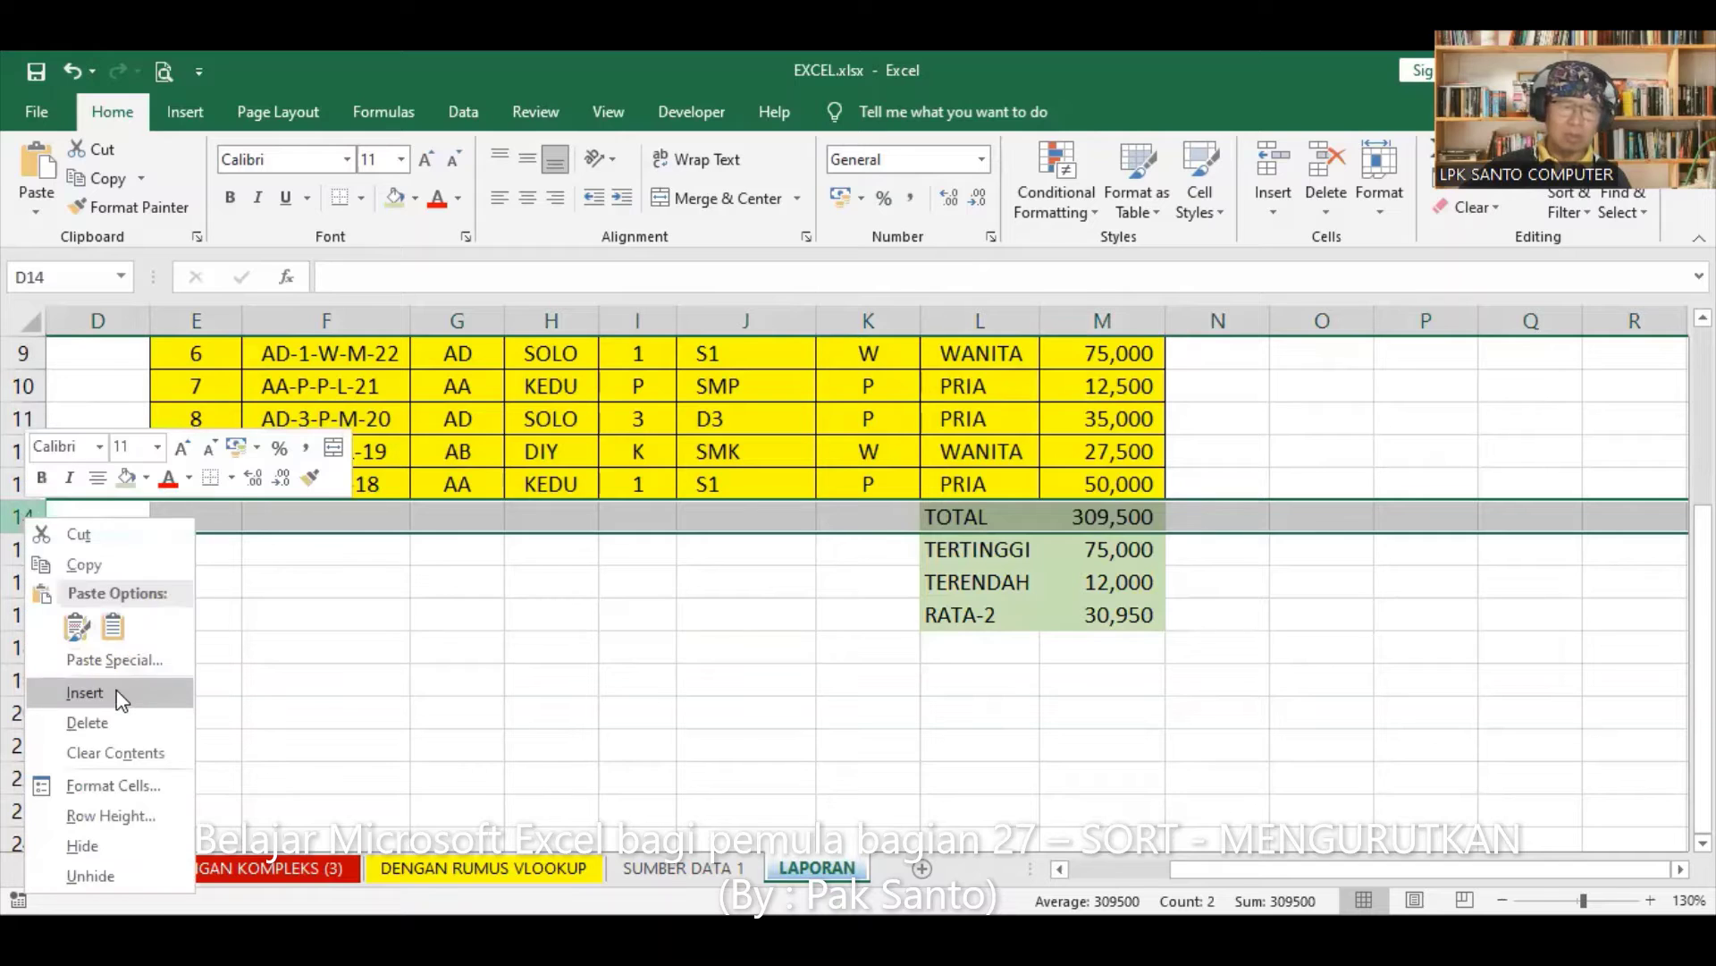
pyautogui.press('Return')
pyautogui.click(570, 683)
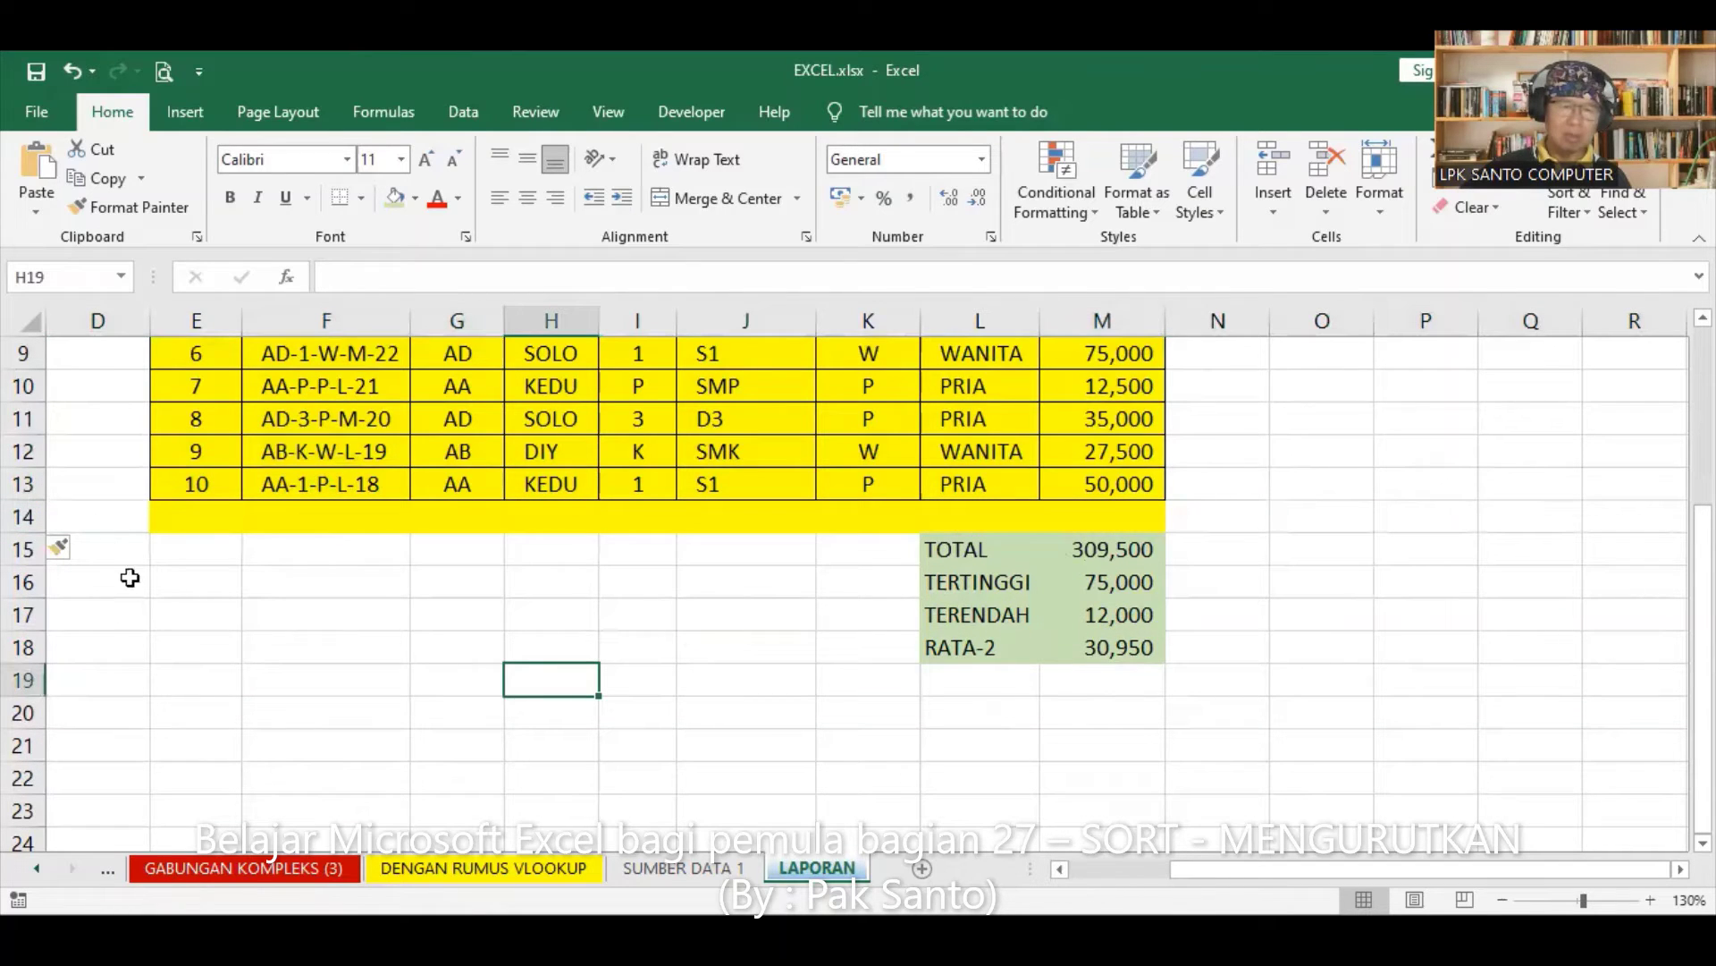
# - Remove row 14's yellow fill by painting plain formatting from empty row 21
pyautogui.click(205, 749)
pyautogui.click(23, 745)
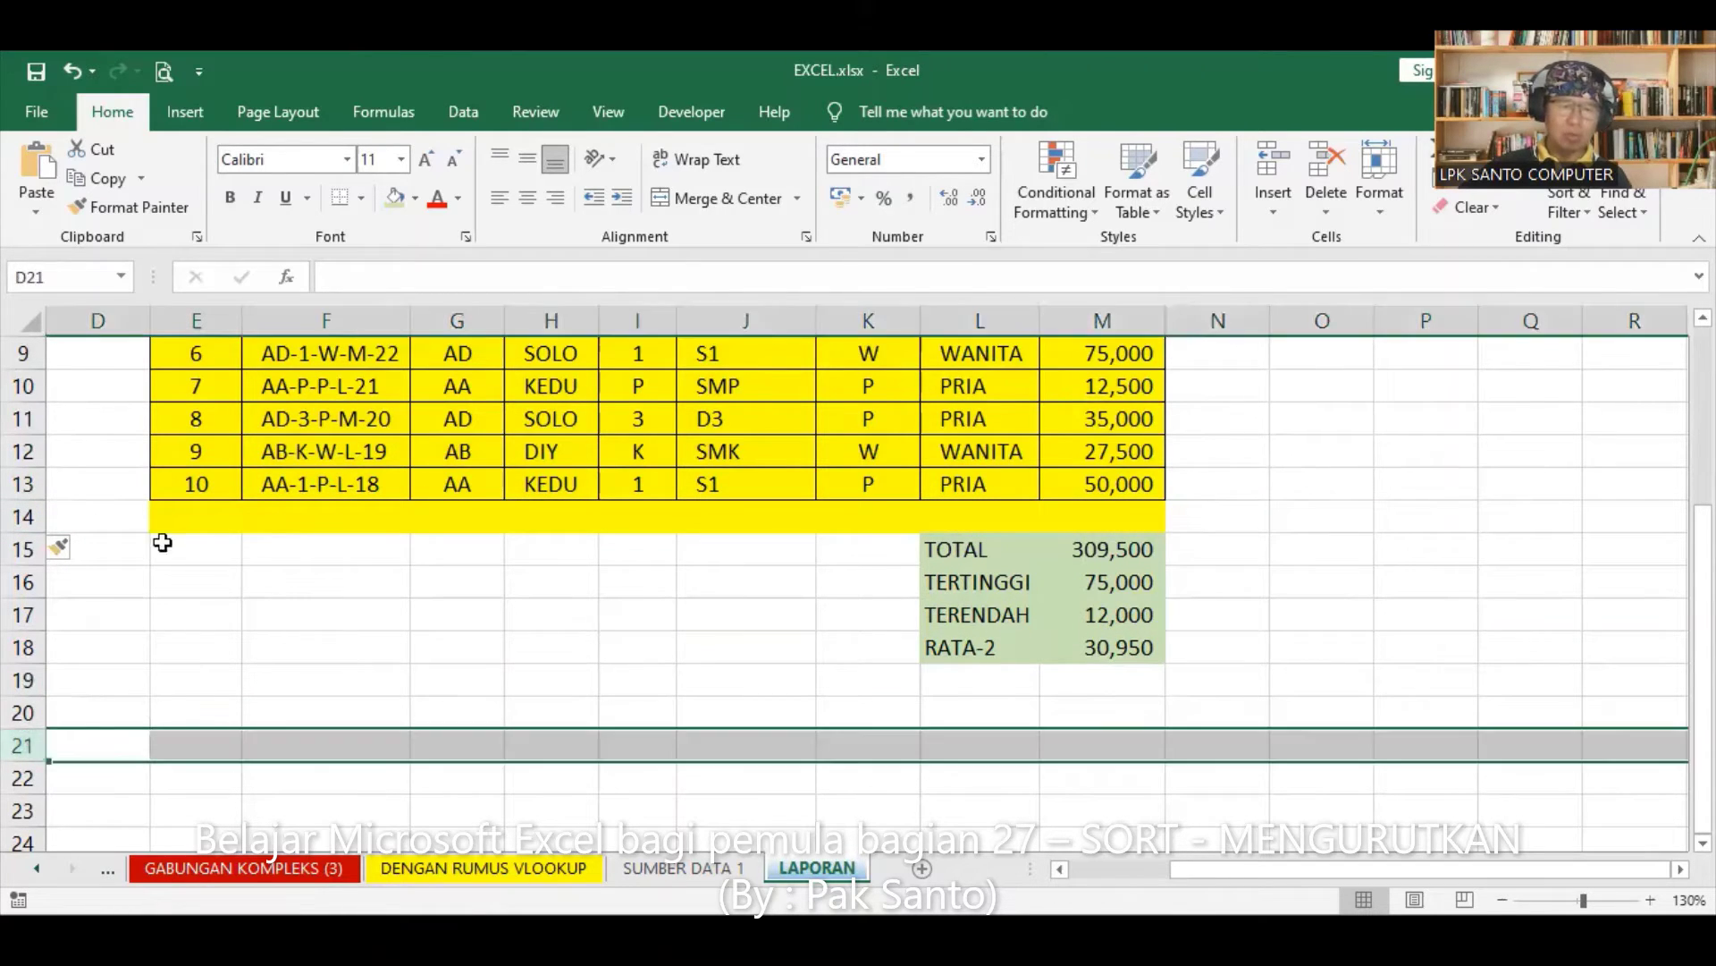
pyautogui.click(152, 213)
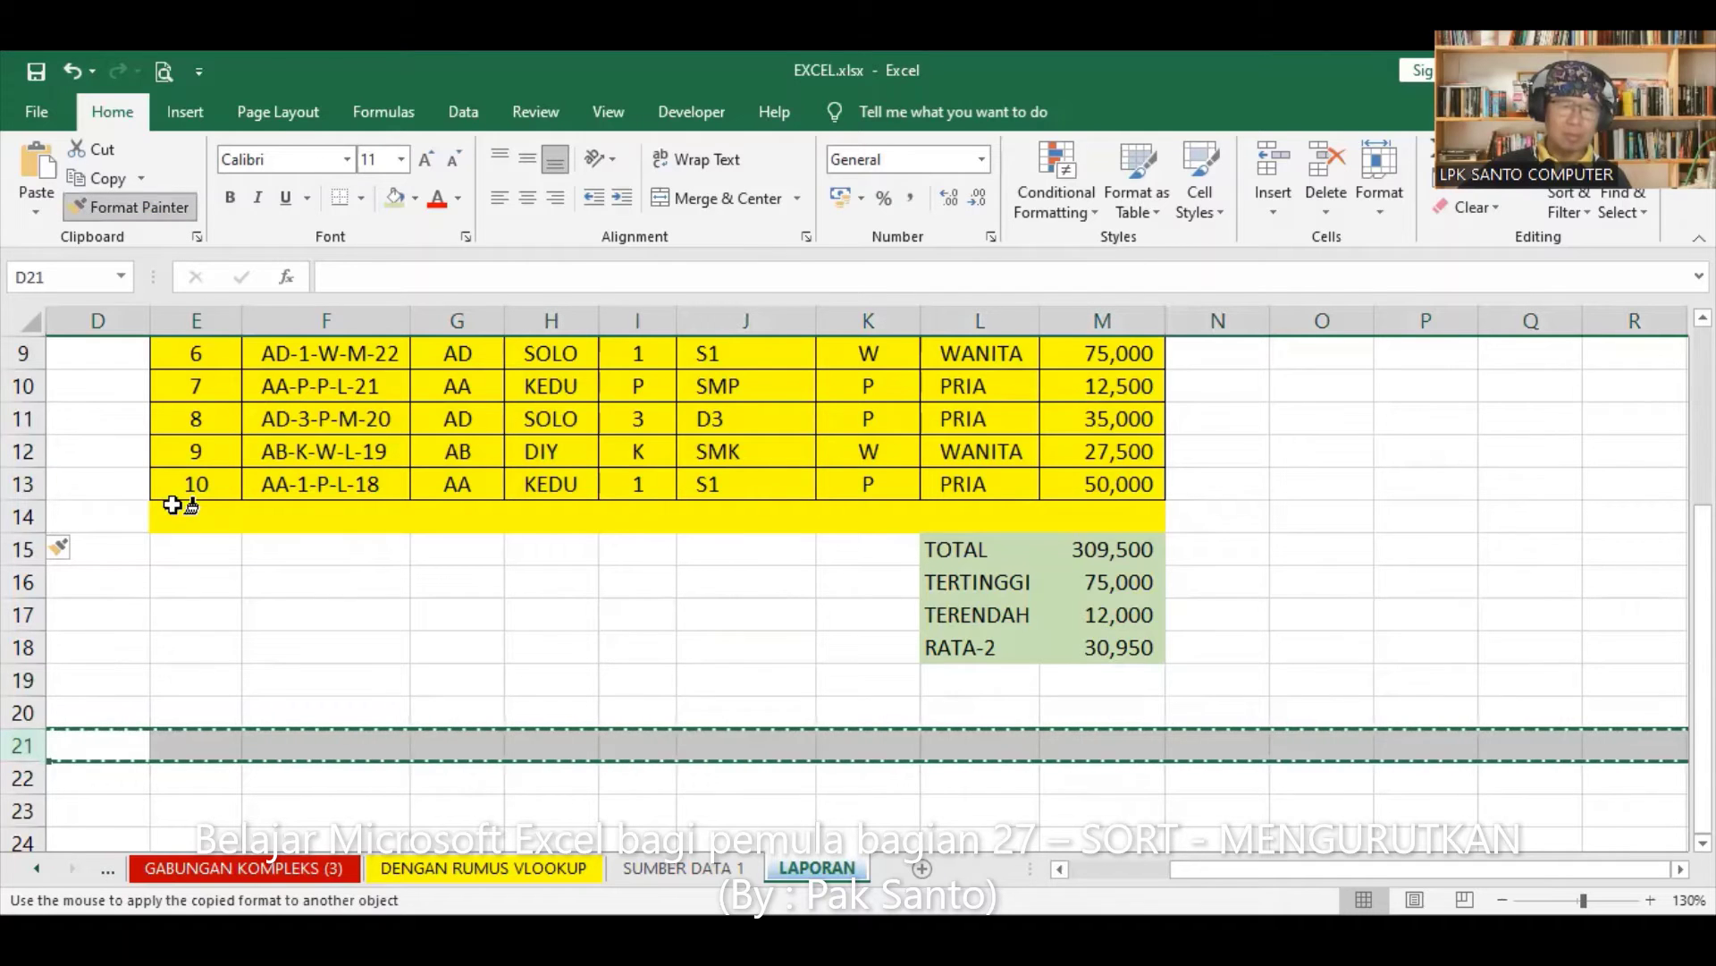
pyautogui.click(22, 517)
pyautogui.click(659, 611)
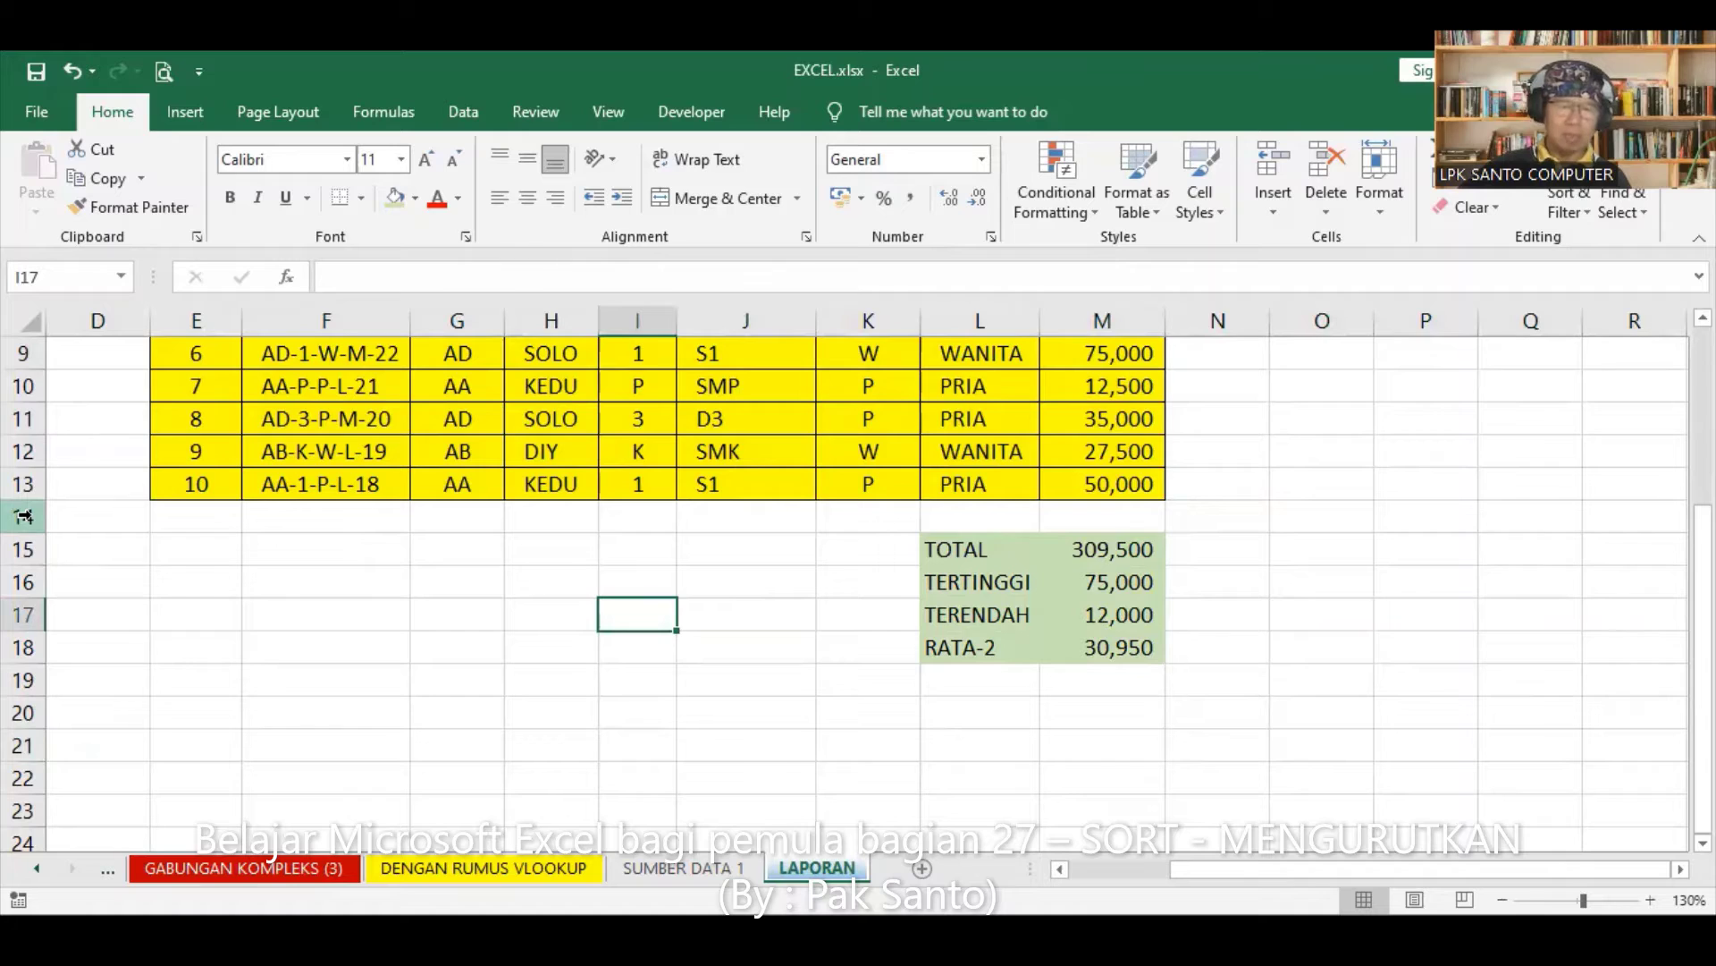
pyautogui.click(22, 516)
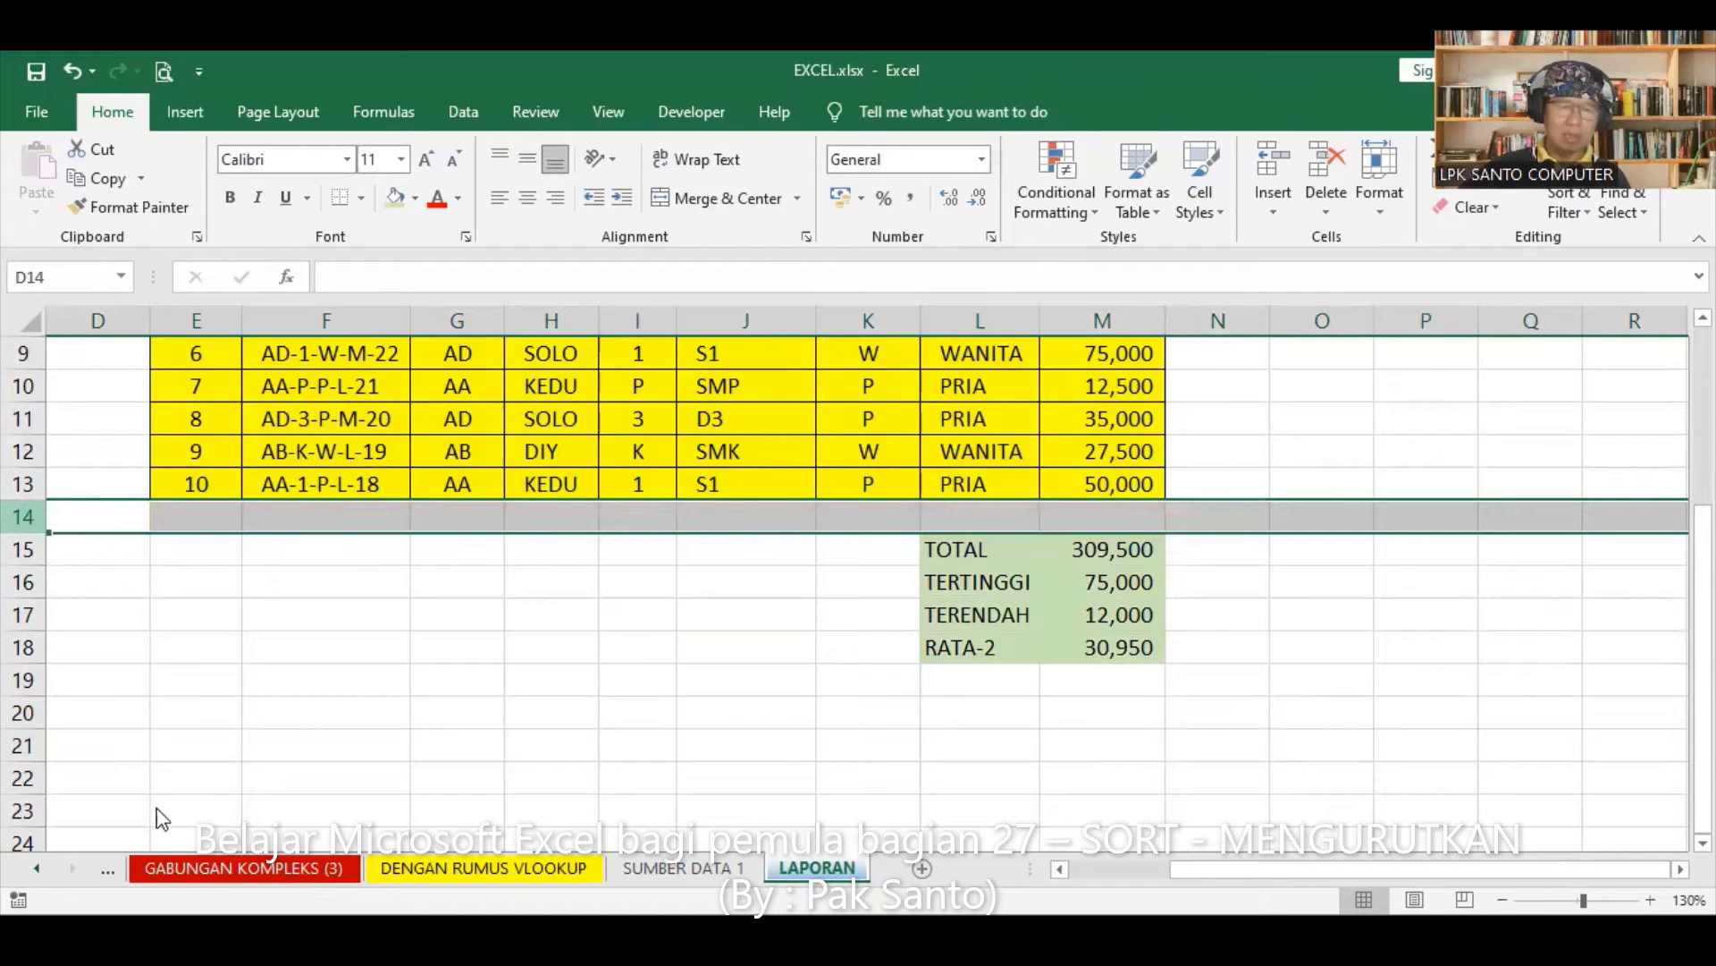
pyautogui.hotkey('shift', 'F10')
# - Hide blank row 14 and confirm TOTAL now sits right below row 13
pyautogui.click(135, 842)
pyautogui.click(746, 678)
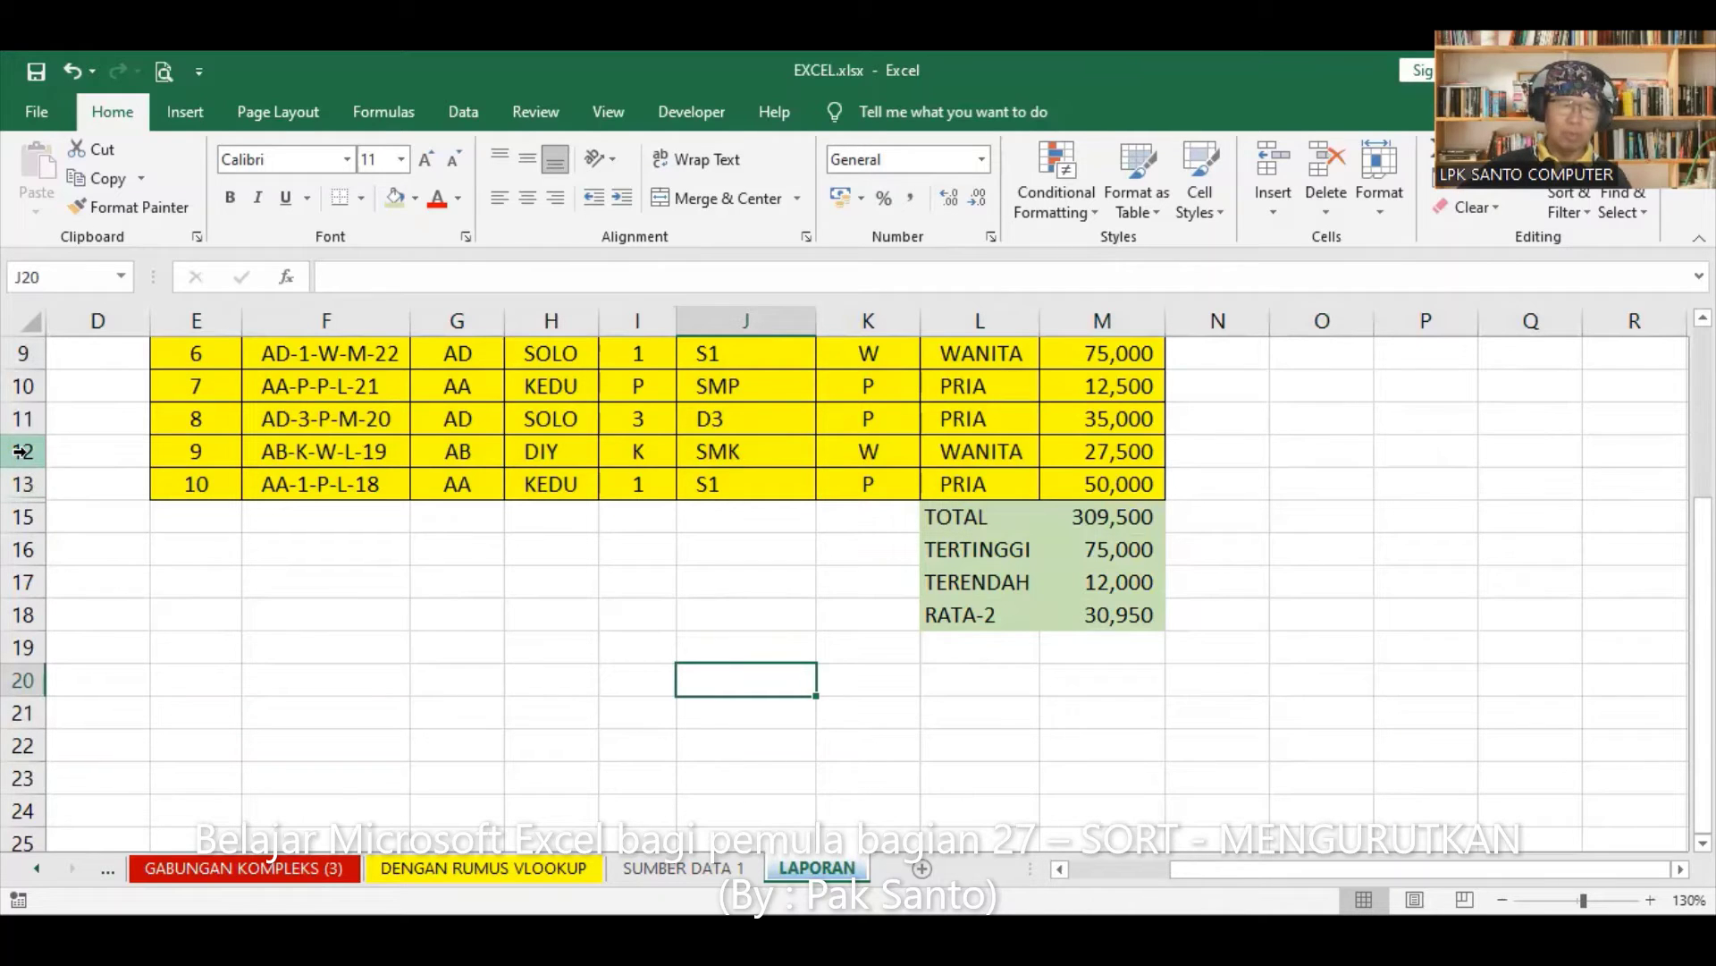
pyautogui.click(21, 451)
pyautogui.click(22, 483)
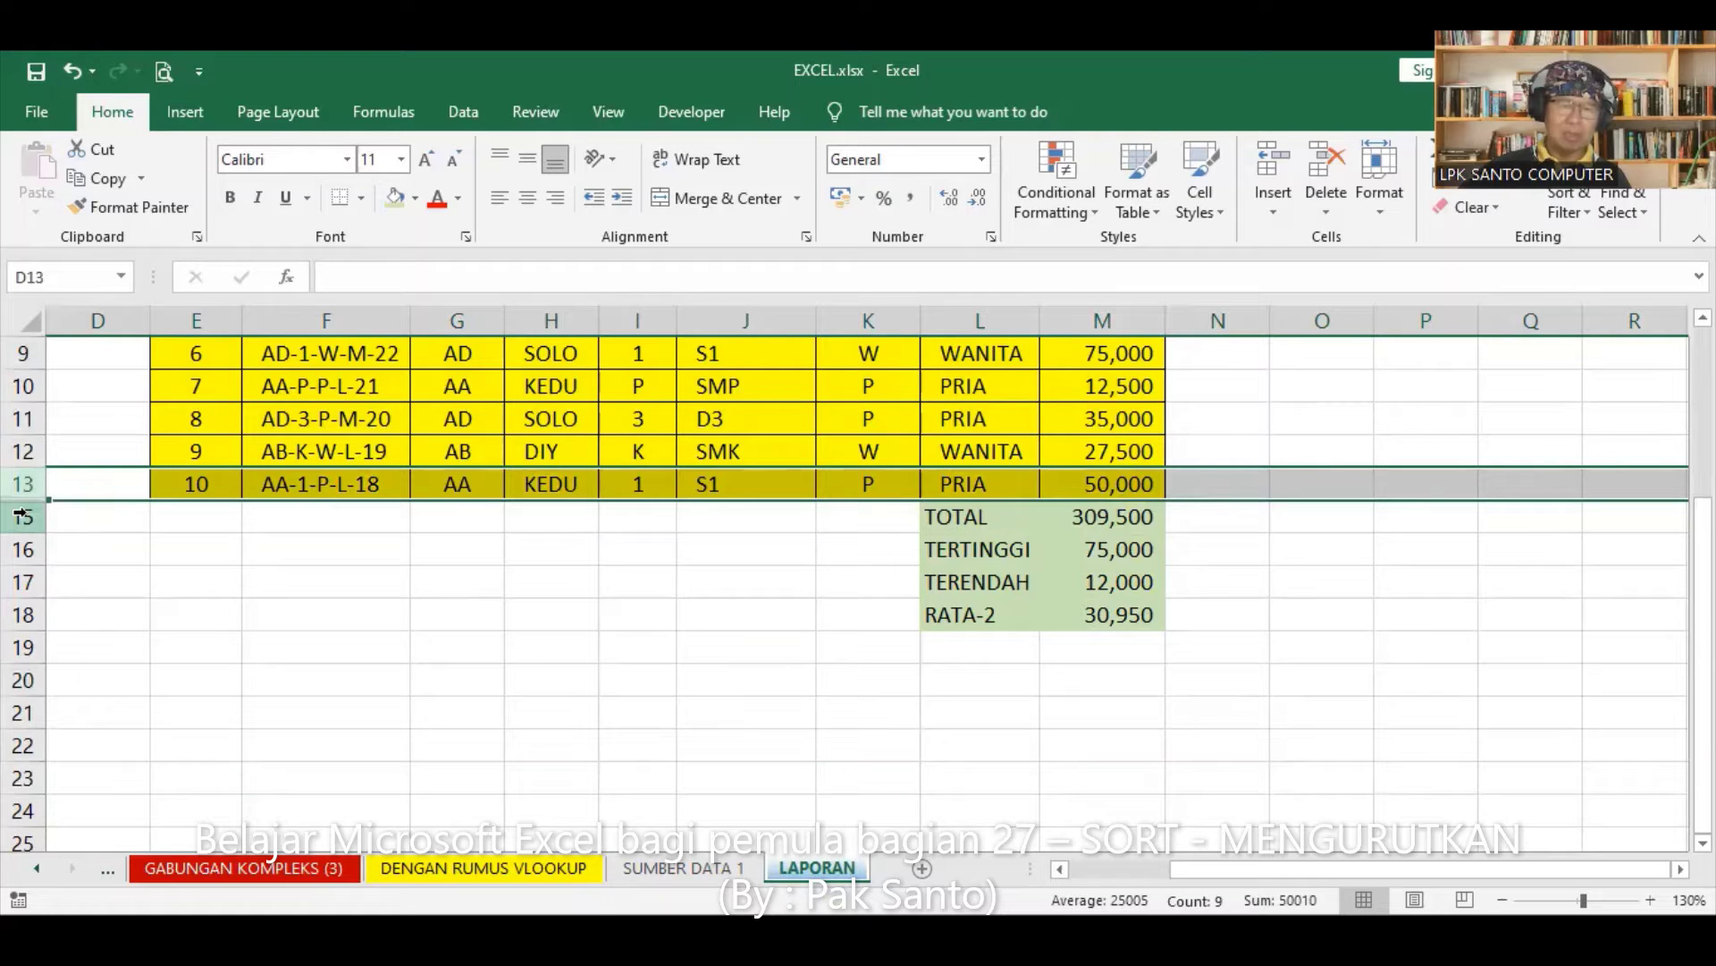
pyautogui.click(21, 517)
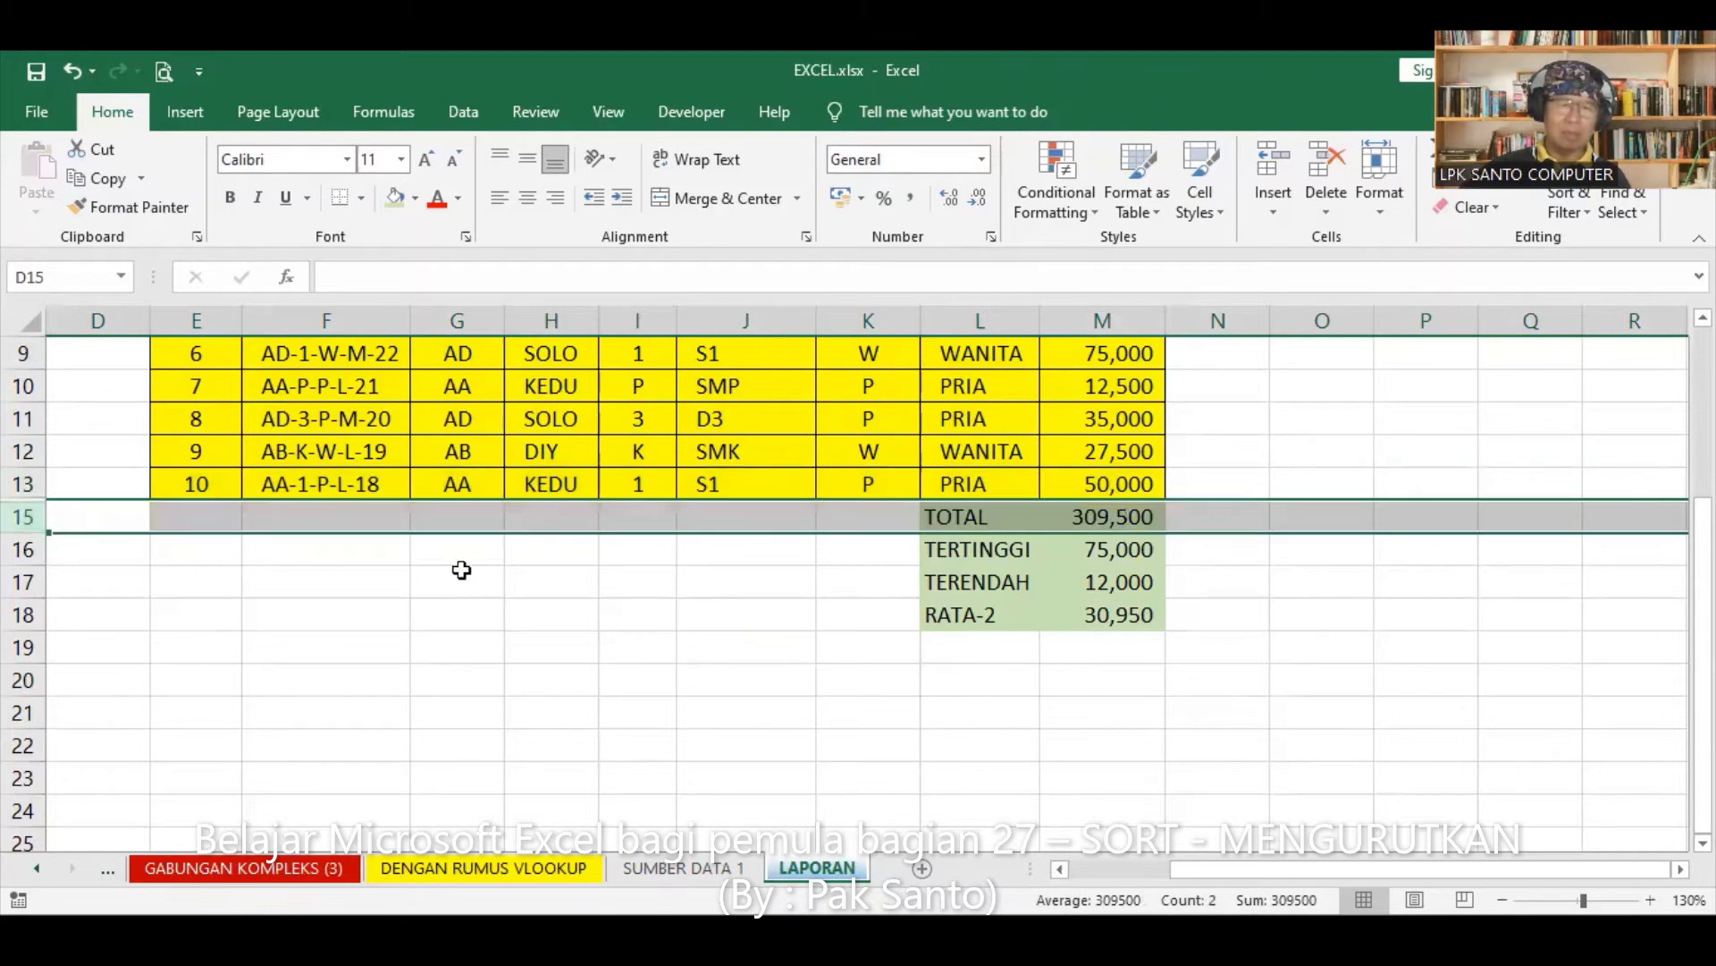
pyautogui.click(633, 646)
# - Select the header row range E3:M3
pyautogui.scroll(2, 1441, 675)
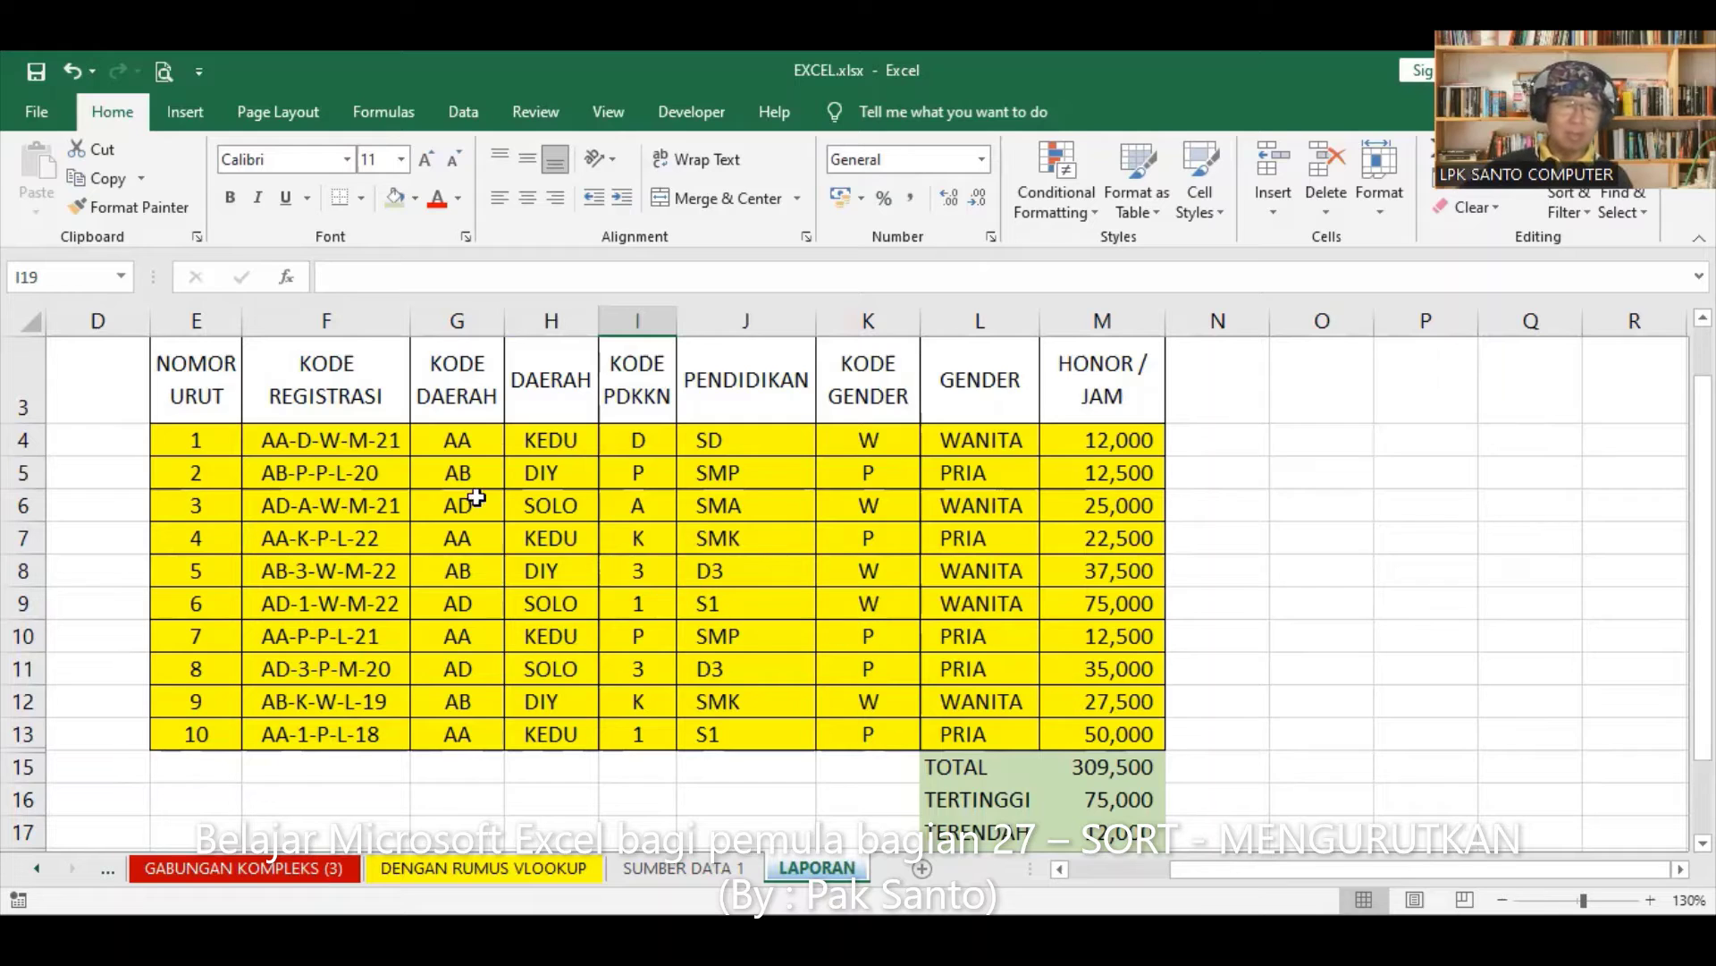
pyautogui.click(201, 379)
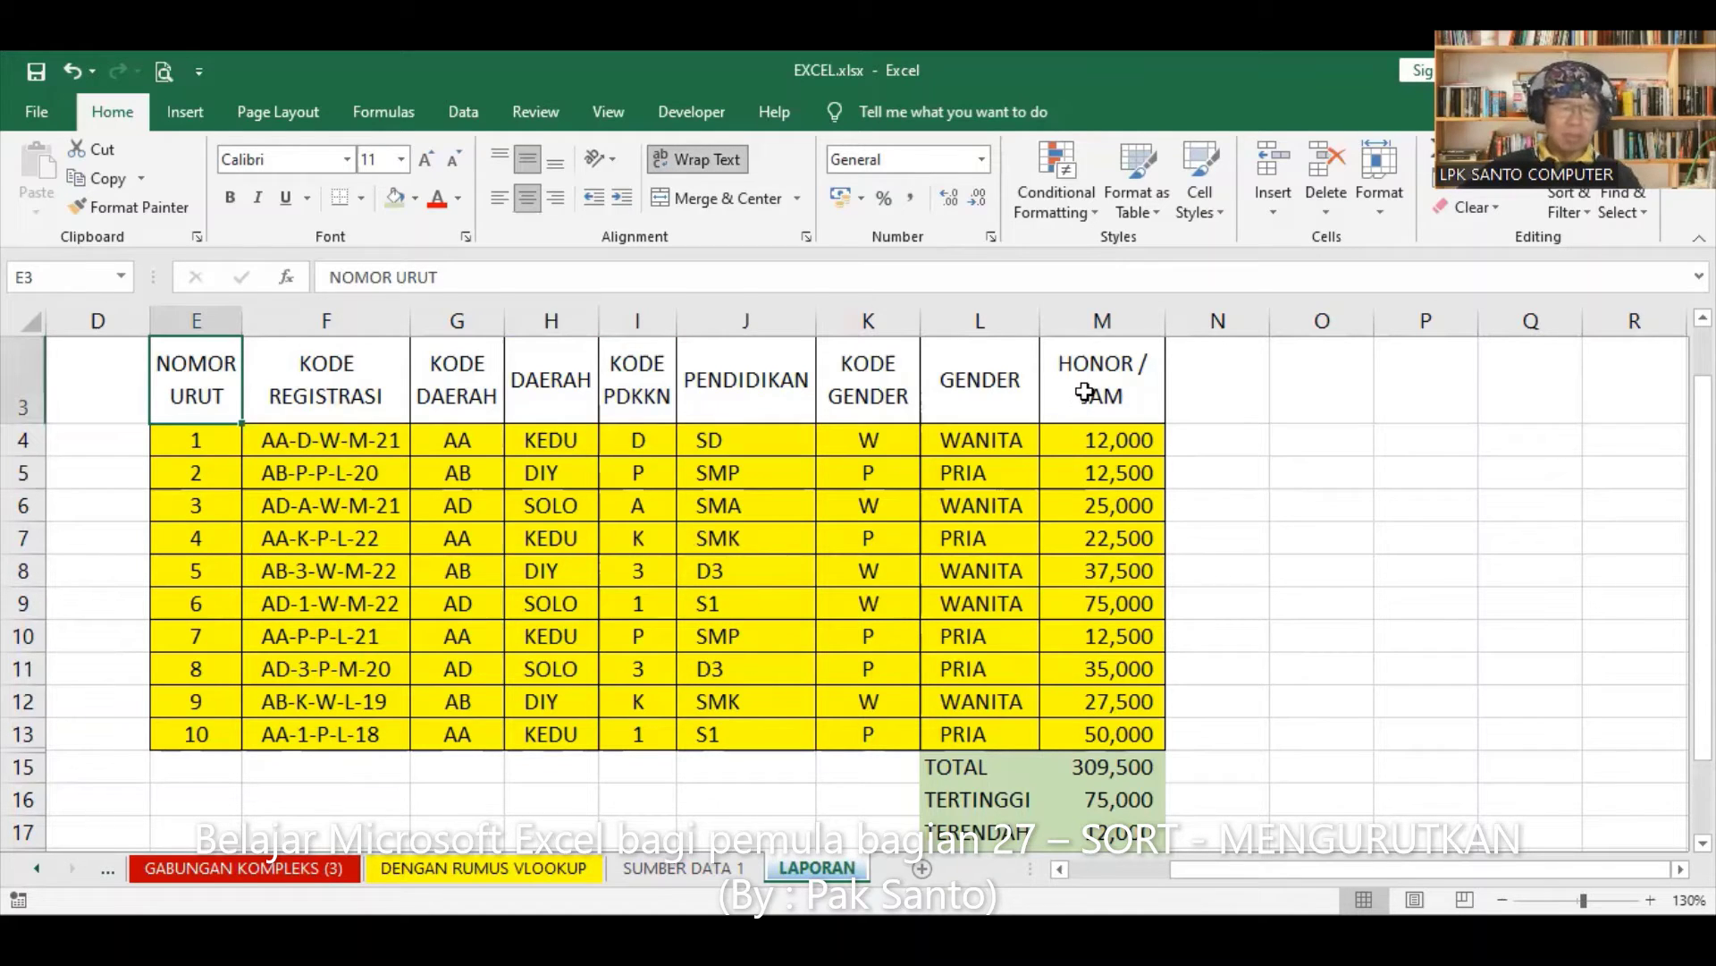
pyautogui.keyDown('shift'); pyautogui.click(1074, 392); pyautogui.keyUp('shift')
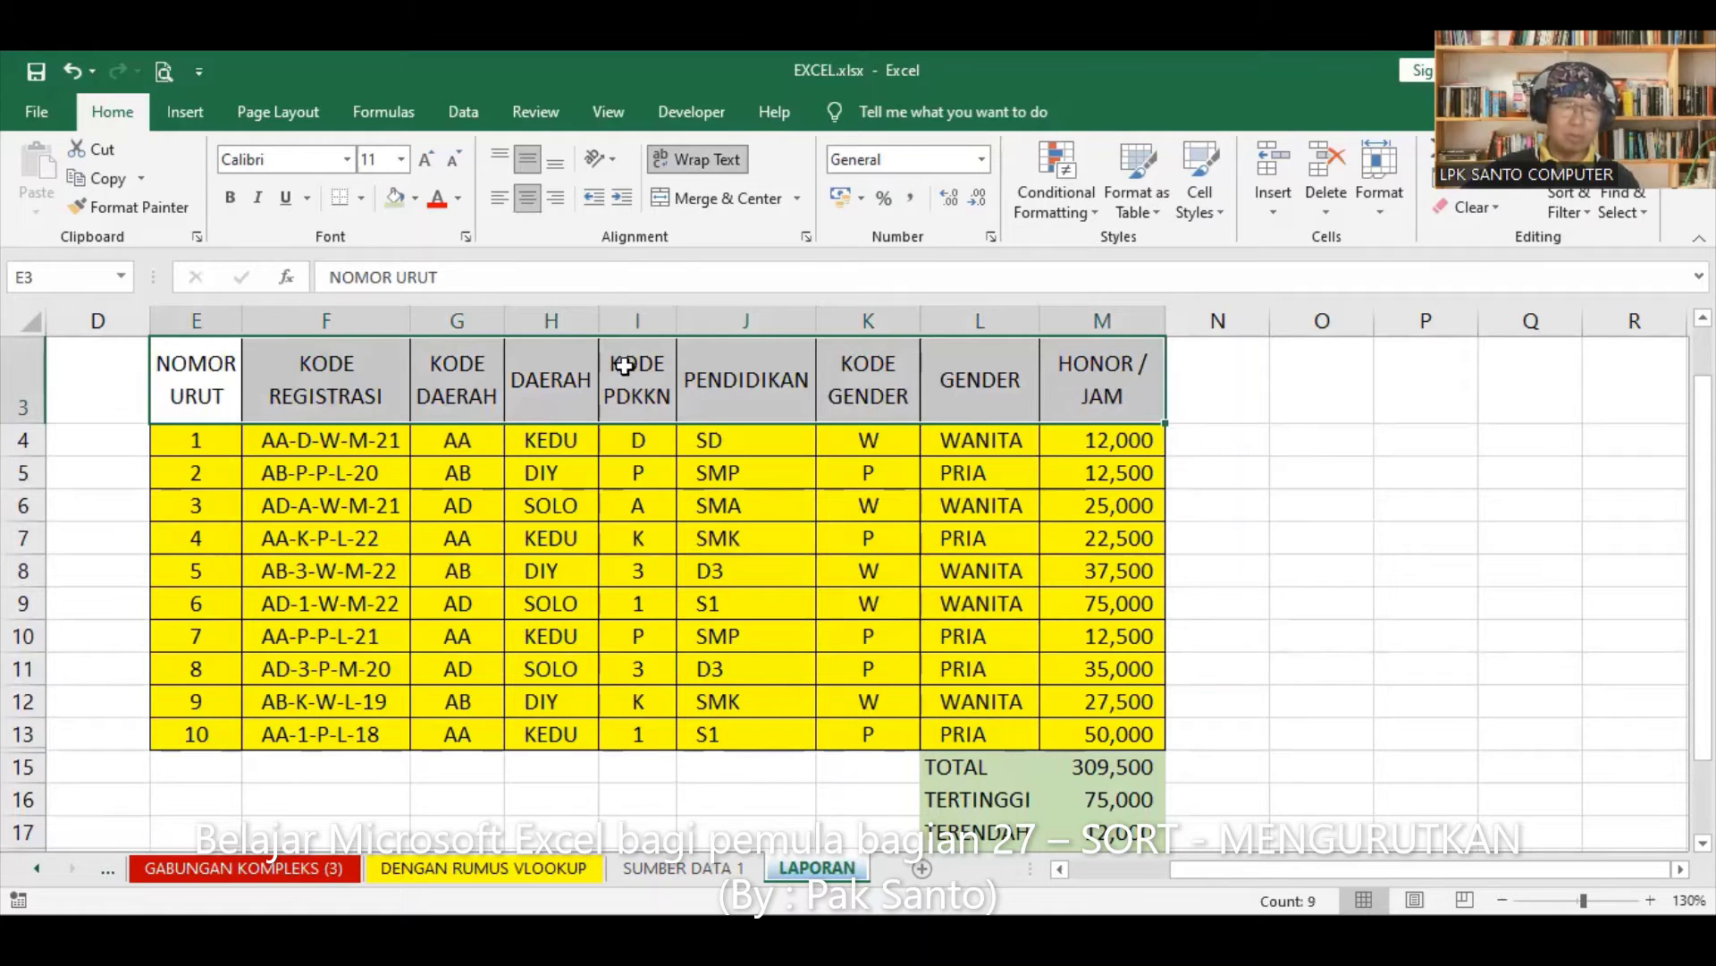
# - Give header E3:M3 a light-blue fill with bold red text, and widen column E for NOMOR URUT
pyautogui.click(417, 195)
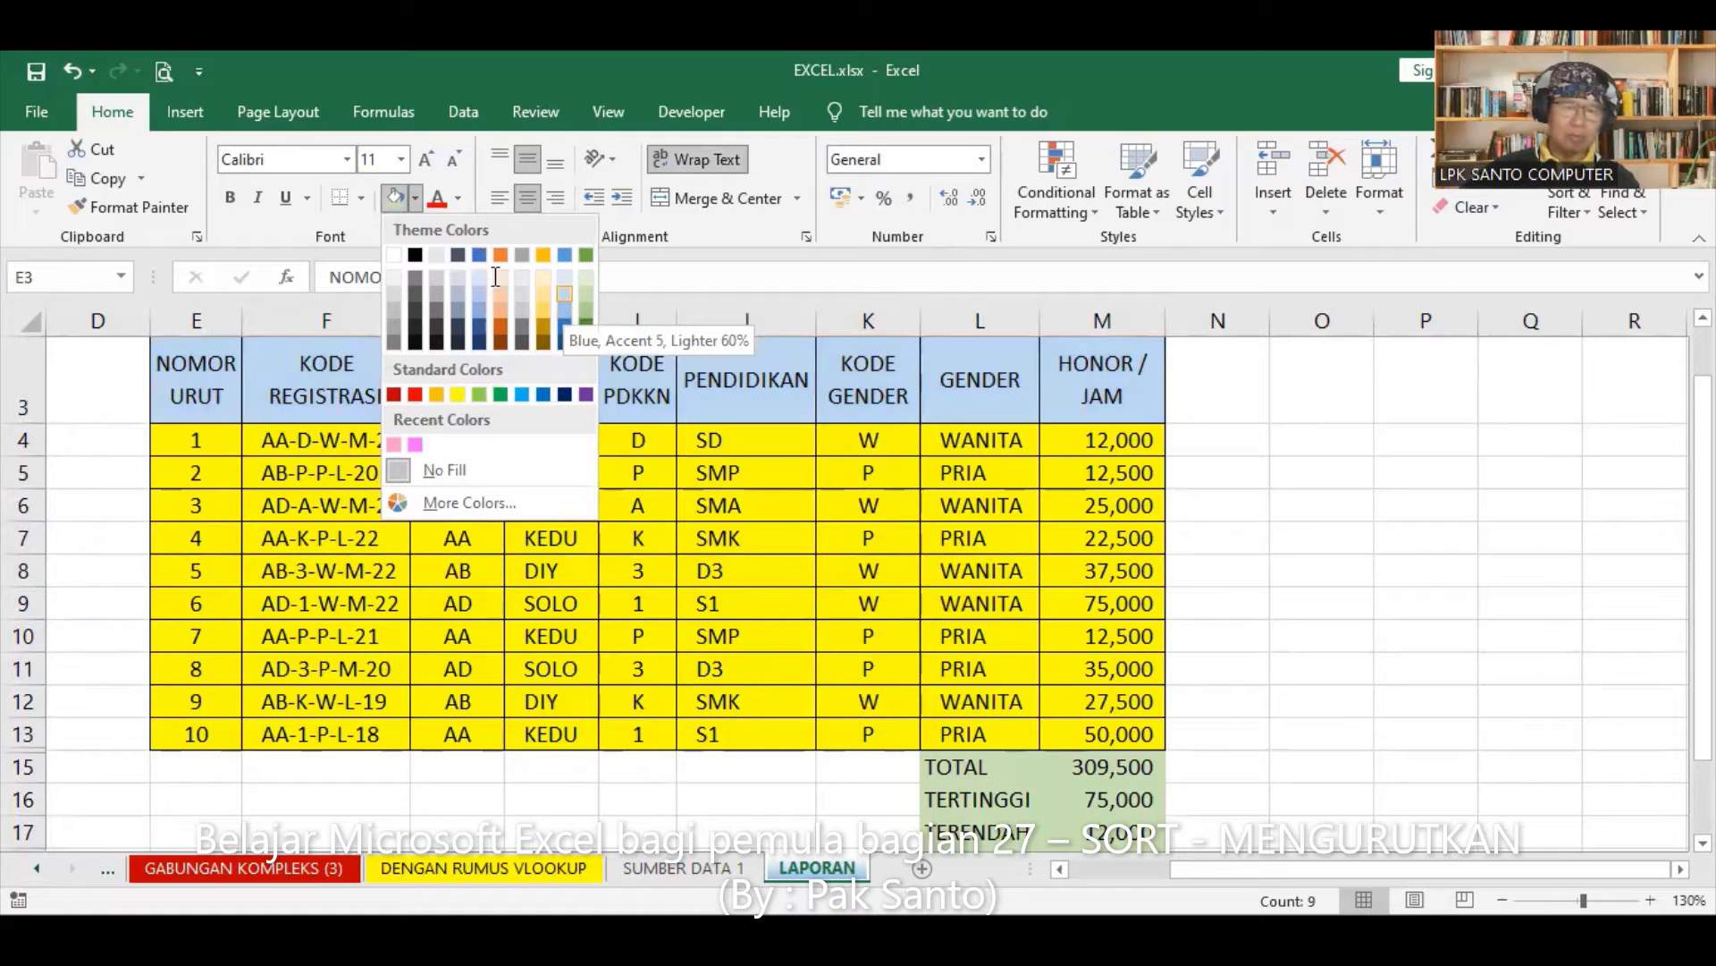
pyautogui.click(564, 293)
pyautogui.click(437, 198)
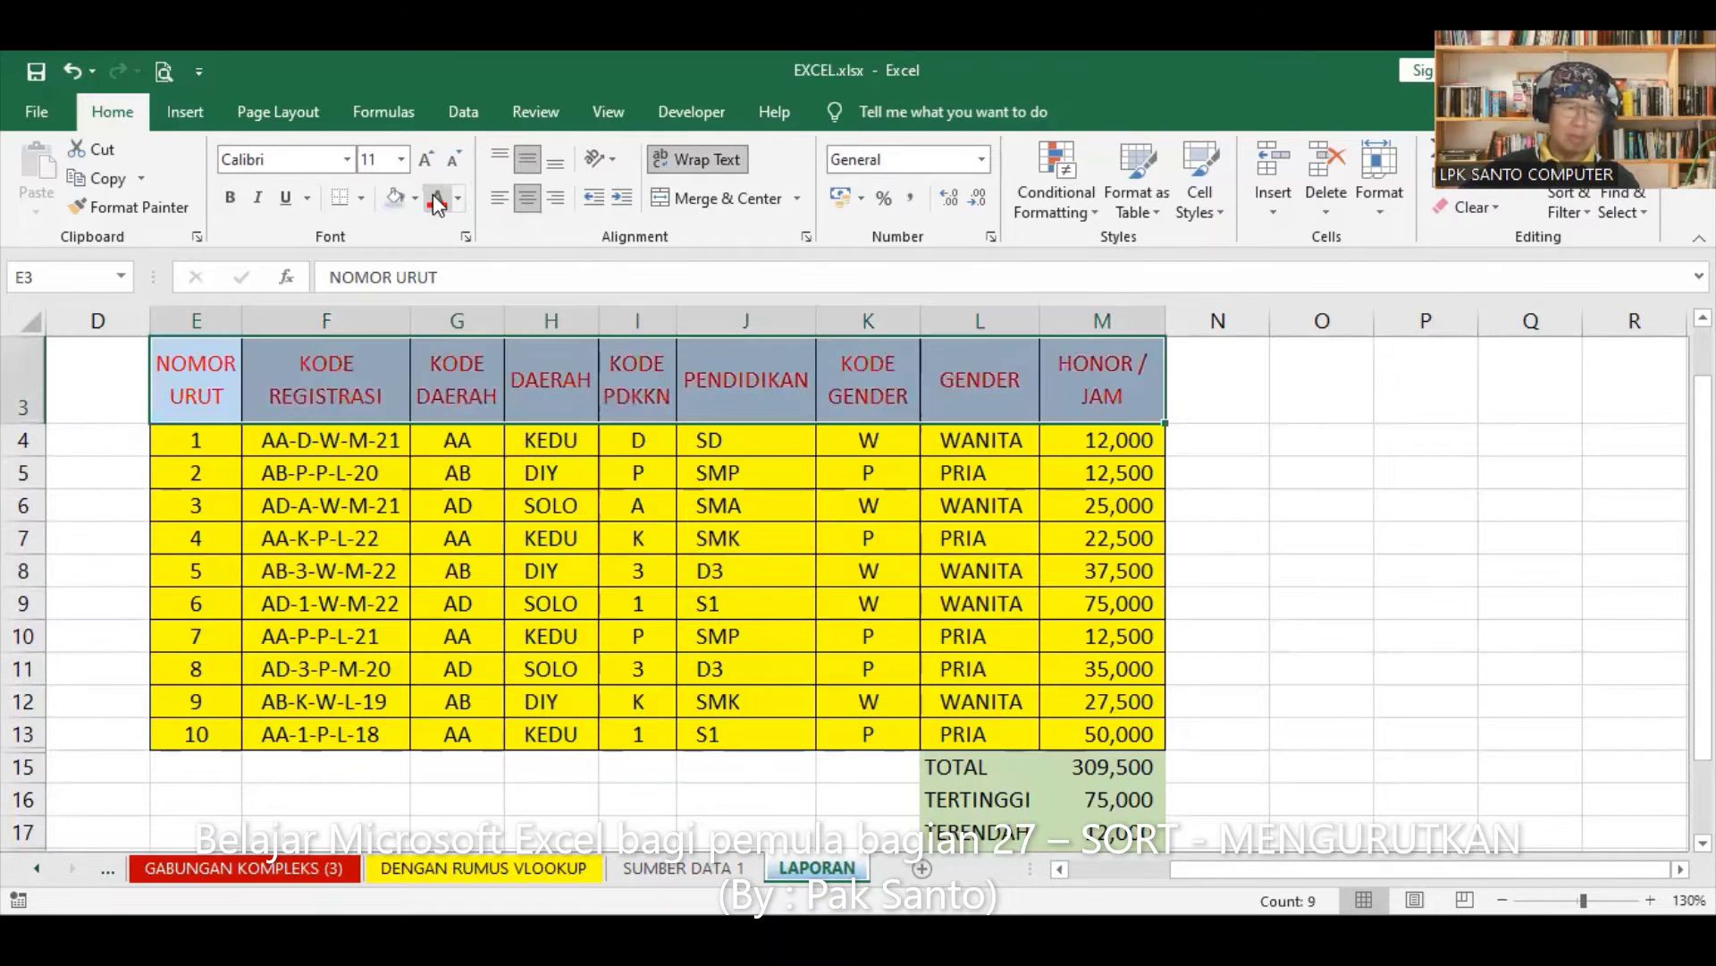
pyautogui.click(230, 199)
pyautogui.click(1238, 507)
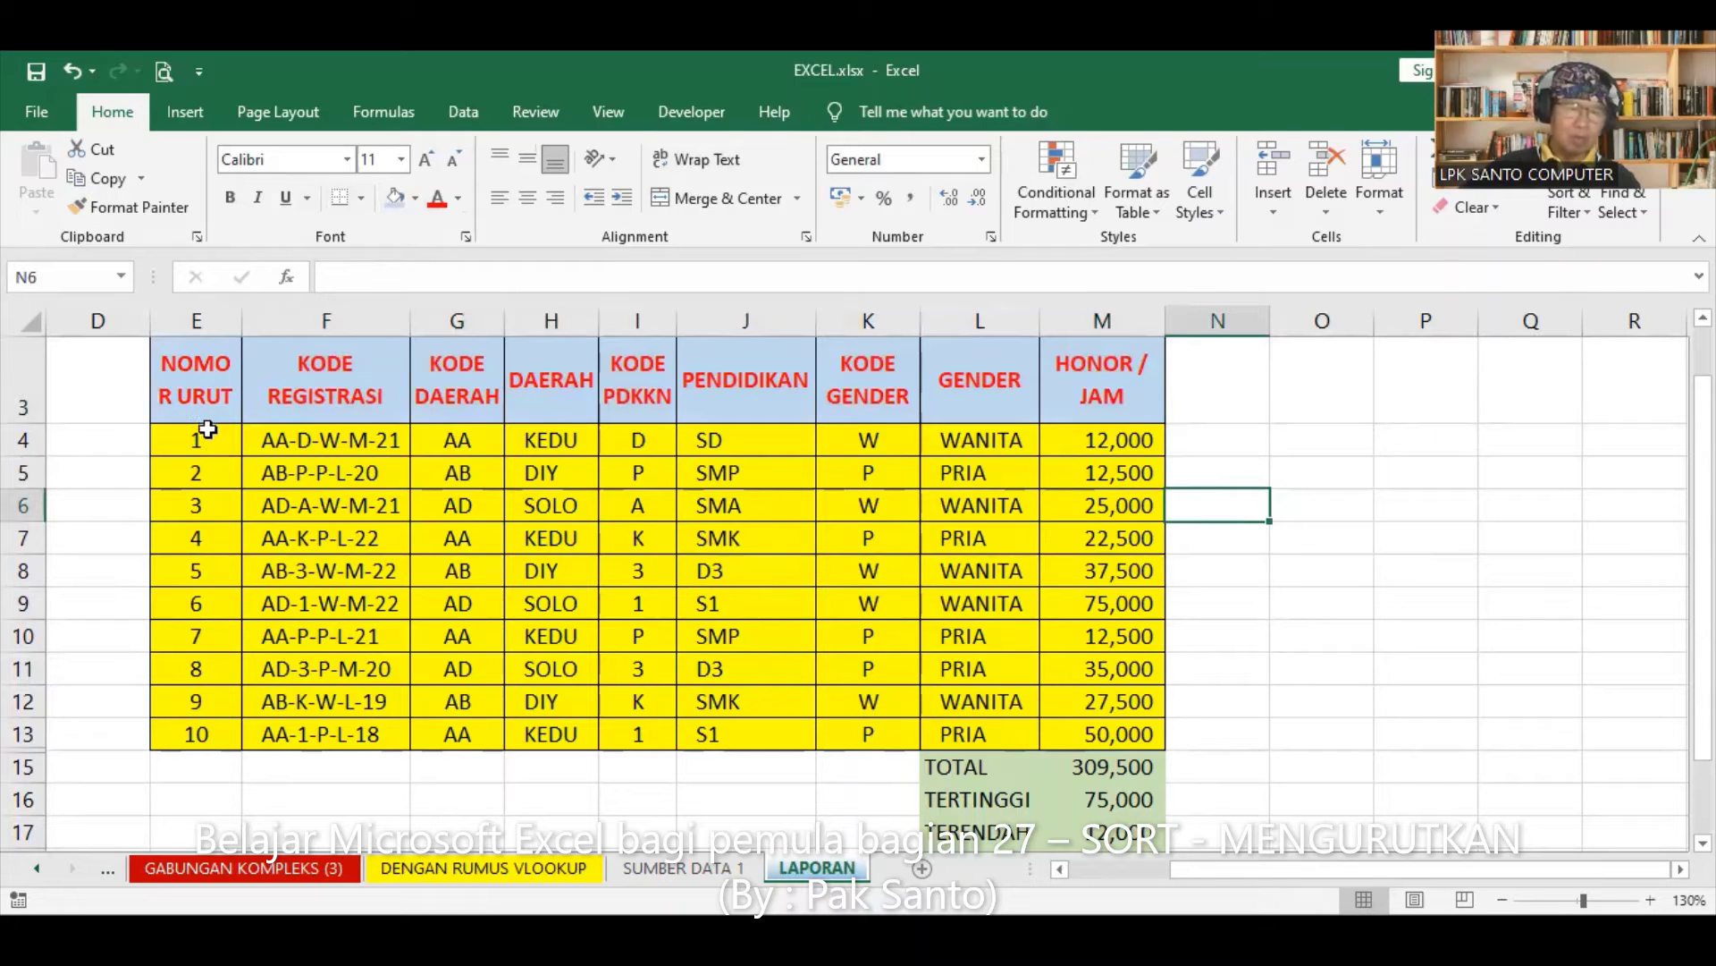
pyautogui.moveTo(244, 320); pyautogui.dragTo(257, 320)
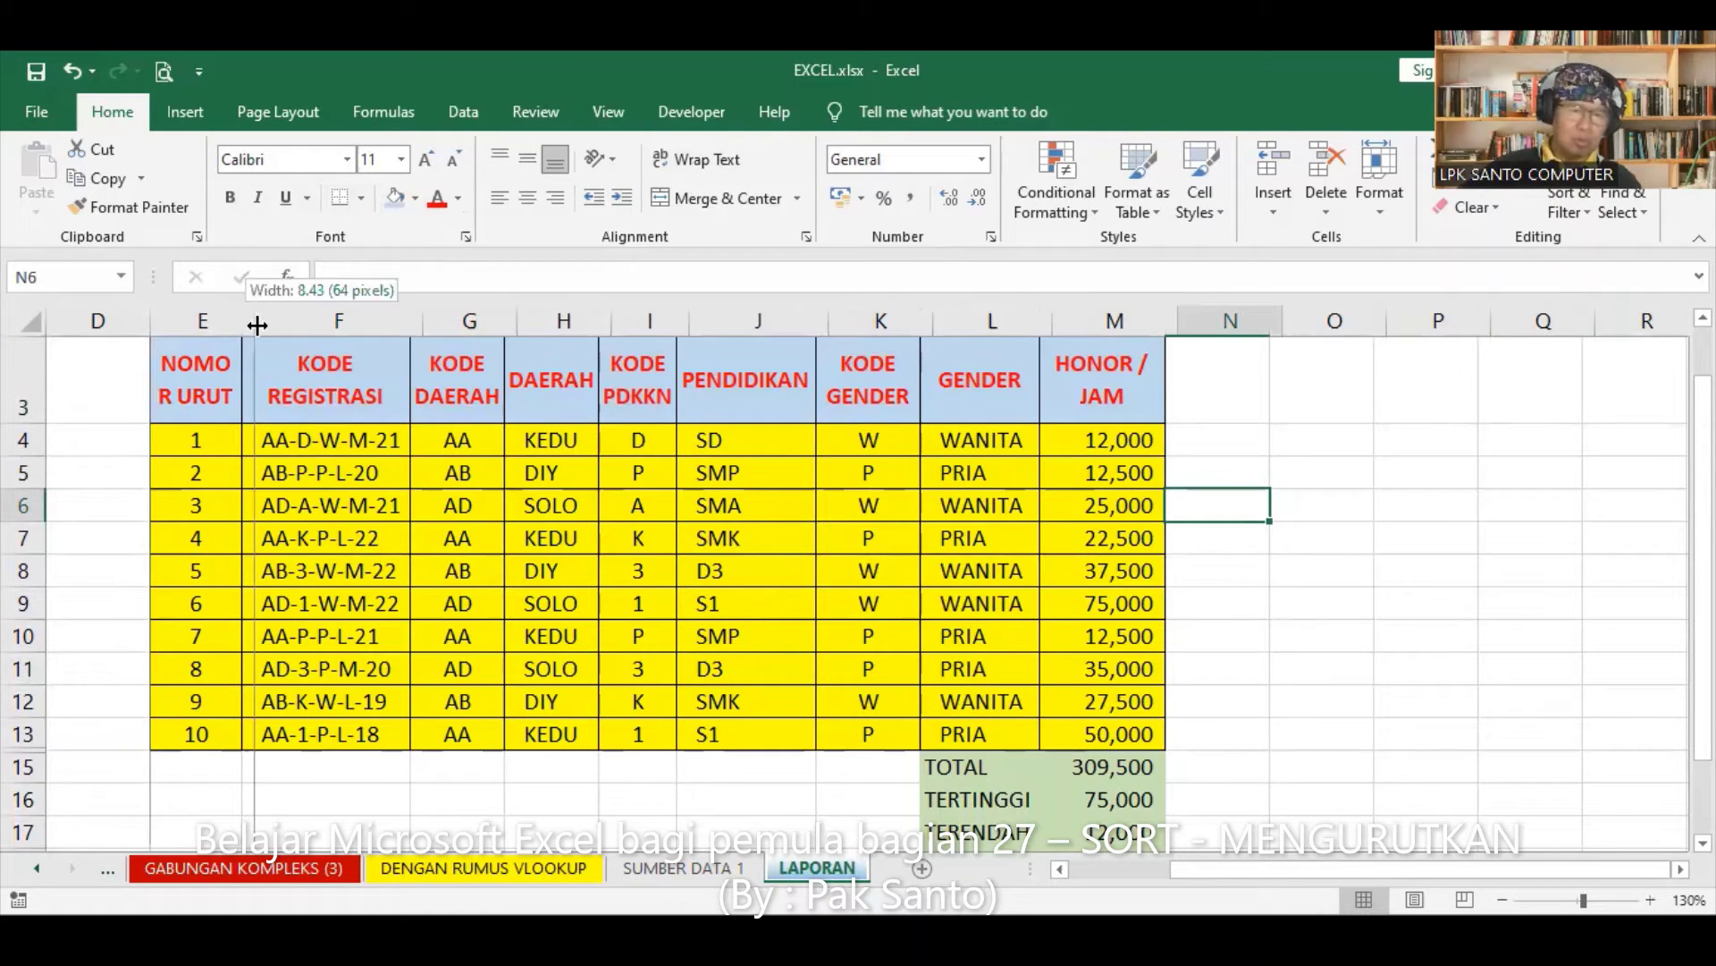
pyautogui.click(202, 375)
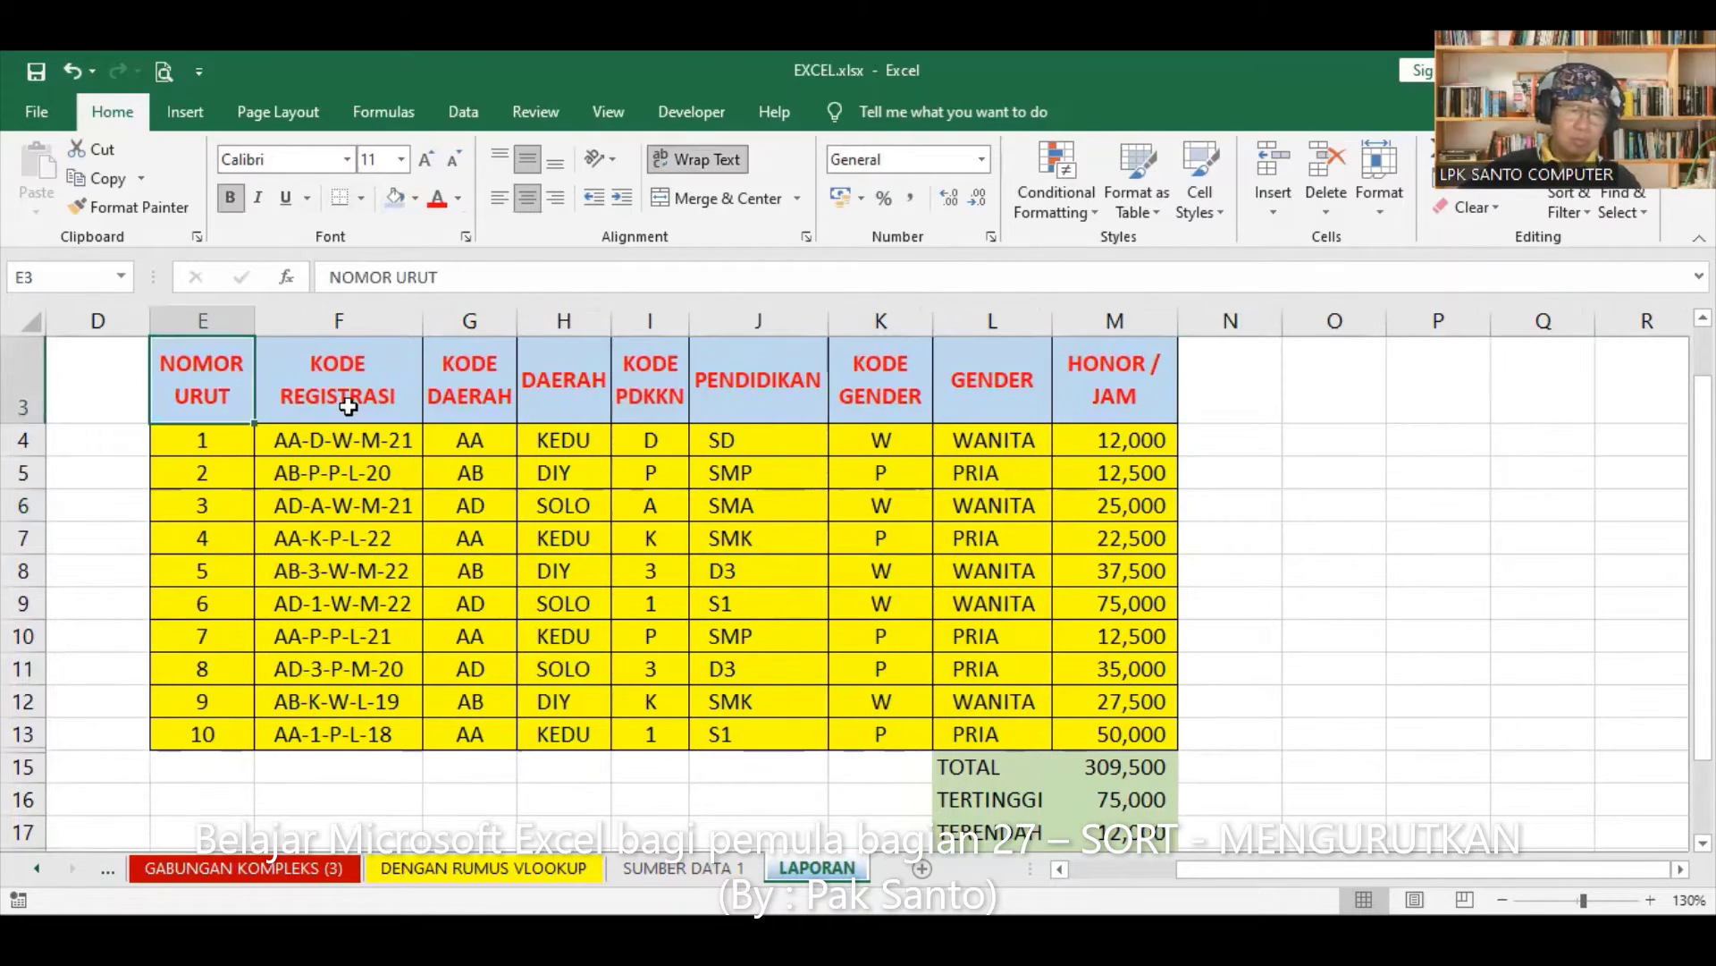
pyautogui.click(1116, 392)
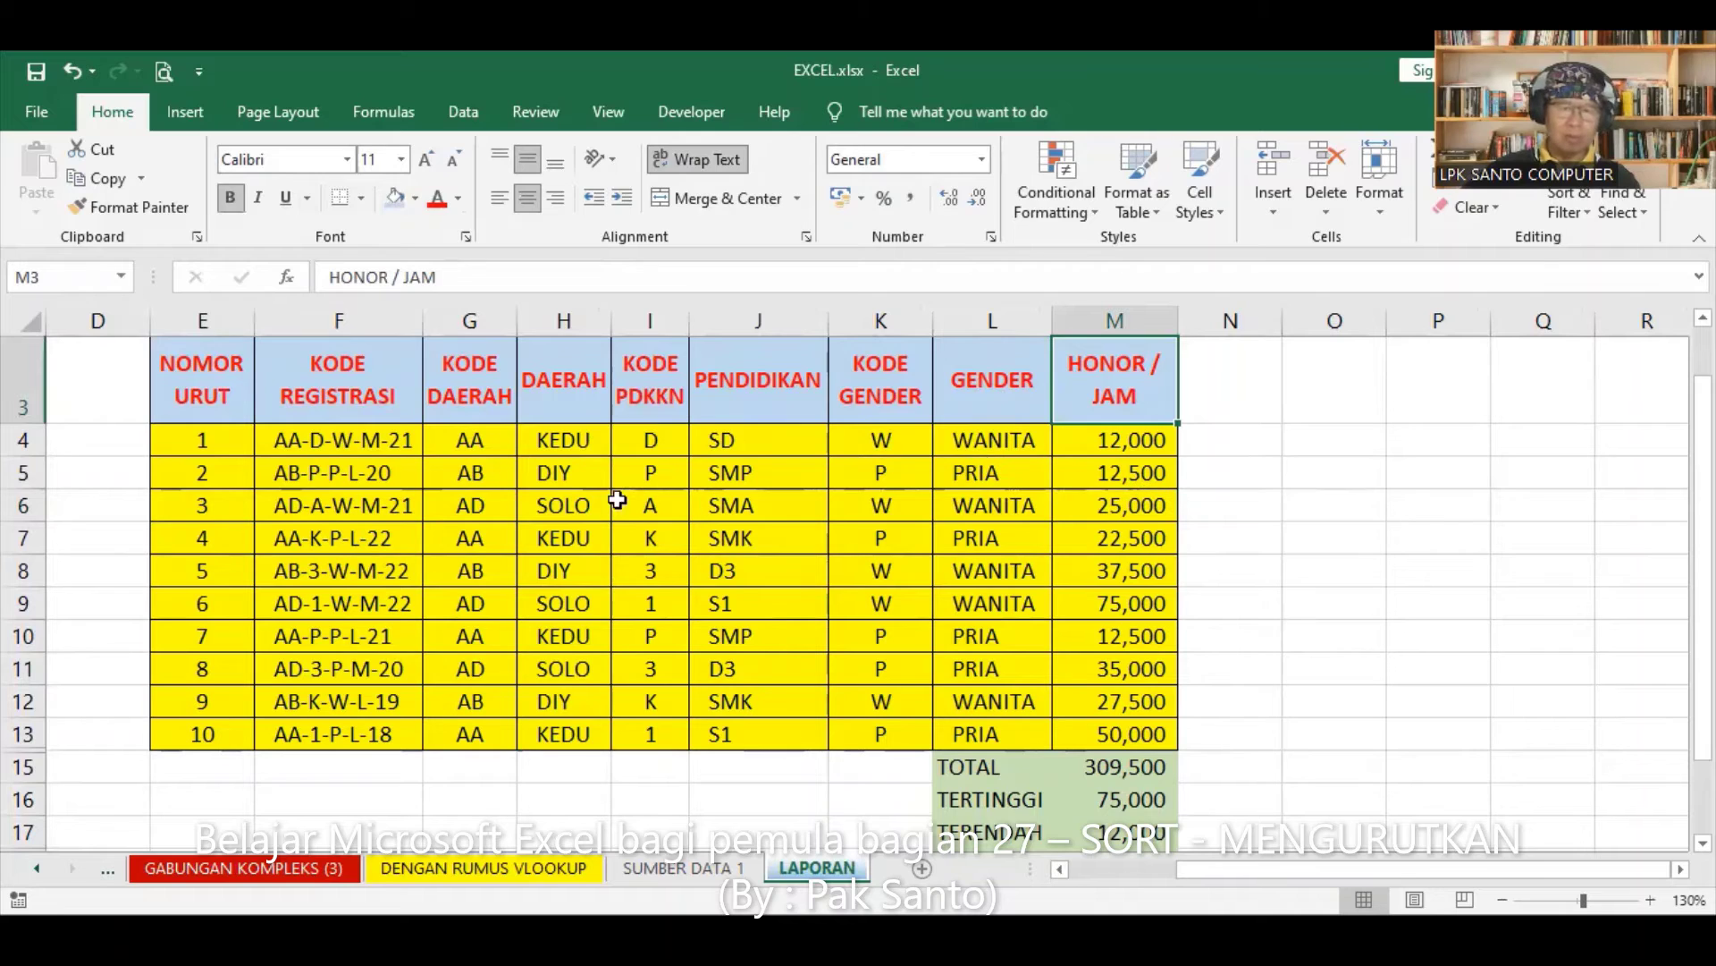
pyautogui.click(202, 376)
pyautogui.click(344, 384)
pyautogui.click(483, 378)
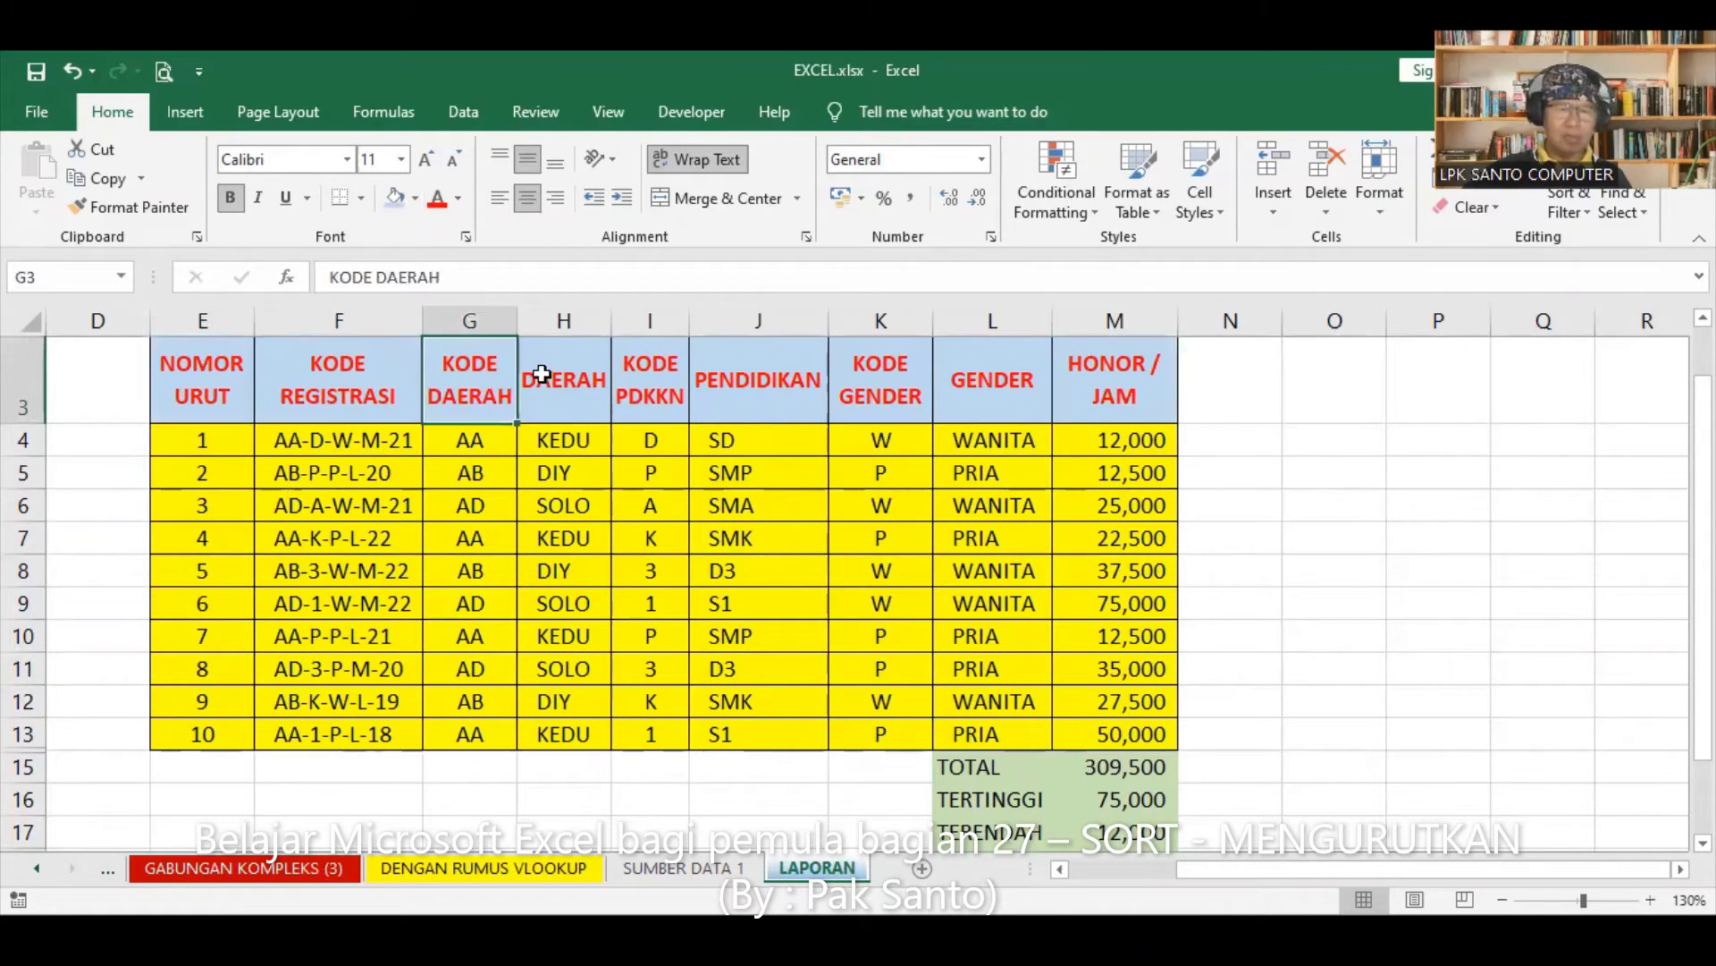
pyautogui.click(566, 374)
pyautogui.click(651, 374)
pyautogui.click(769, 374)
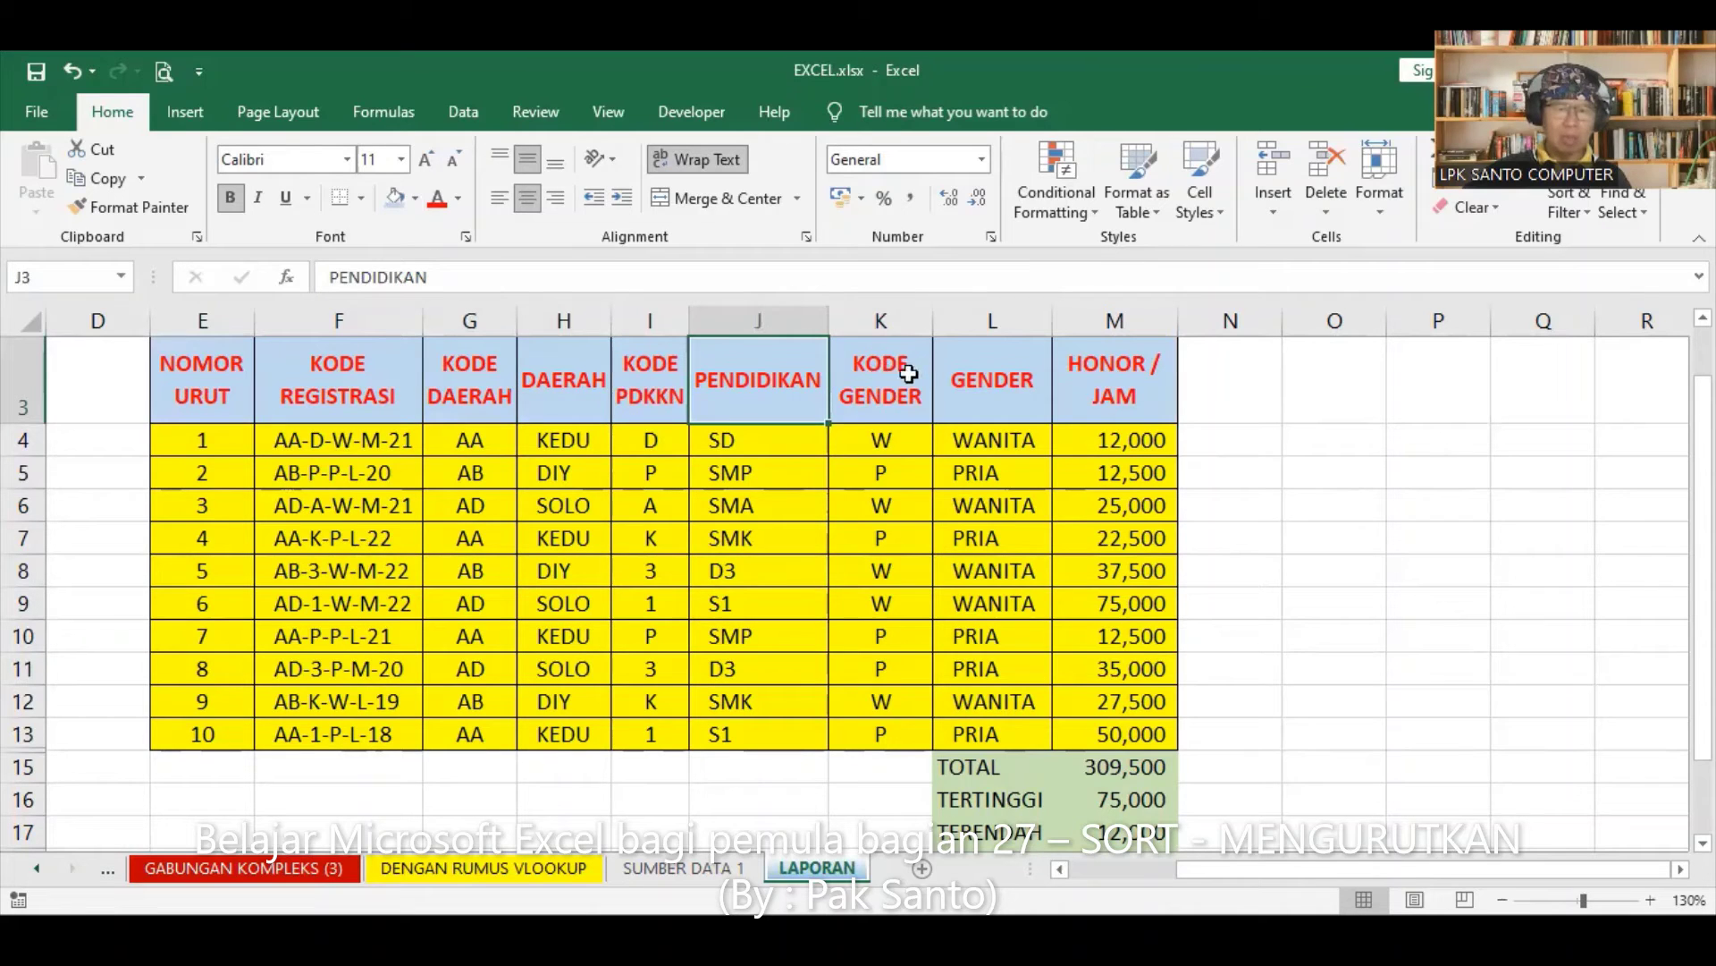
pyautogui.click(908, 374)
pyautogui.click(970, 371)
pyautogui.click(1129, 370)
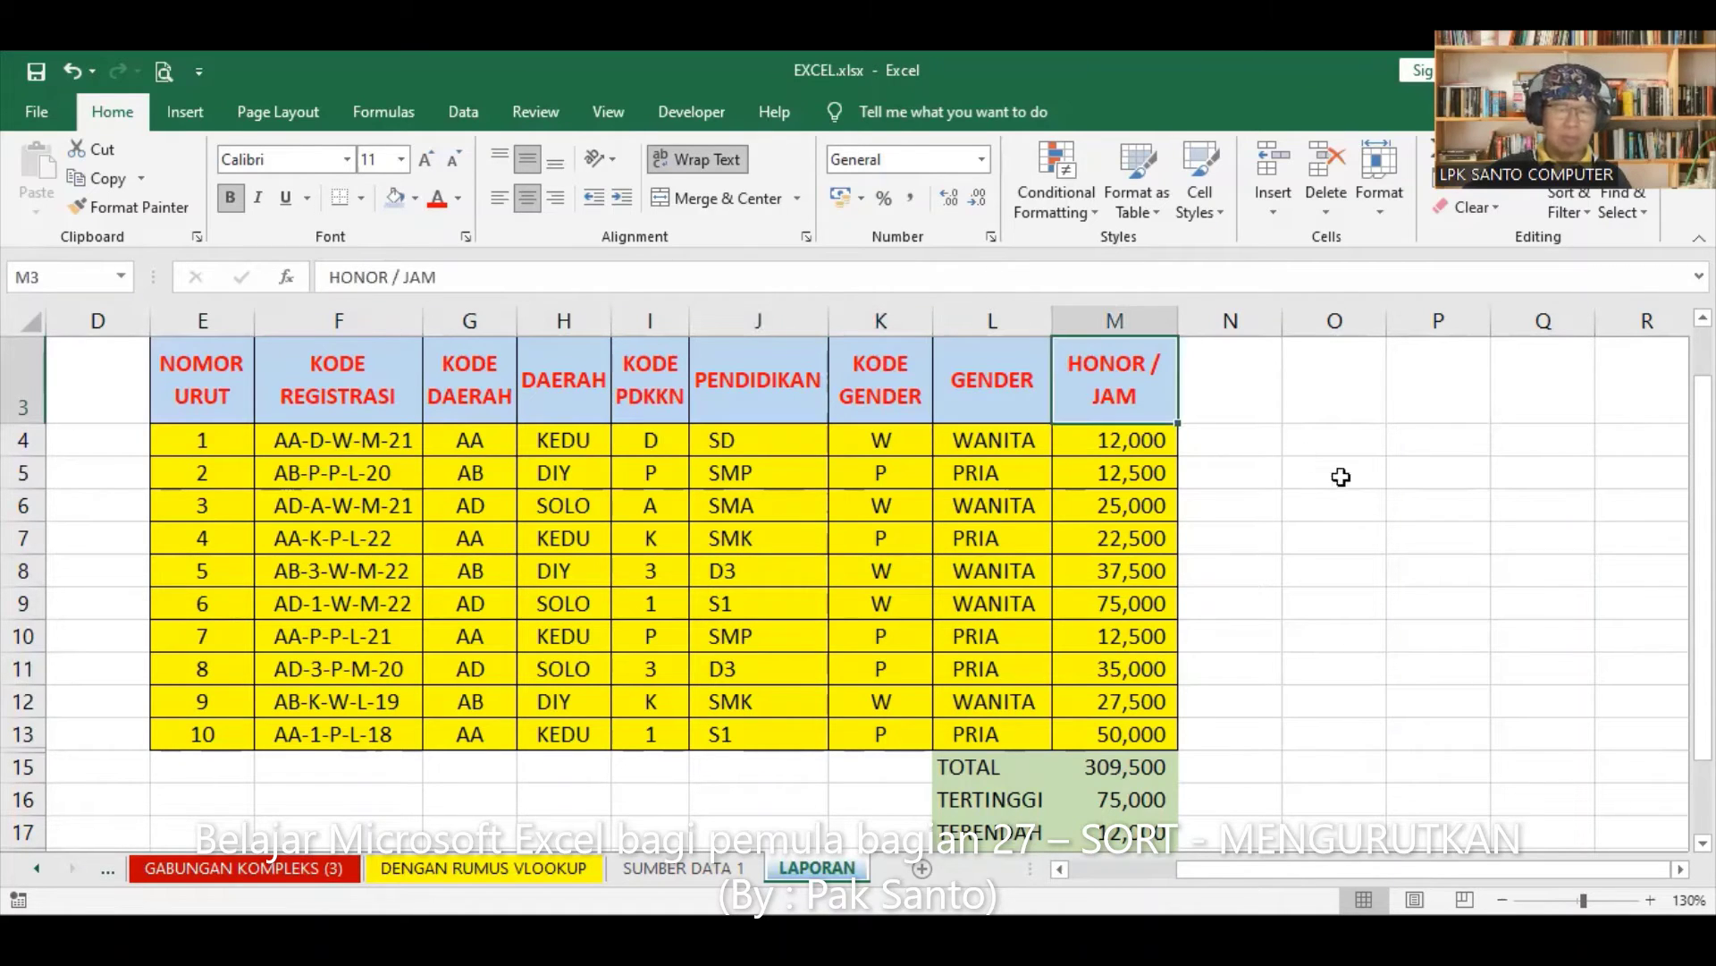
pyautogui.click(1376, 503)
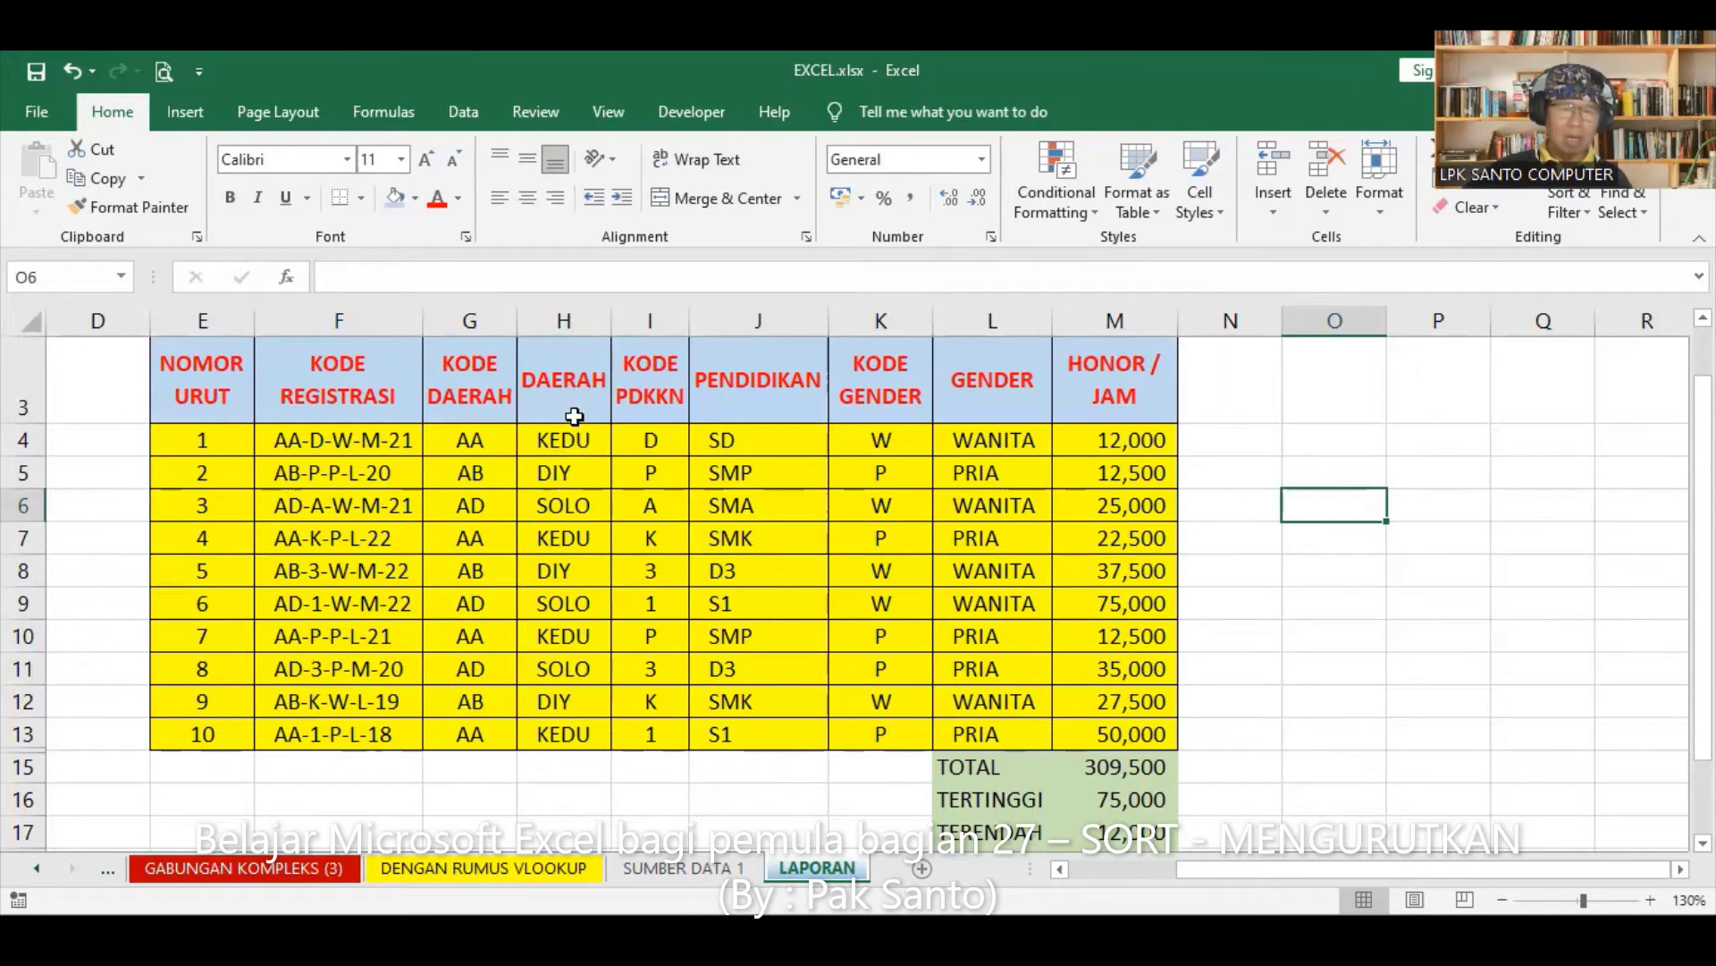
# - Check the DAERAH VLOOKUP formulas in H4 and H7, then bring up the Sort & Filter options
pyautogui.click(579, 442)
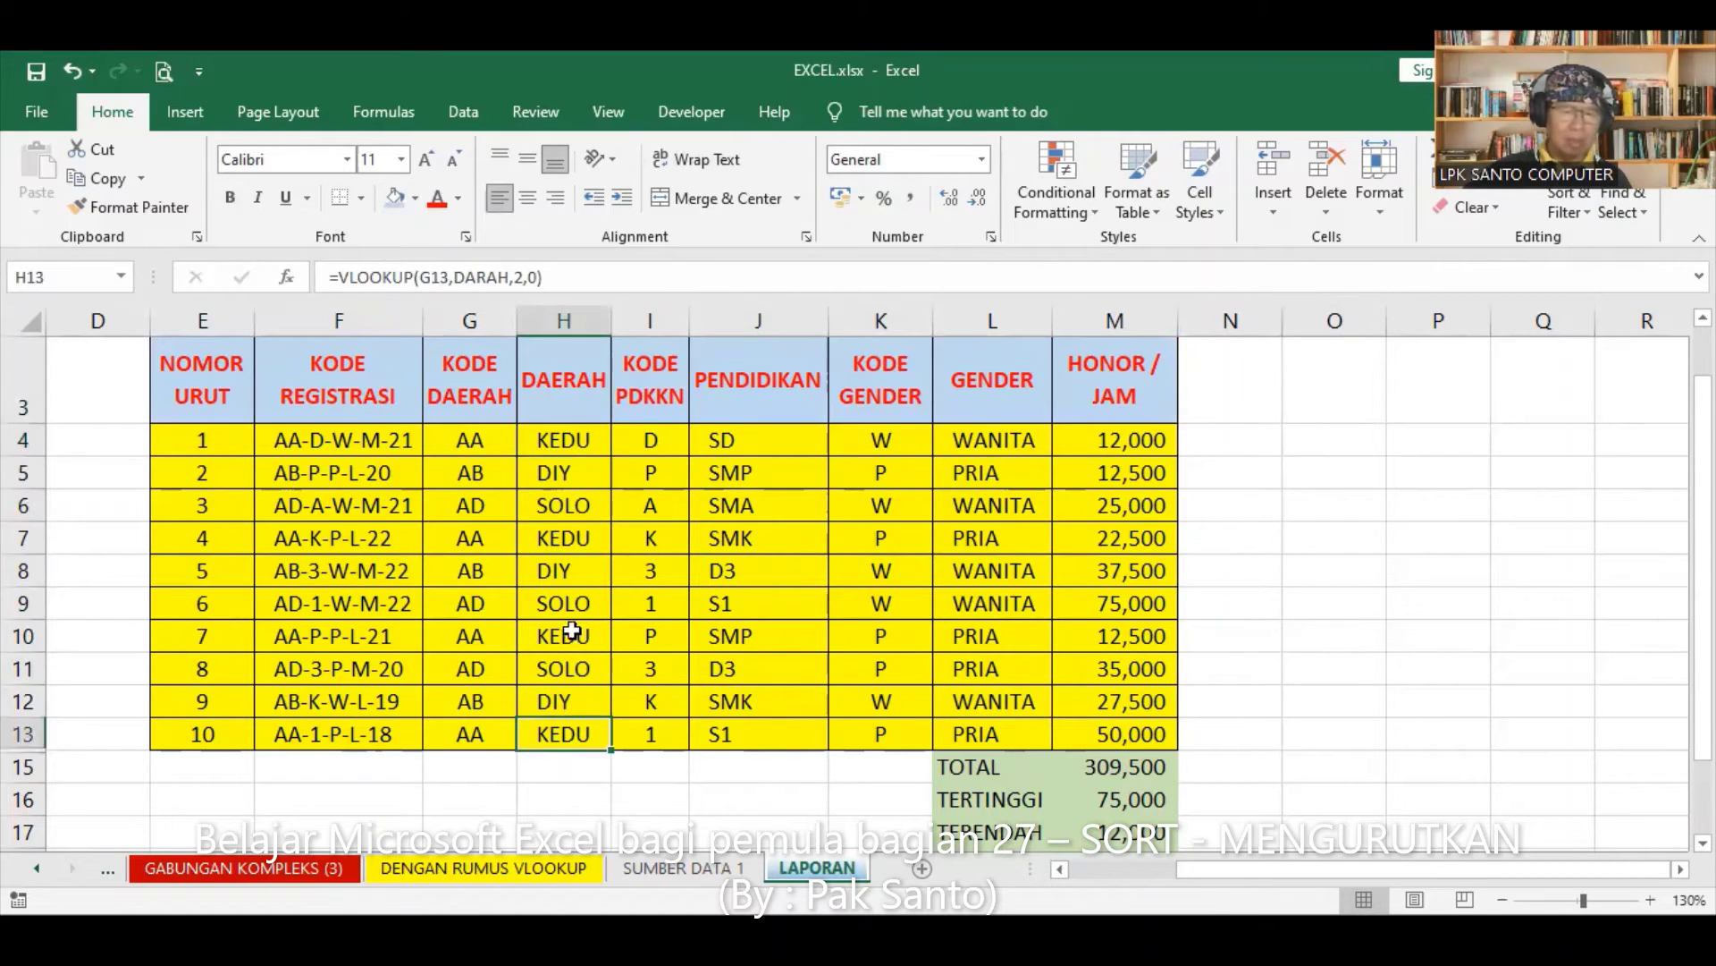
pyautogui.click(555, 581)
pyautogui.click(560, 534)
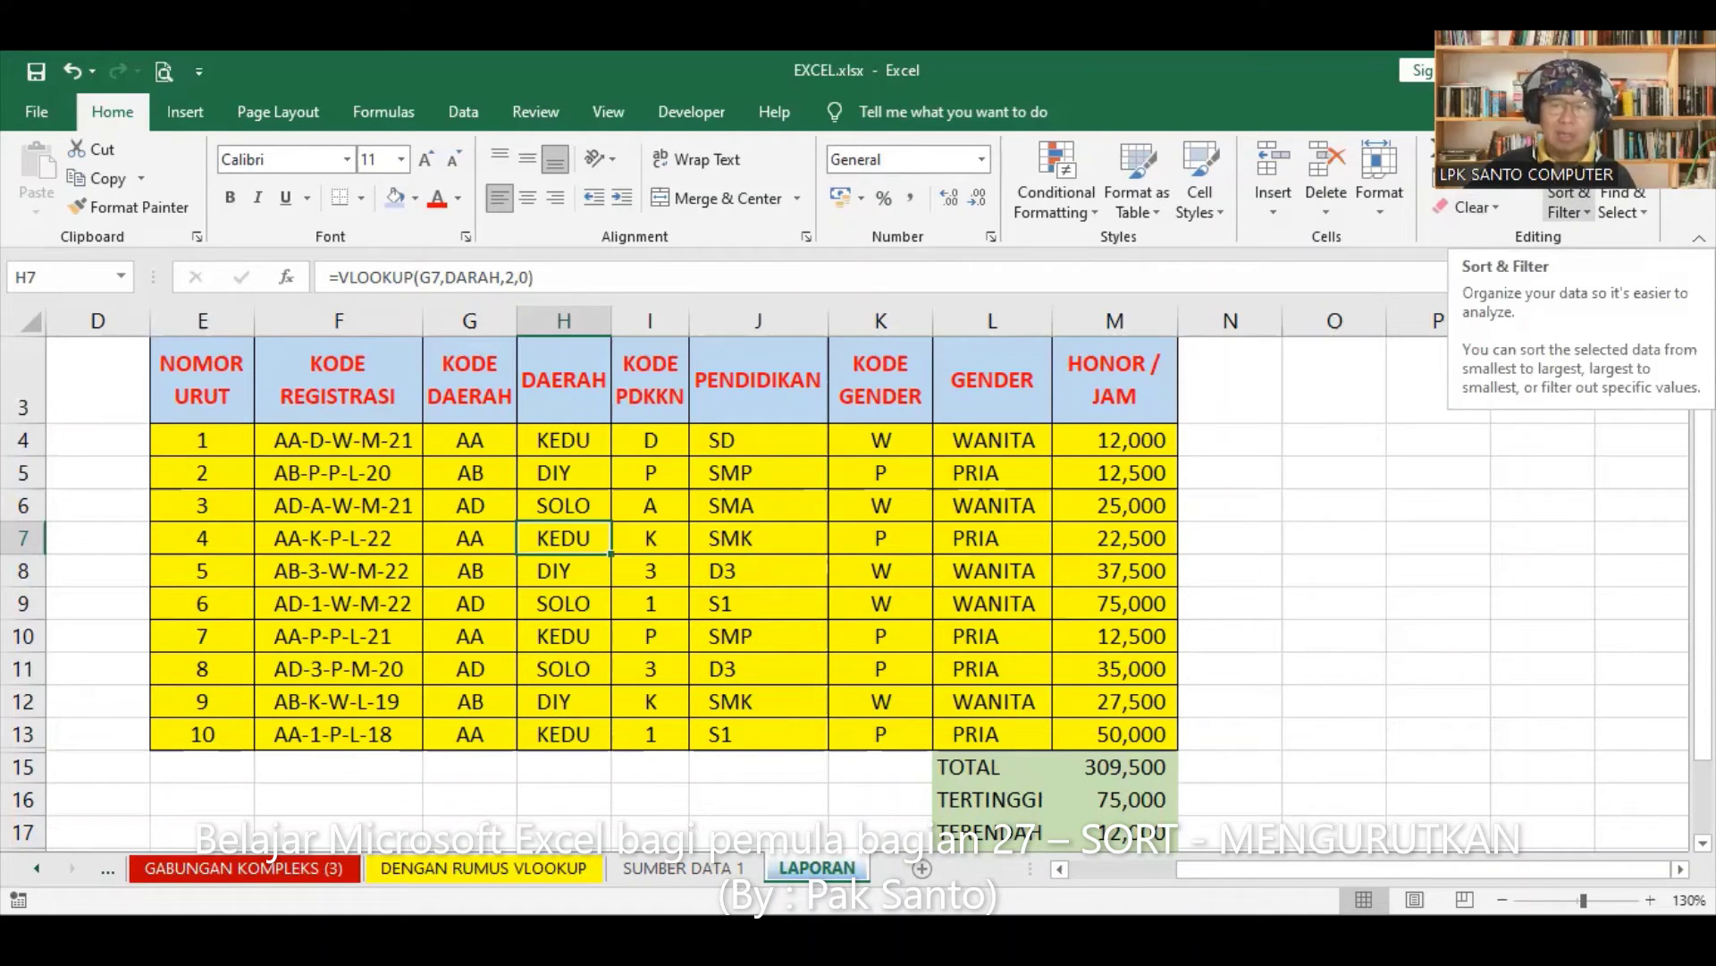
pyautogui.click(1571, 212)
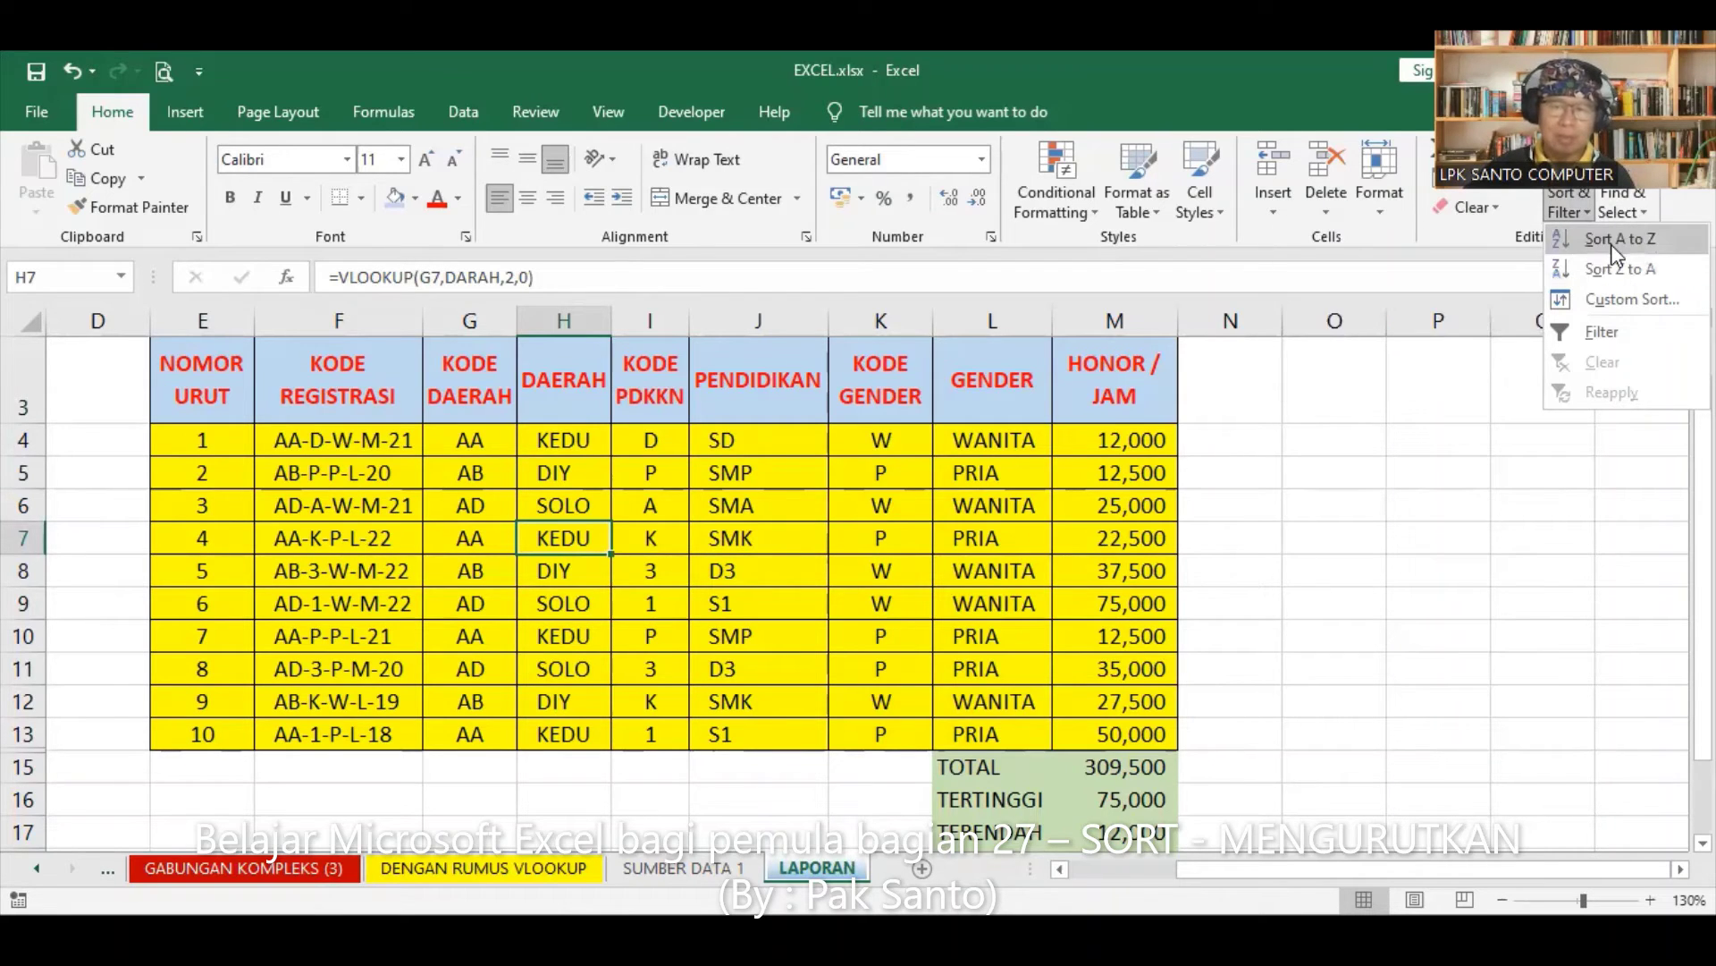
# - Sort the records by region A to Z and check the DIY rows at the top
pyautogui.press('Return')
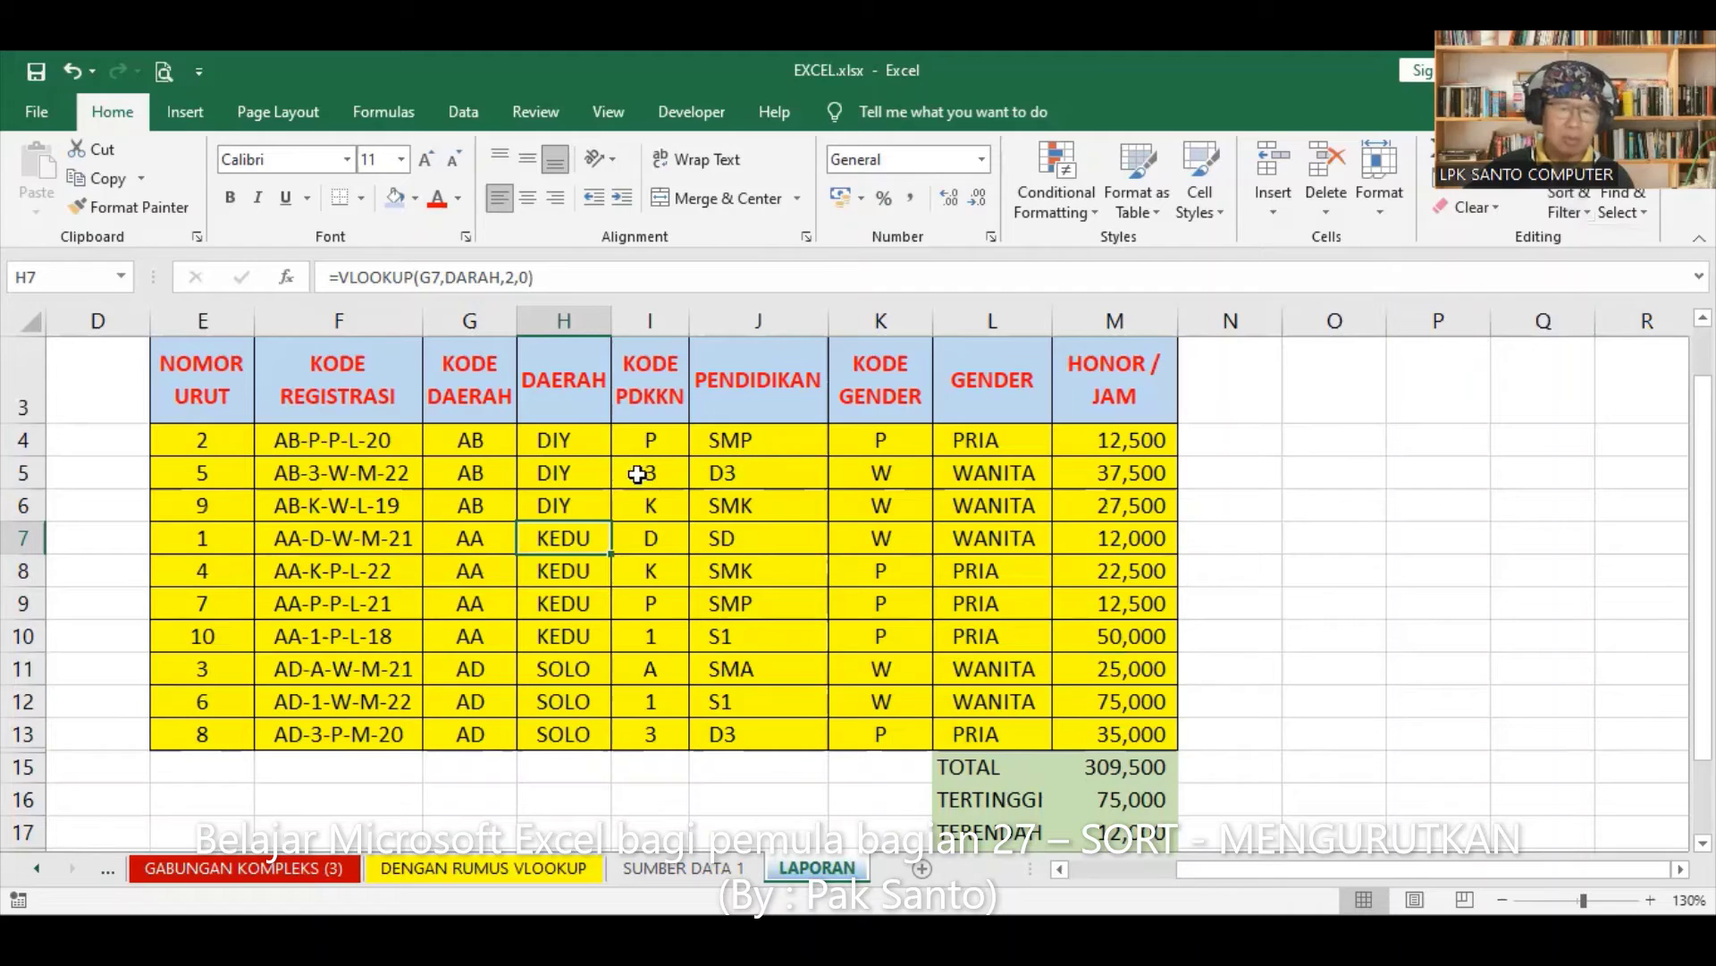
pyautogui.click(565, 443)
pyautogui.click(565, 474)
pyautogui.click(567, 504)
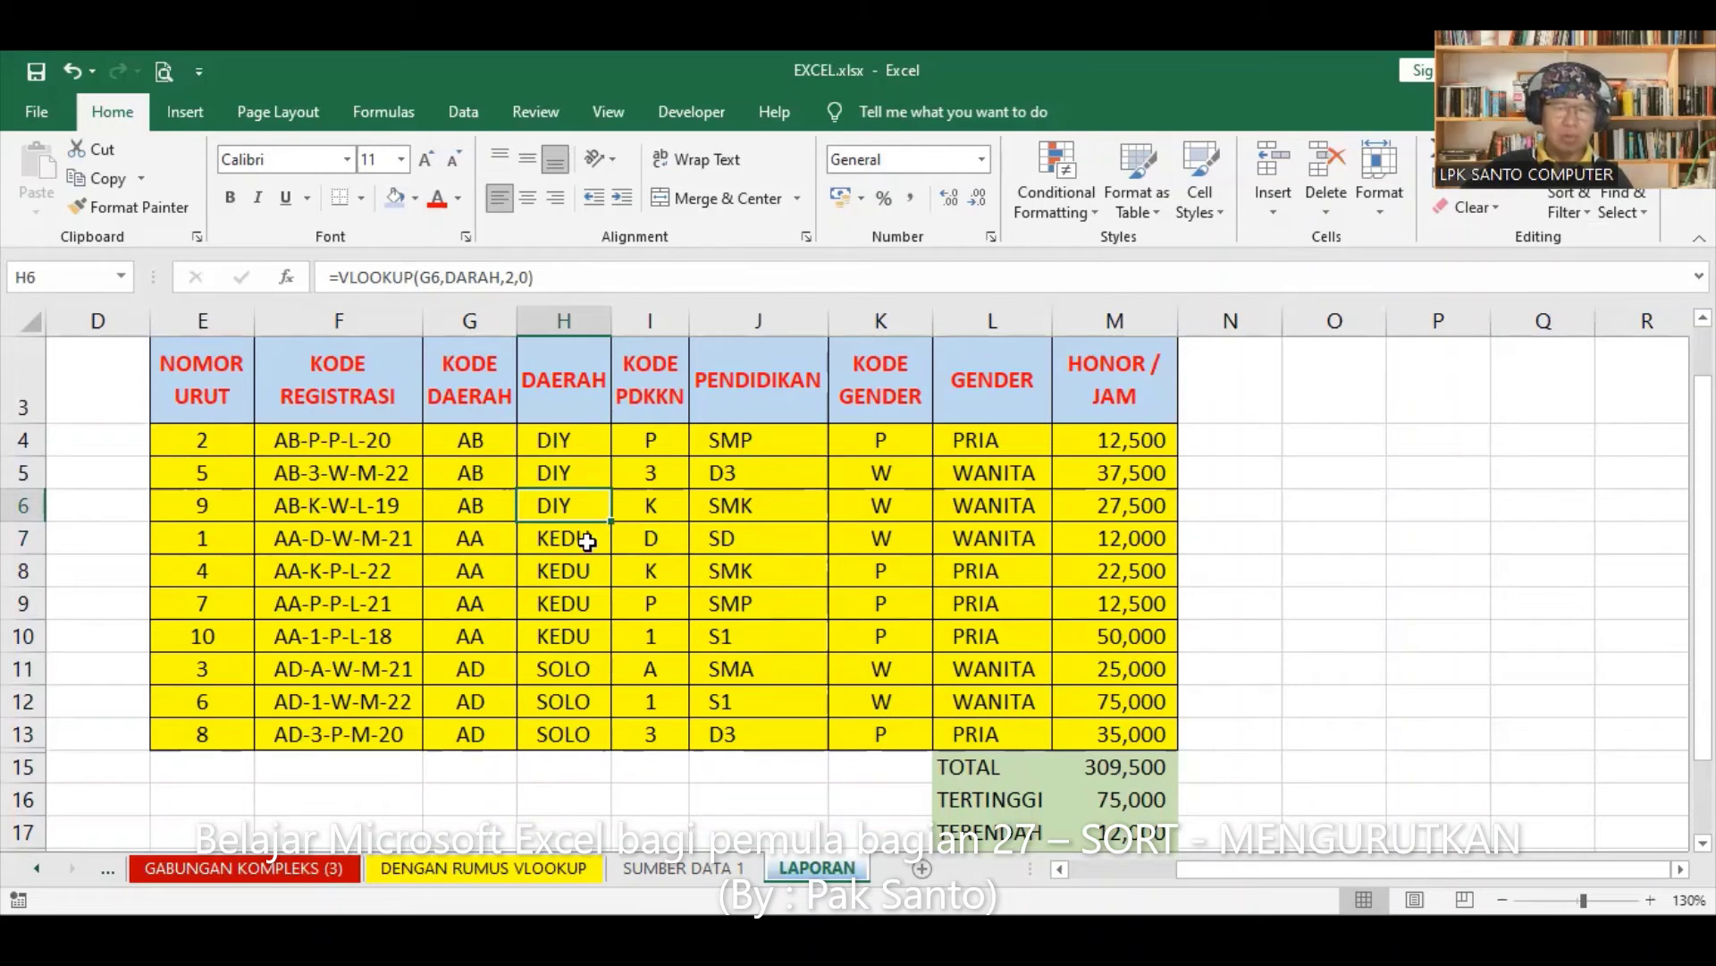
pyautogui.click(579, 481)
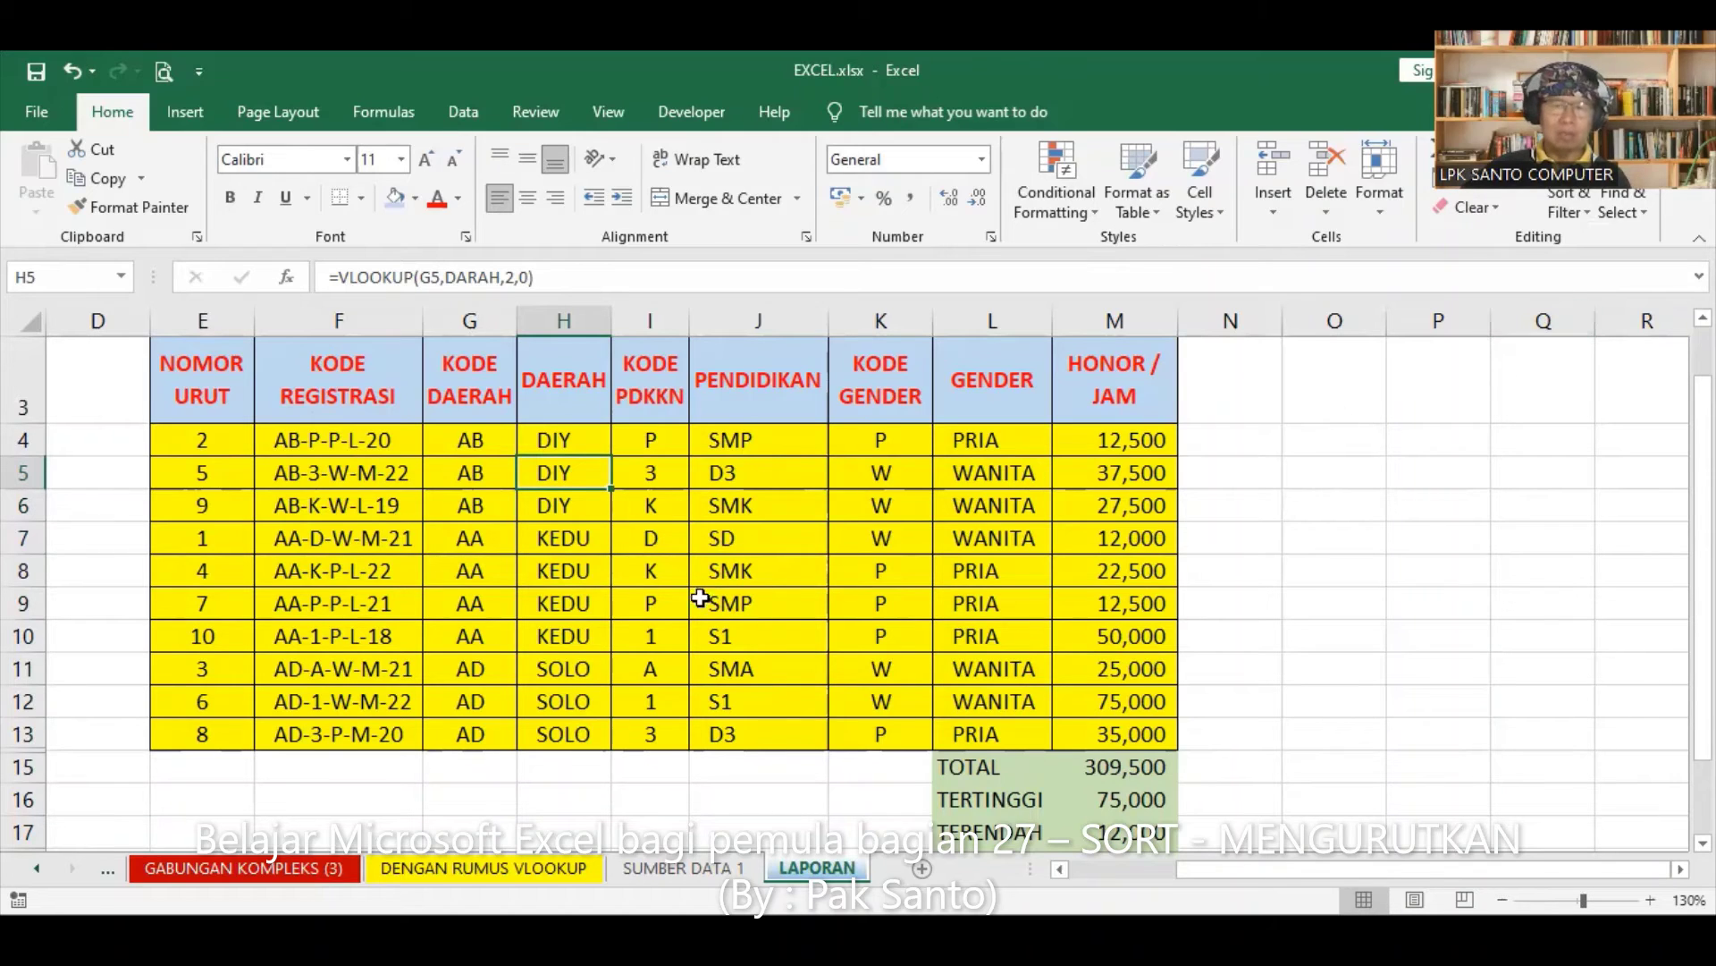
# - Step down the DAERAH column to confirm DIY, then KEDU, then SOLO grouping
pyautogui.click(557, 665)
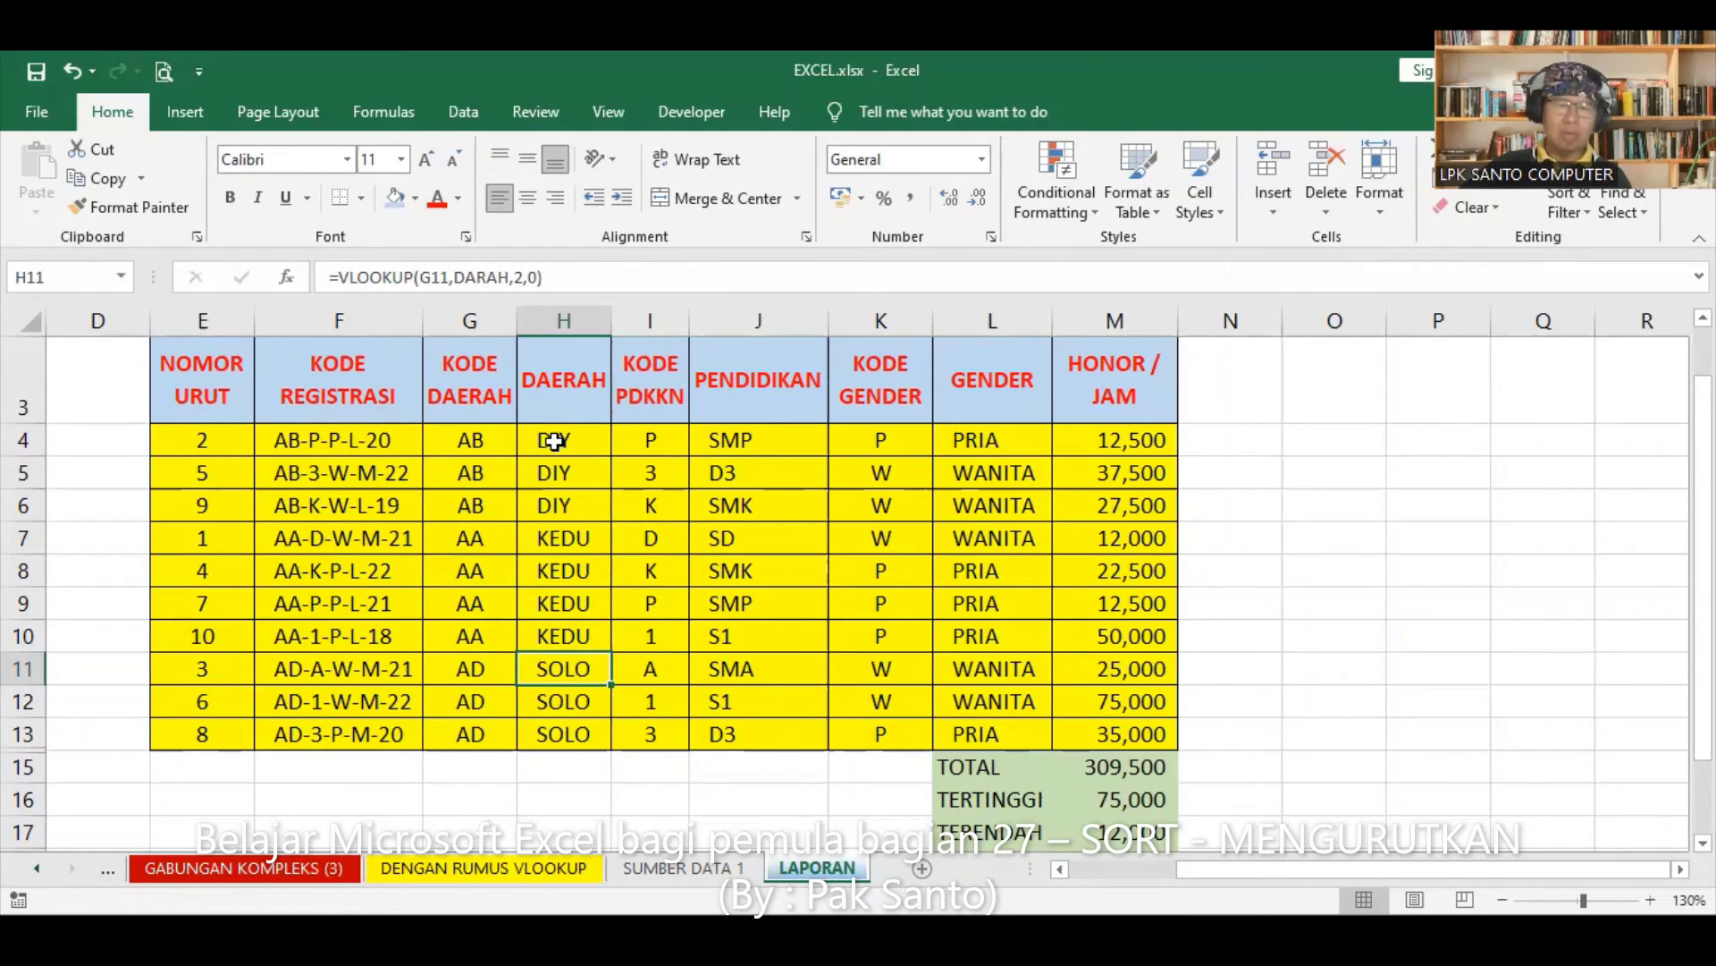
pyautogui.click(556, 439)
pyautogui.click(557, 481)
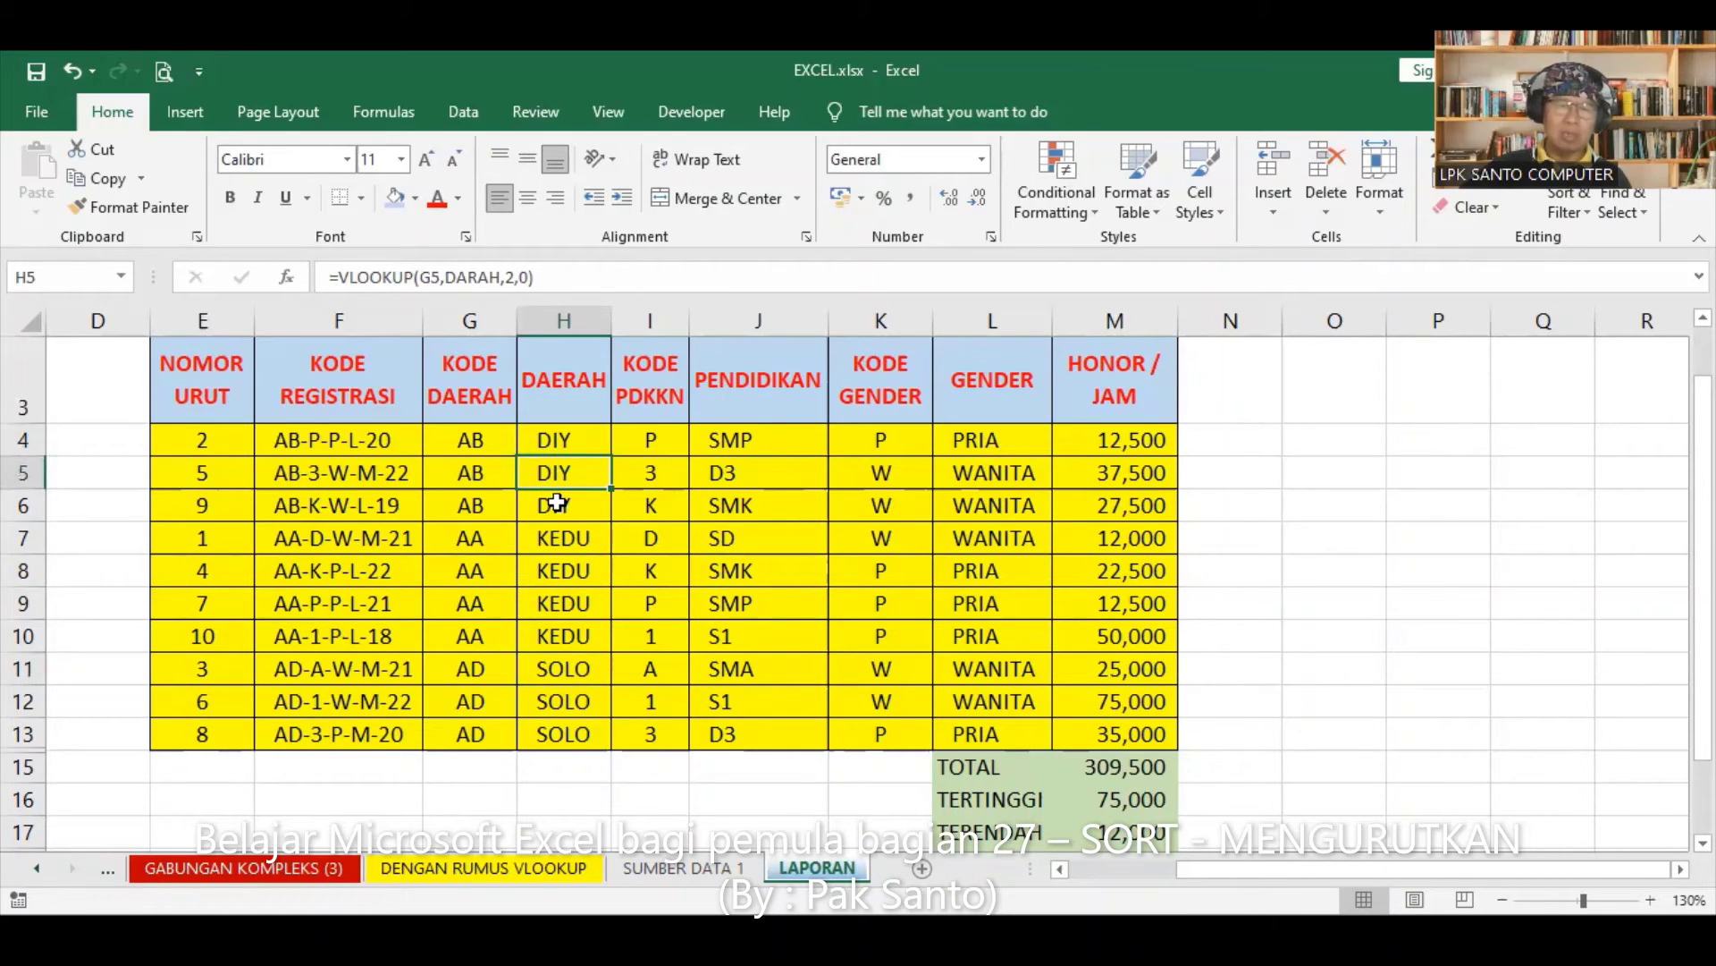
pyautogui.click(556, 503)
pyautogui.click(565, 541)
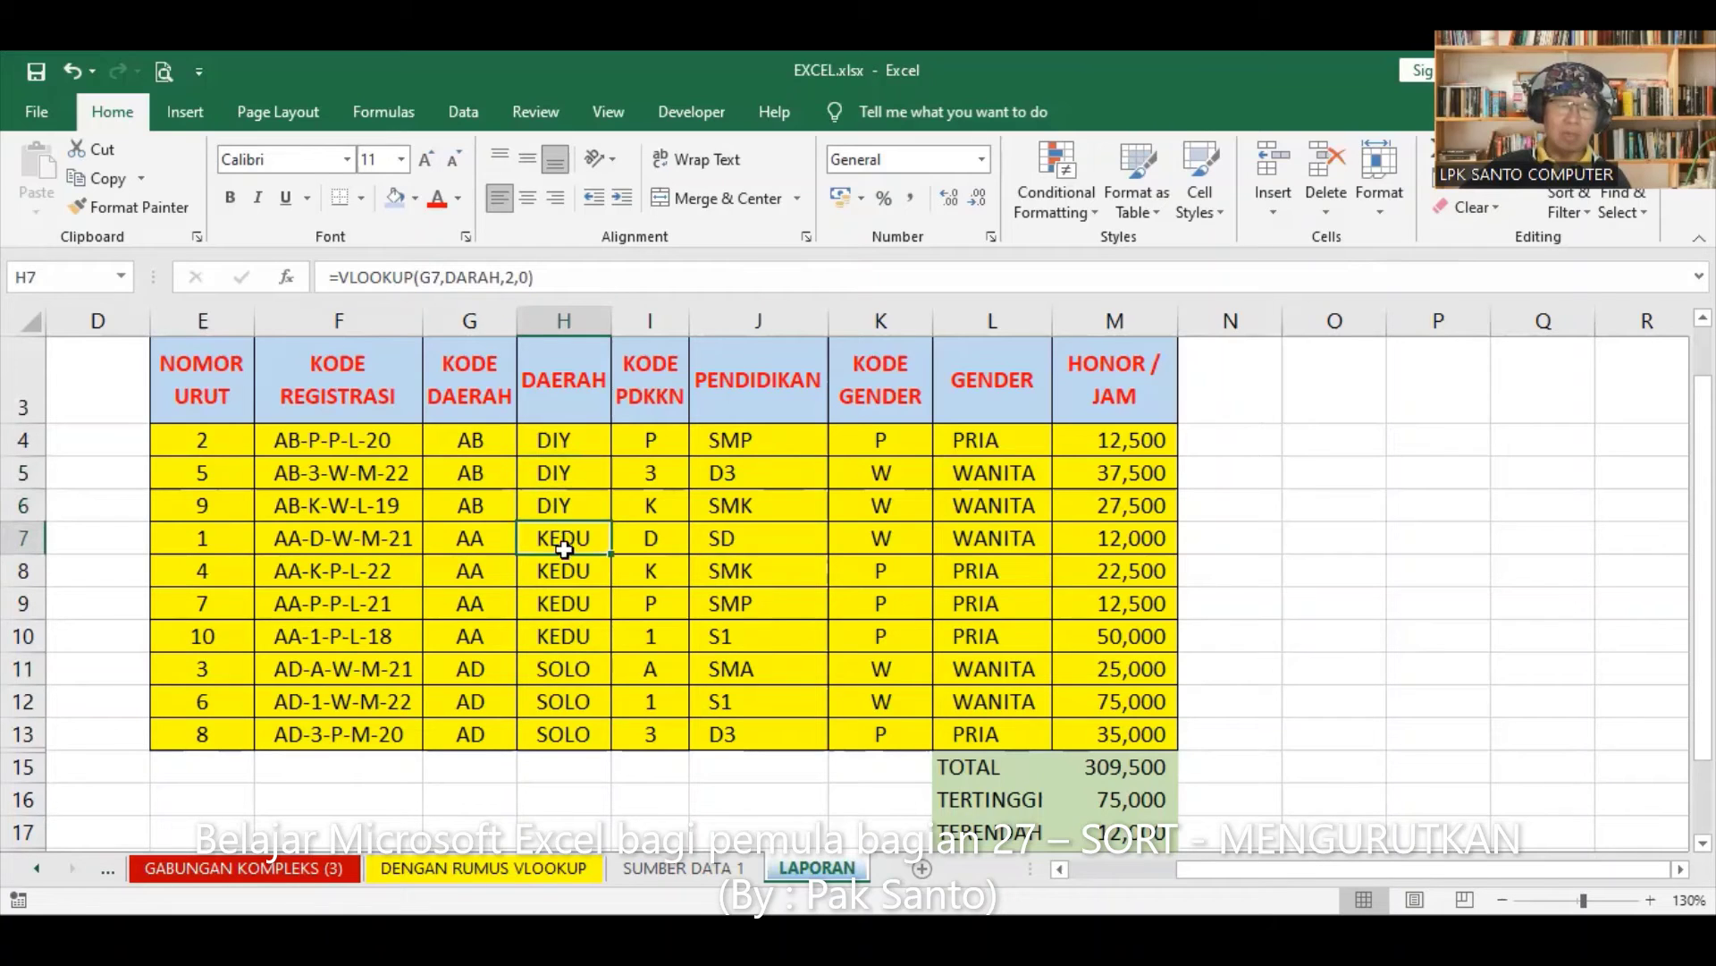
pyautogui.click(563, 604)
pyautogui.click(569, 638)
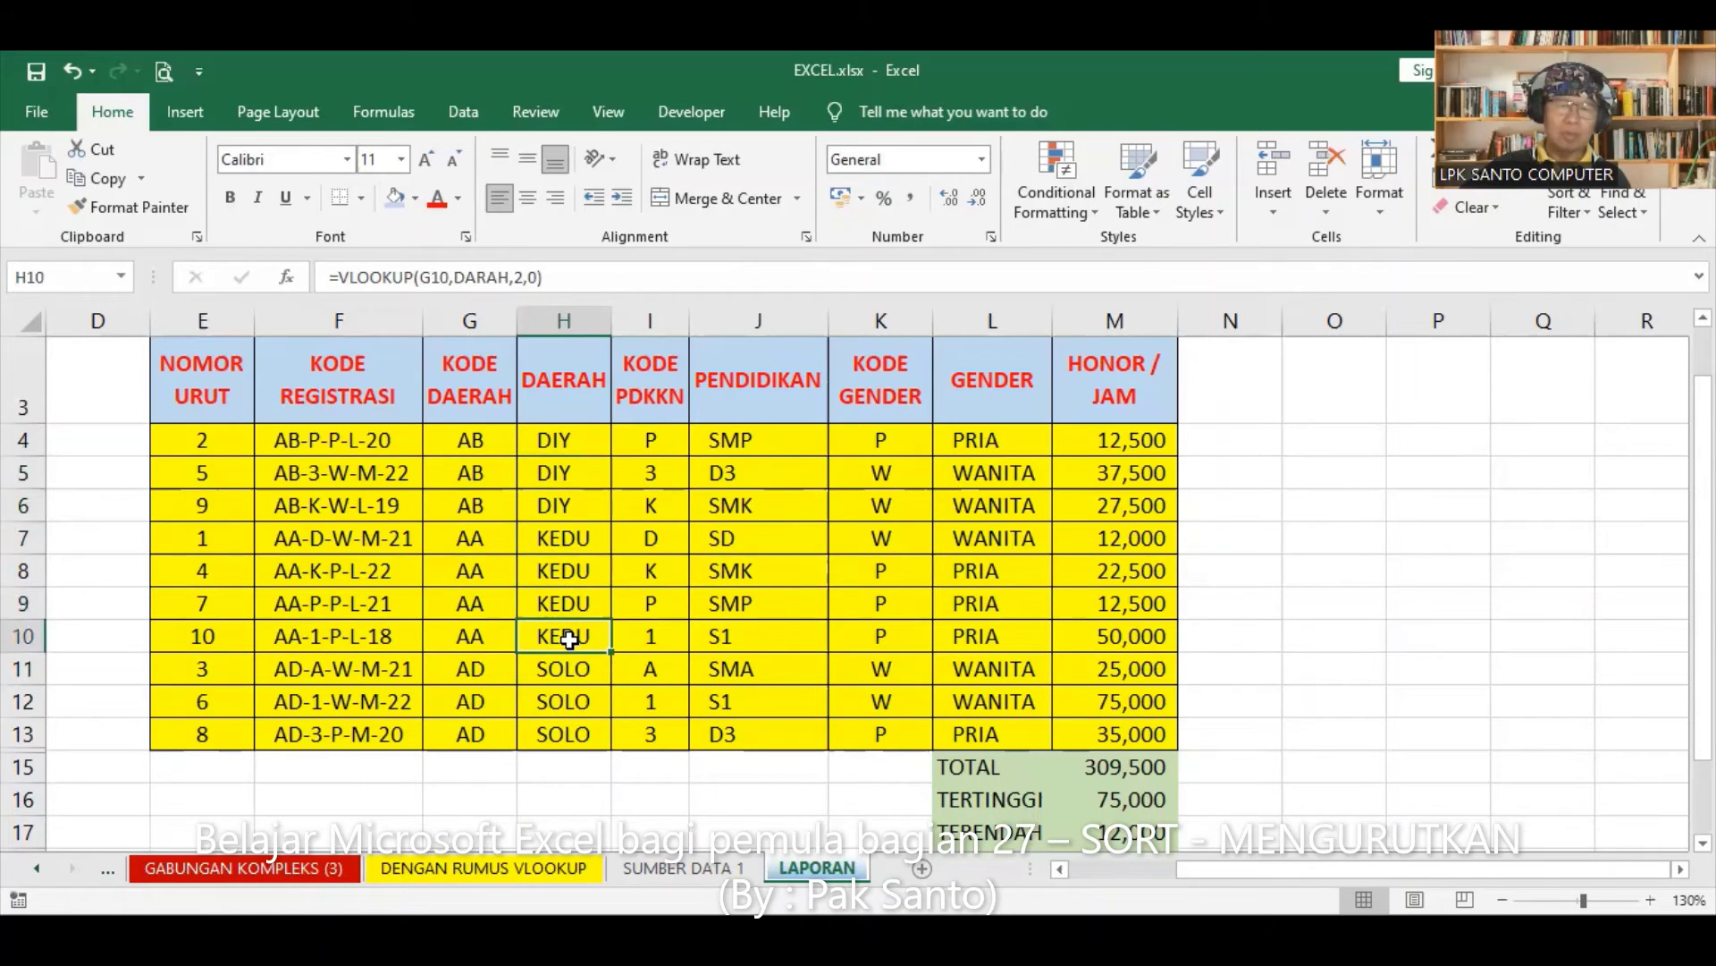
pyautogui.click(570, 679)
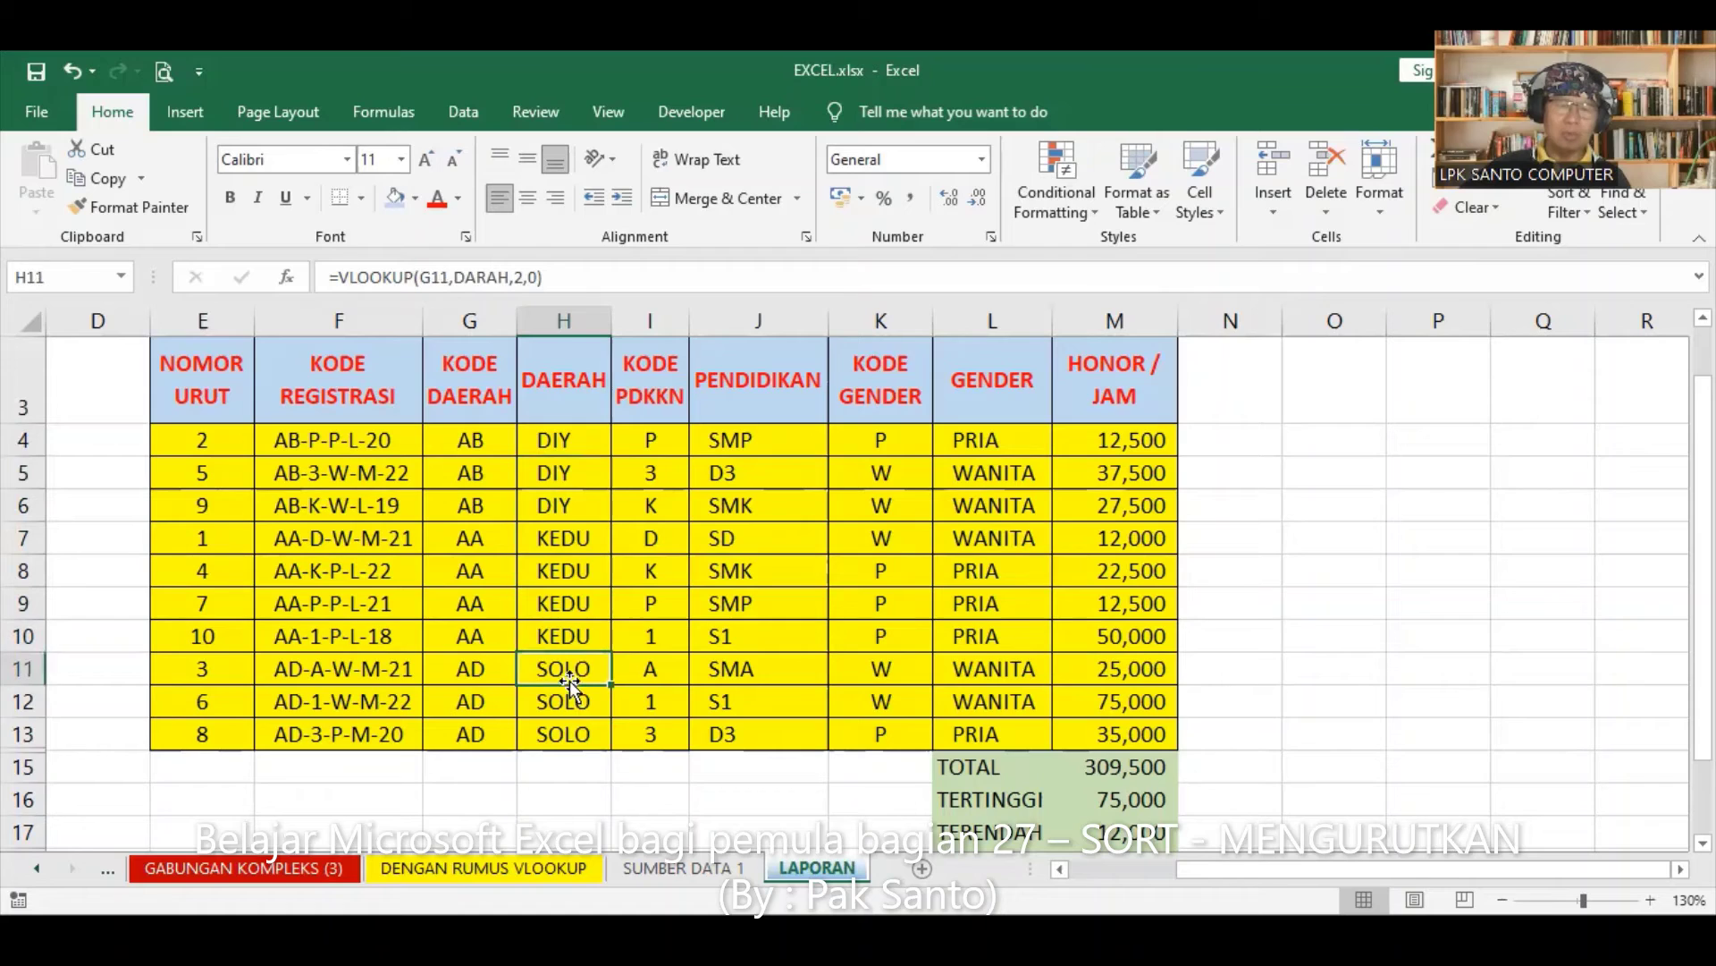
pyautogui.click(570, 708)
pyautogui.click(573, 735)
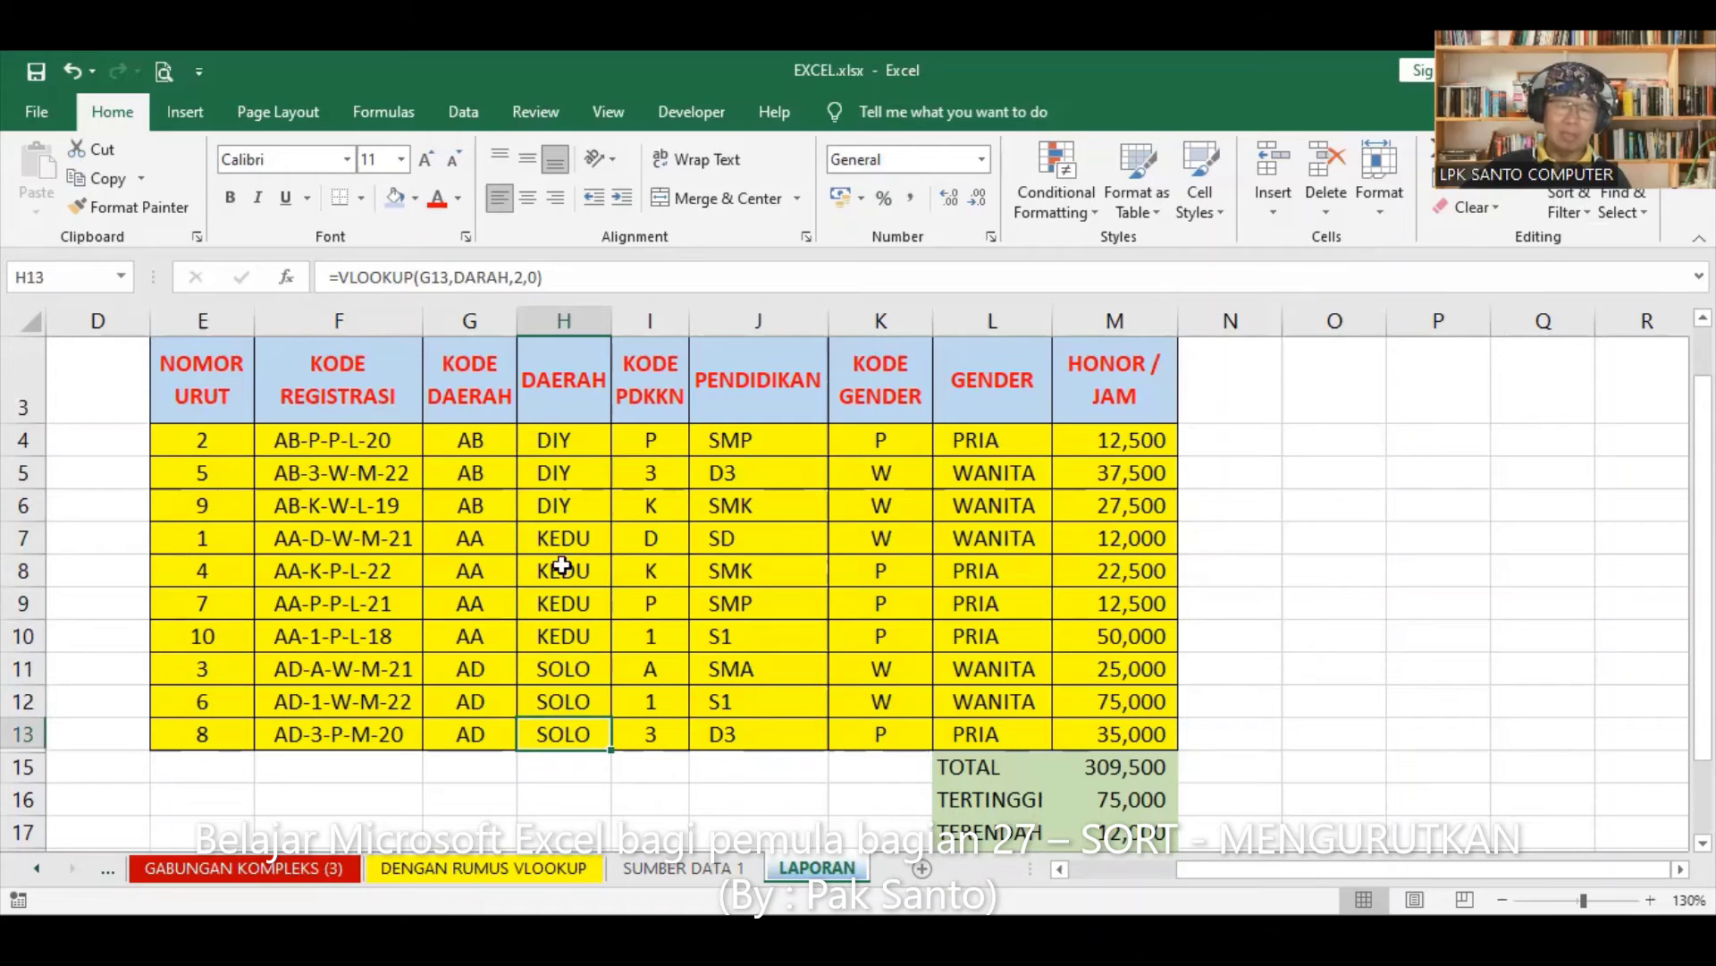
pyautogui.click(572, 517)
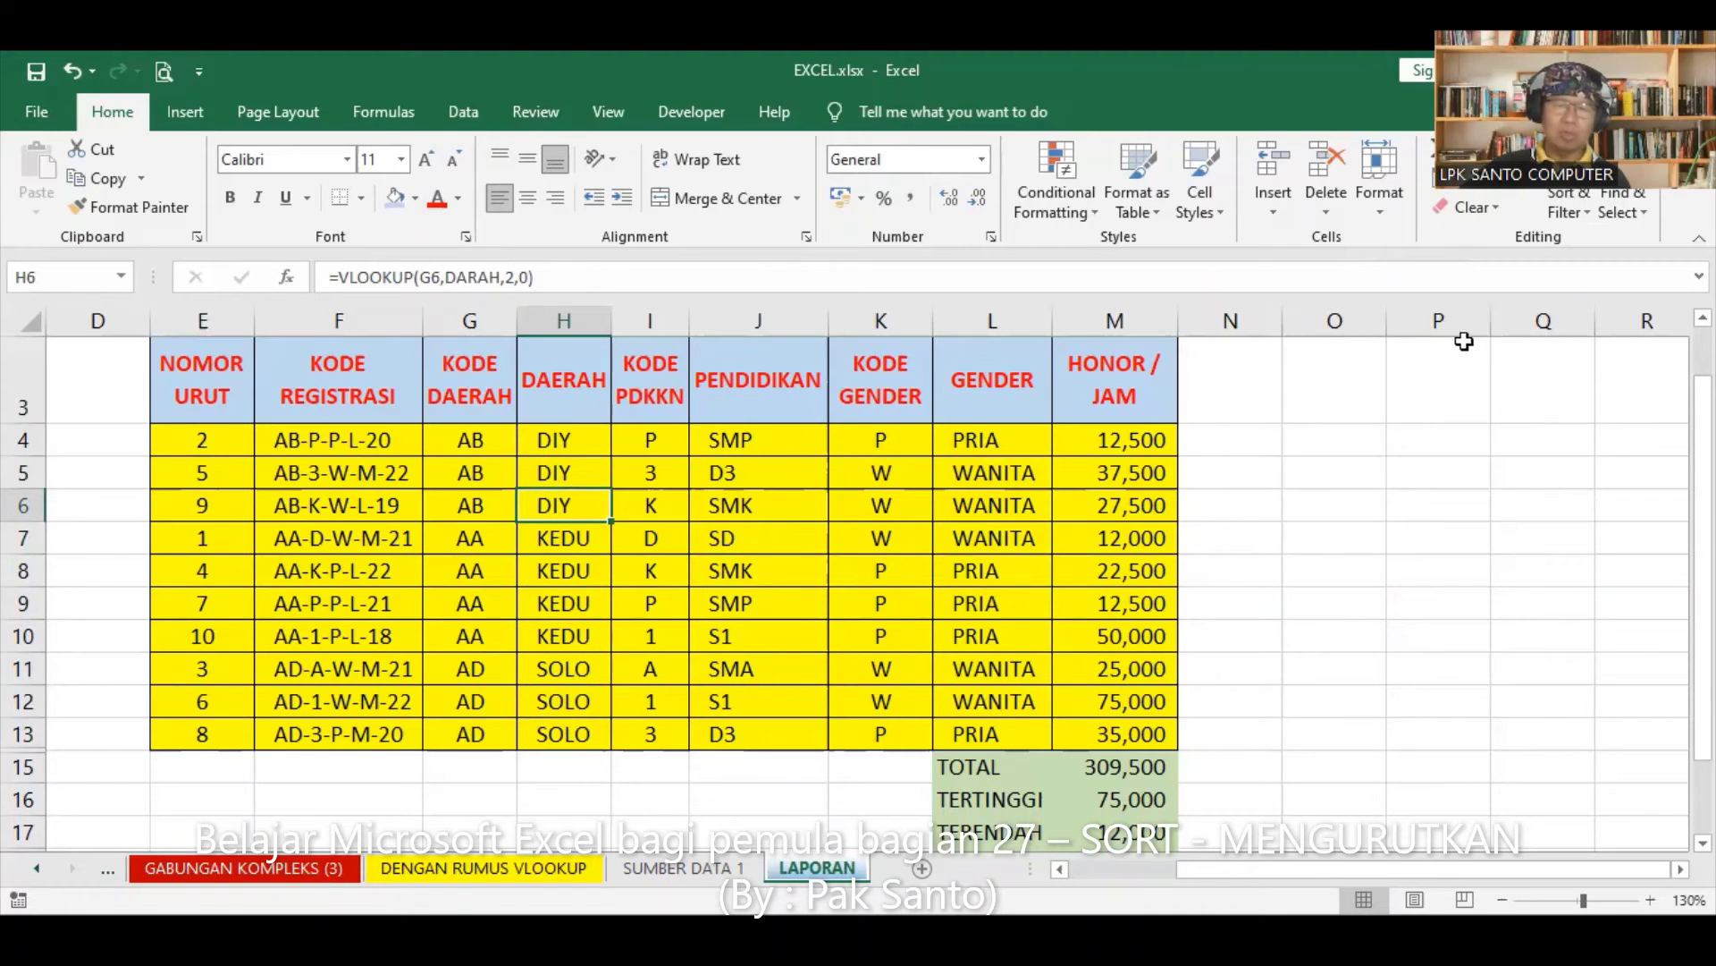
# - Sort the records by DAERAH Z to A so SOLO rows come first
pyautogui.click(1569, 211)
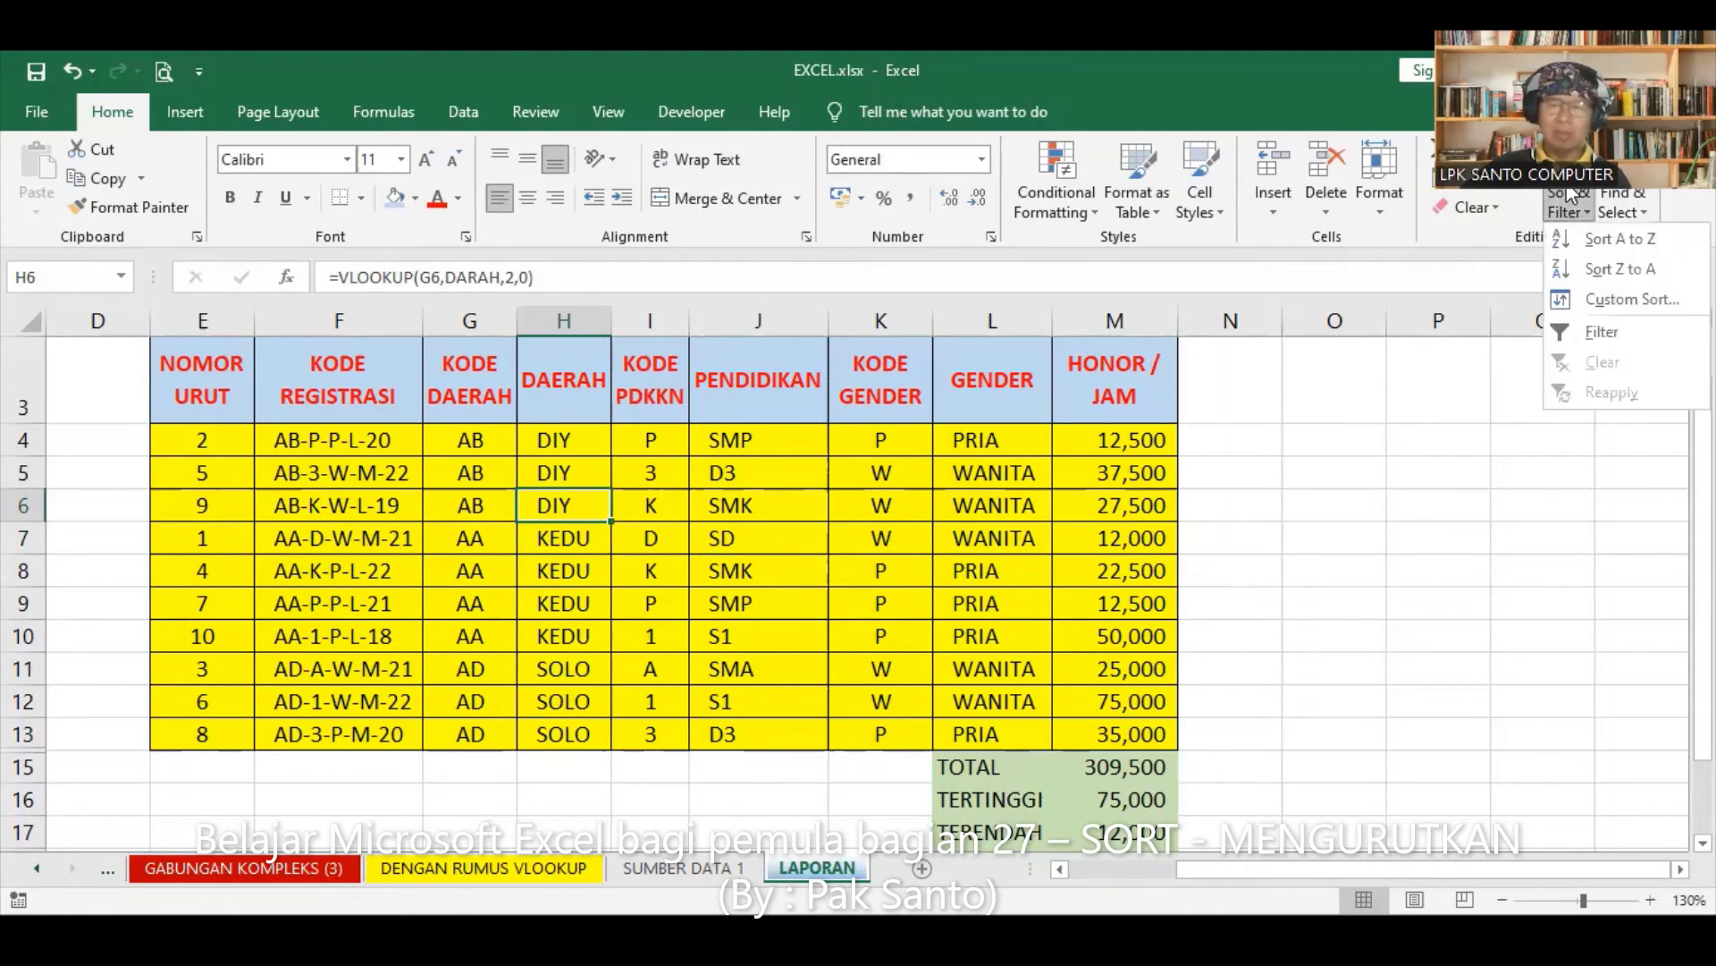
pyautogui.click(1590, 267)
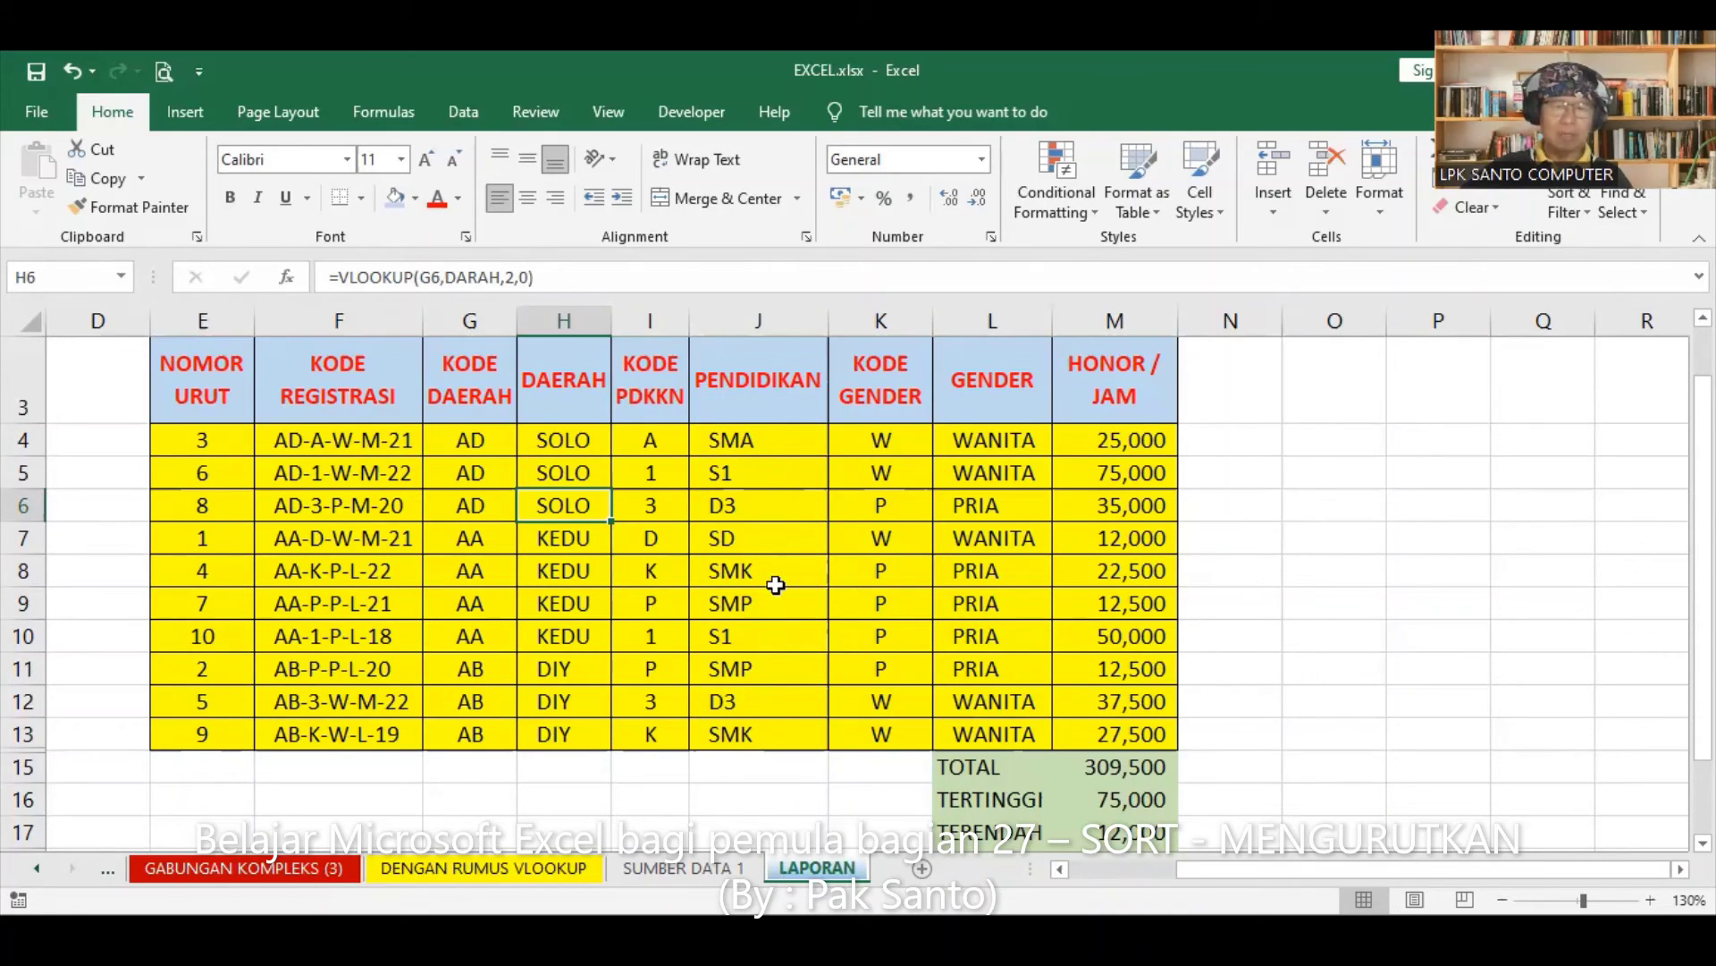
pyautogui.click(756, 604)
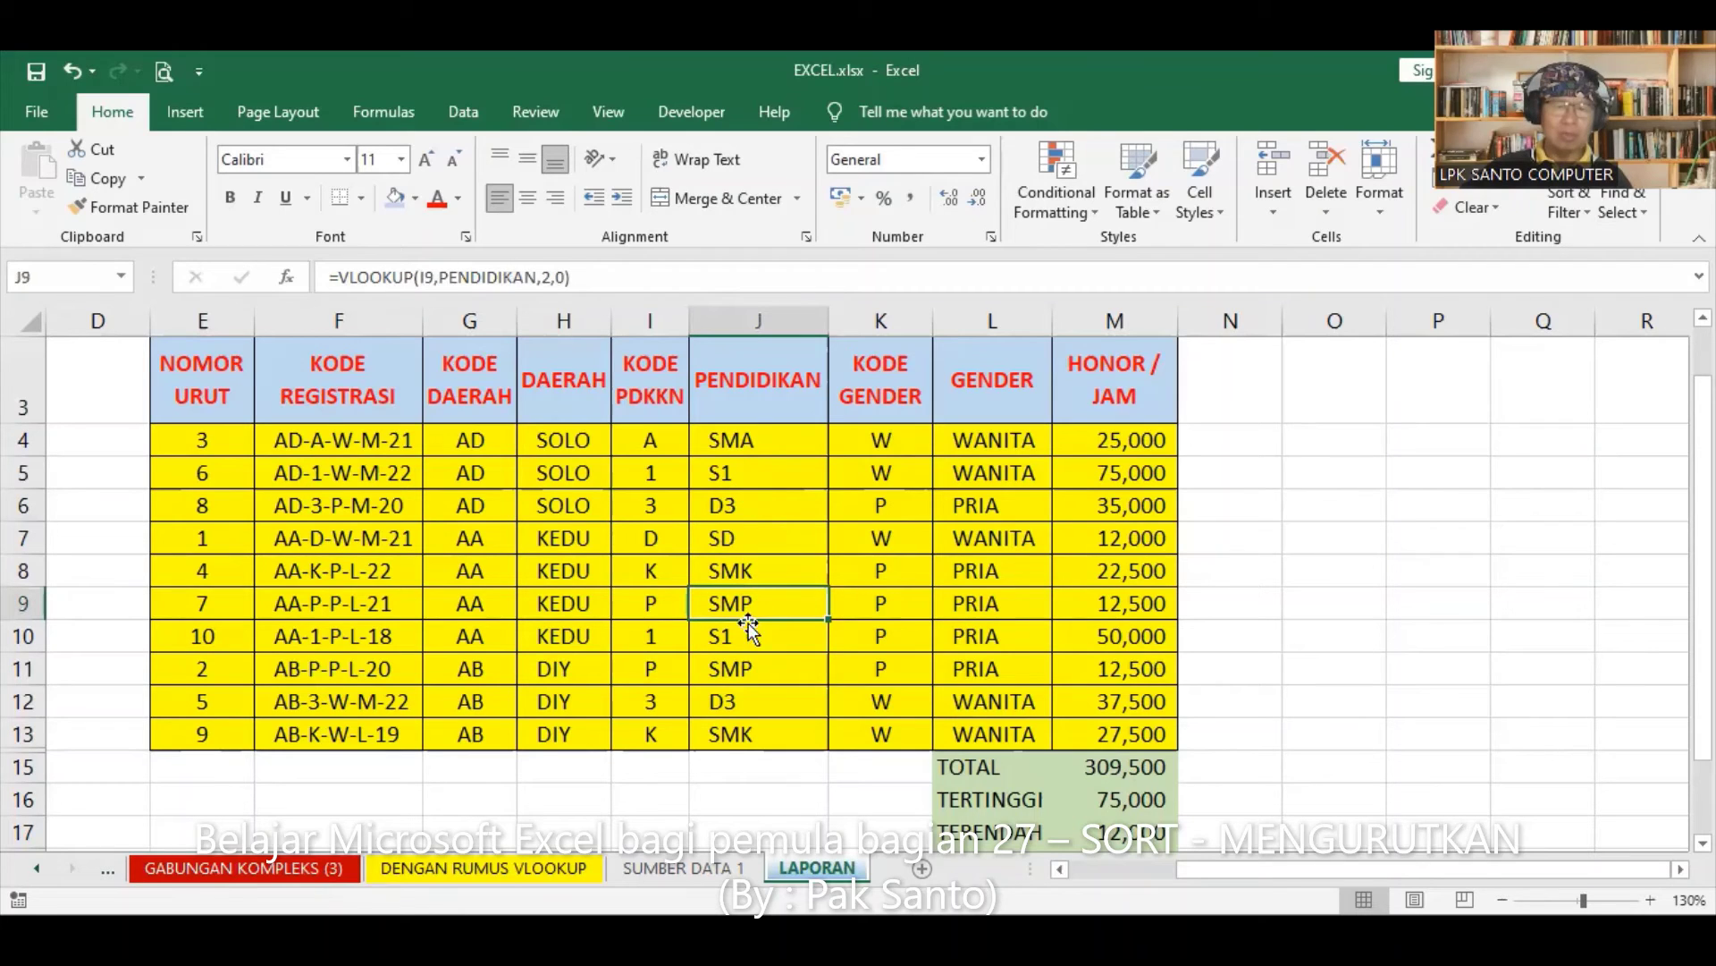
# - Sort the records by PENDIDIKAN A to Z and check the D3 and S1 rows at the top
pyautogui.click(1584, 213)
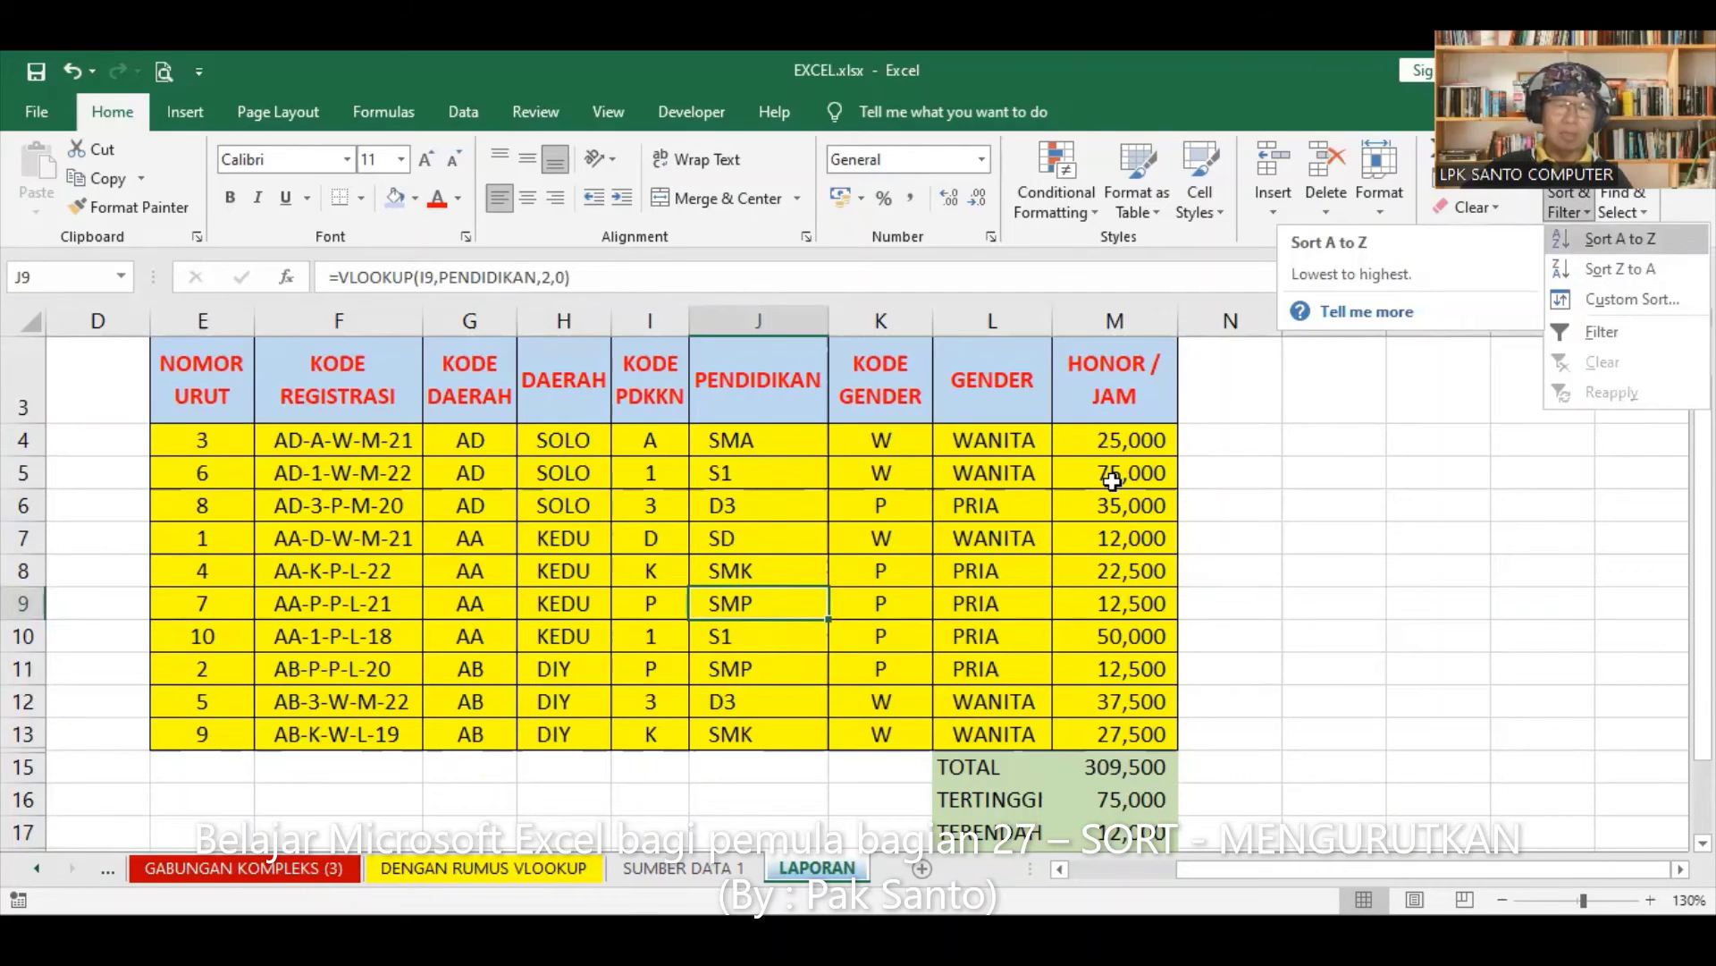
pyautogui.click(1614, 246)
pyautogui.click(766, 443)
pyautogui.click(764, 476)
pyautogui.click(763, 503)
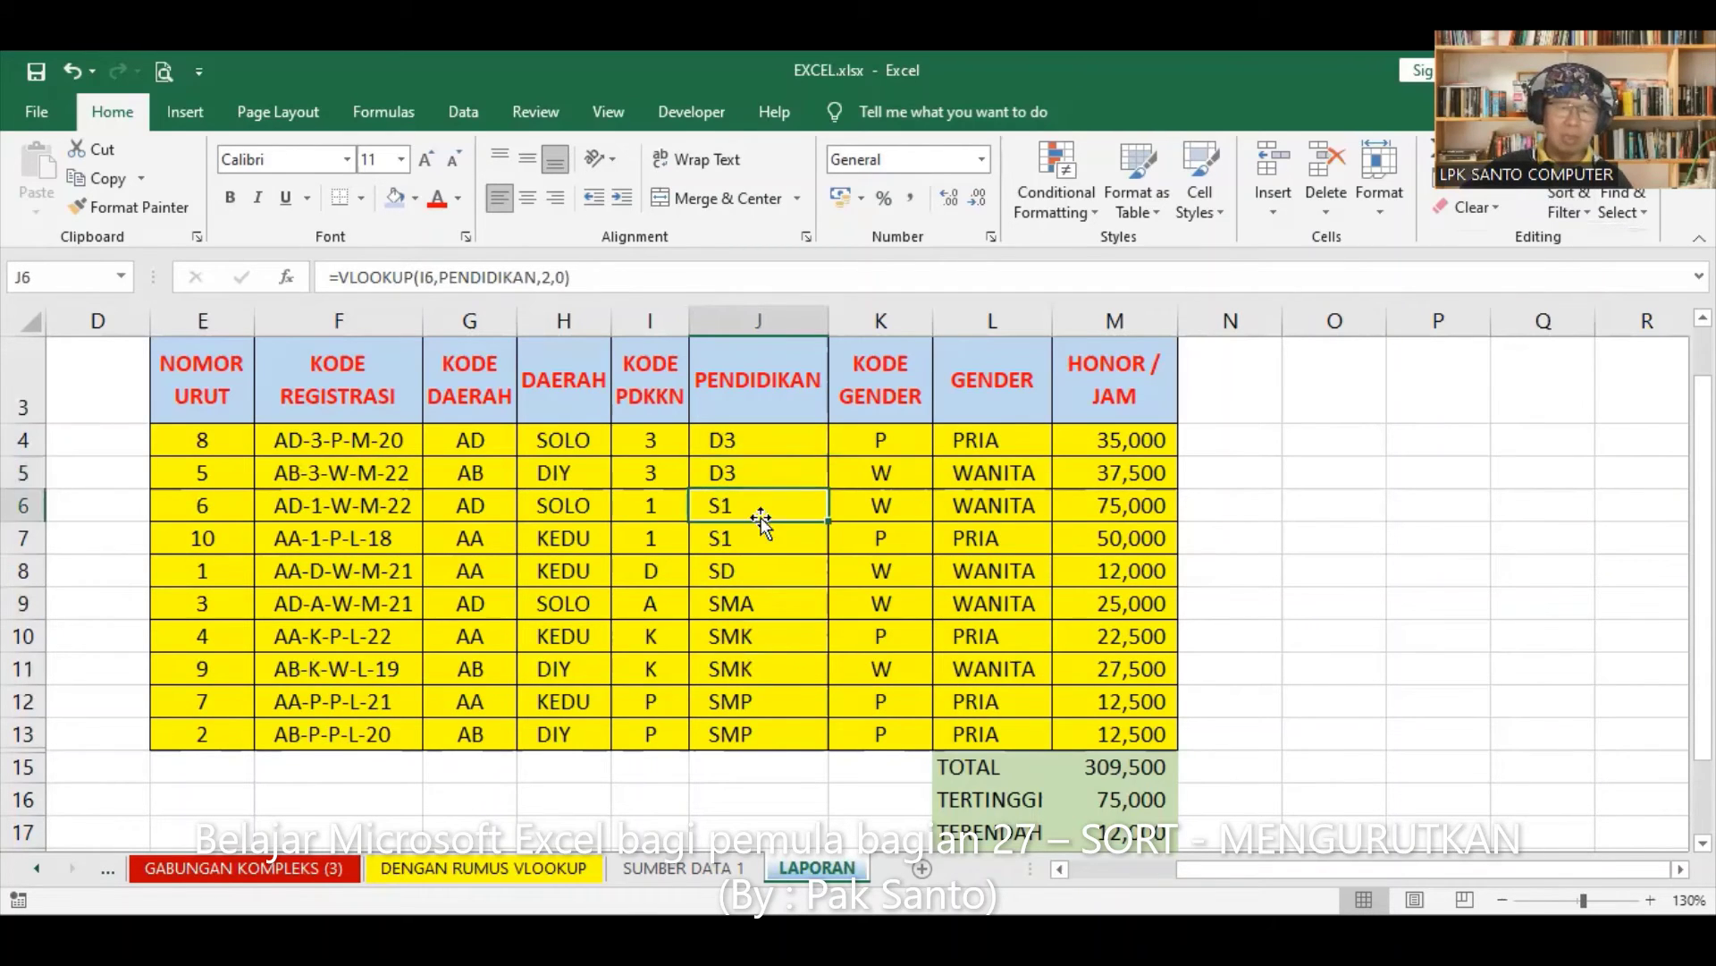
pyautogui.click(760, 544)
# - Step down through the SD, SMA, SMK and SMP rows to the last SMP record
pyautogui.click(763, 572)
pyautogui.click(771, 609)
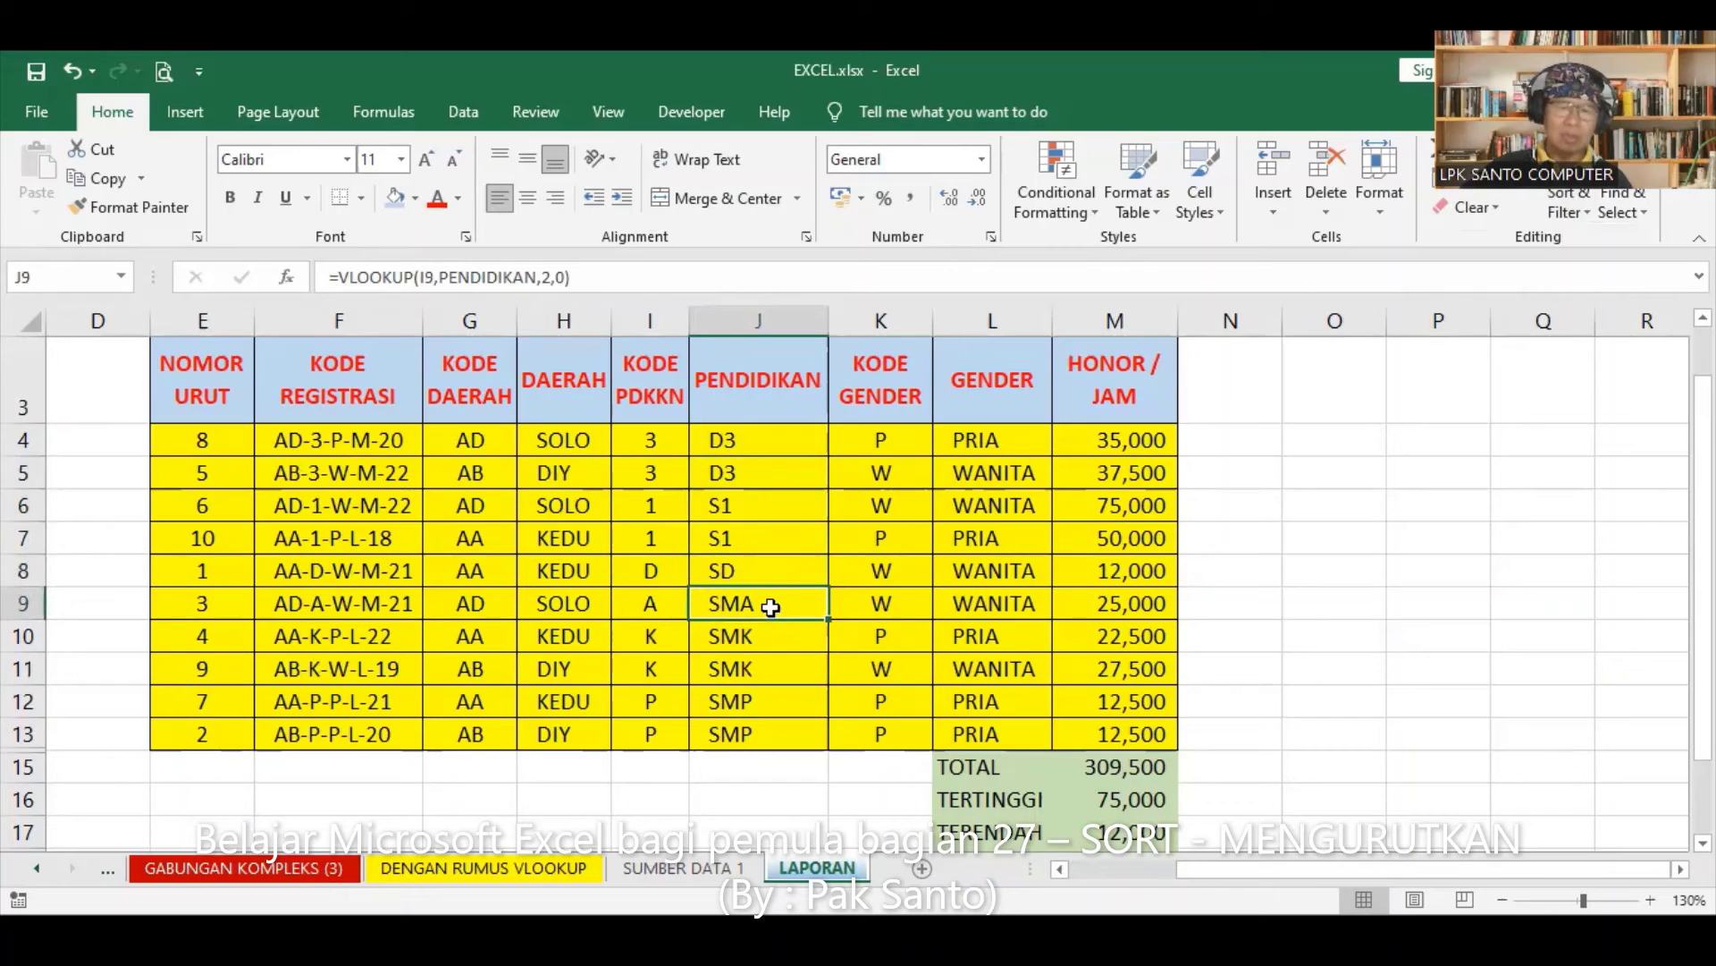
pyautogui.click(770, 631)
pyautogui.click(768, 669)
pyautogui.click(768, 702)
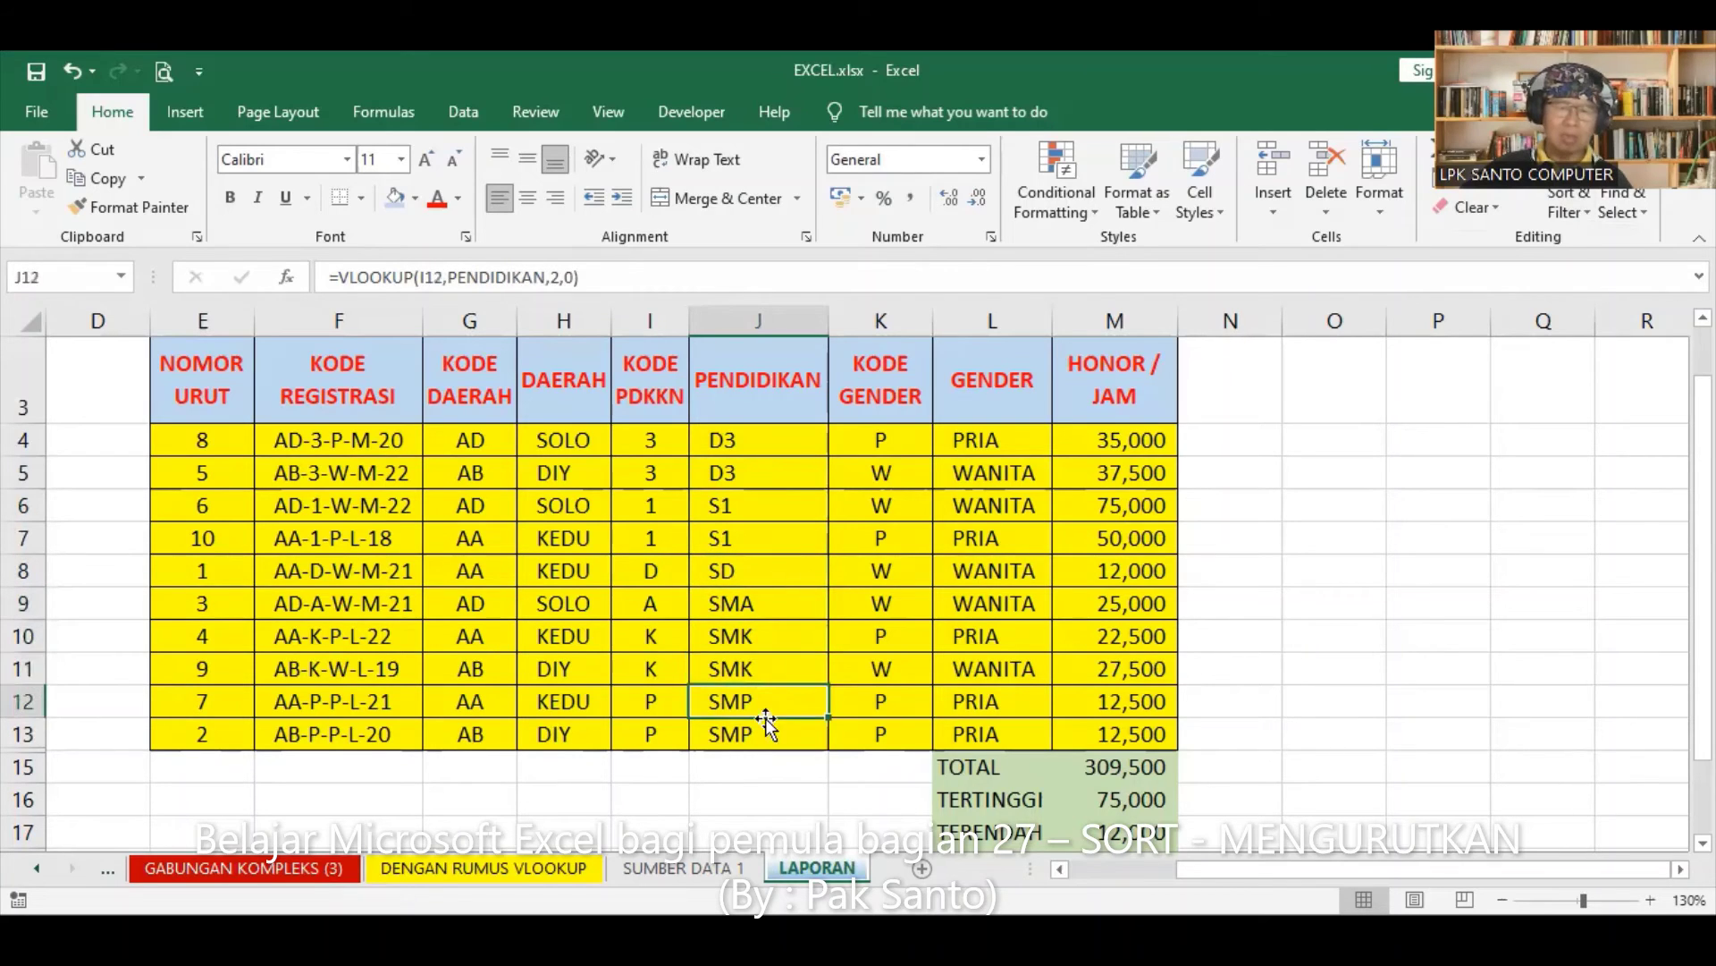
pyautogui.click(767, 731)
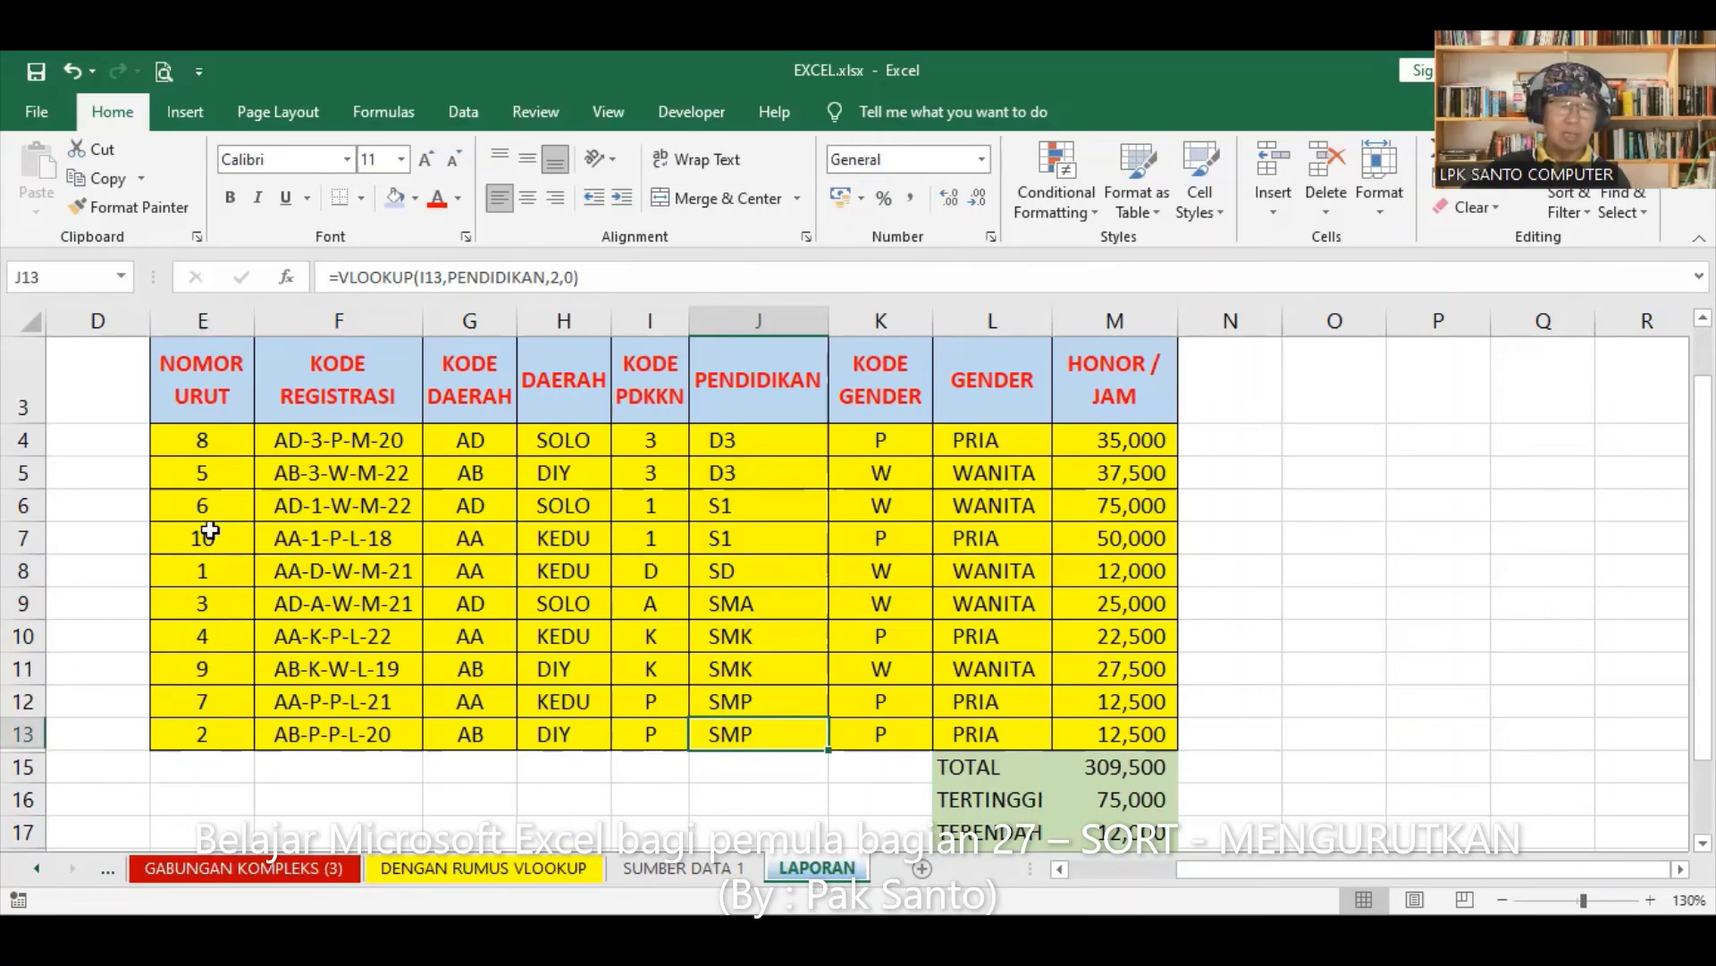
# - Re-sort the records by NOMOR URUT smallest to largest, restoring order 1 to 10
pyautogui.click(211, 631)
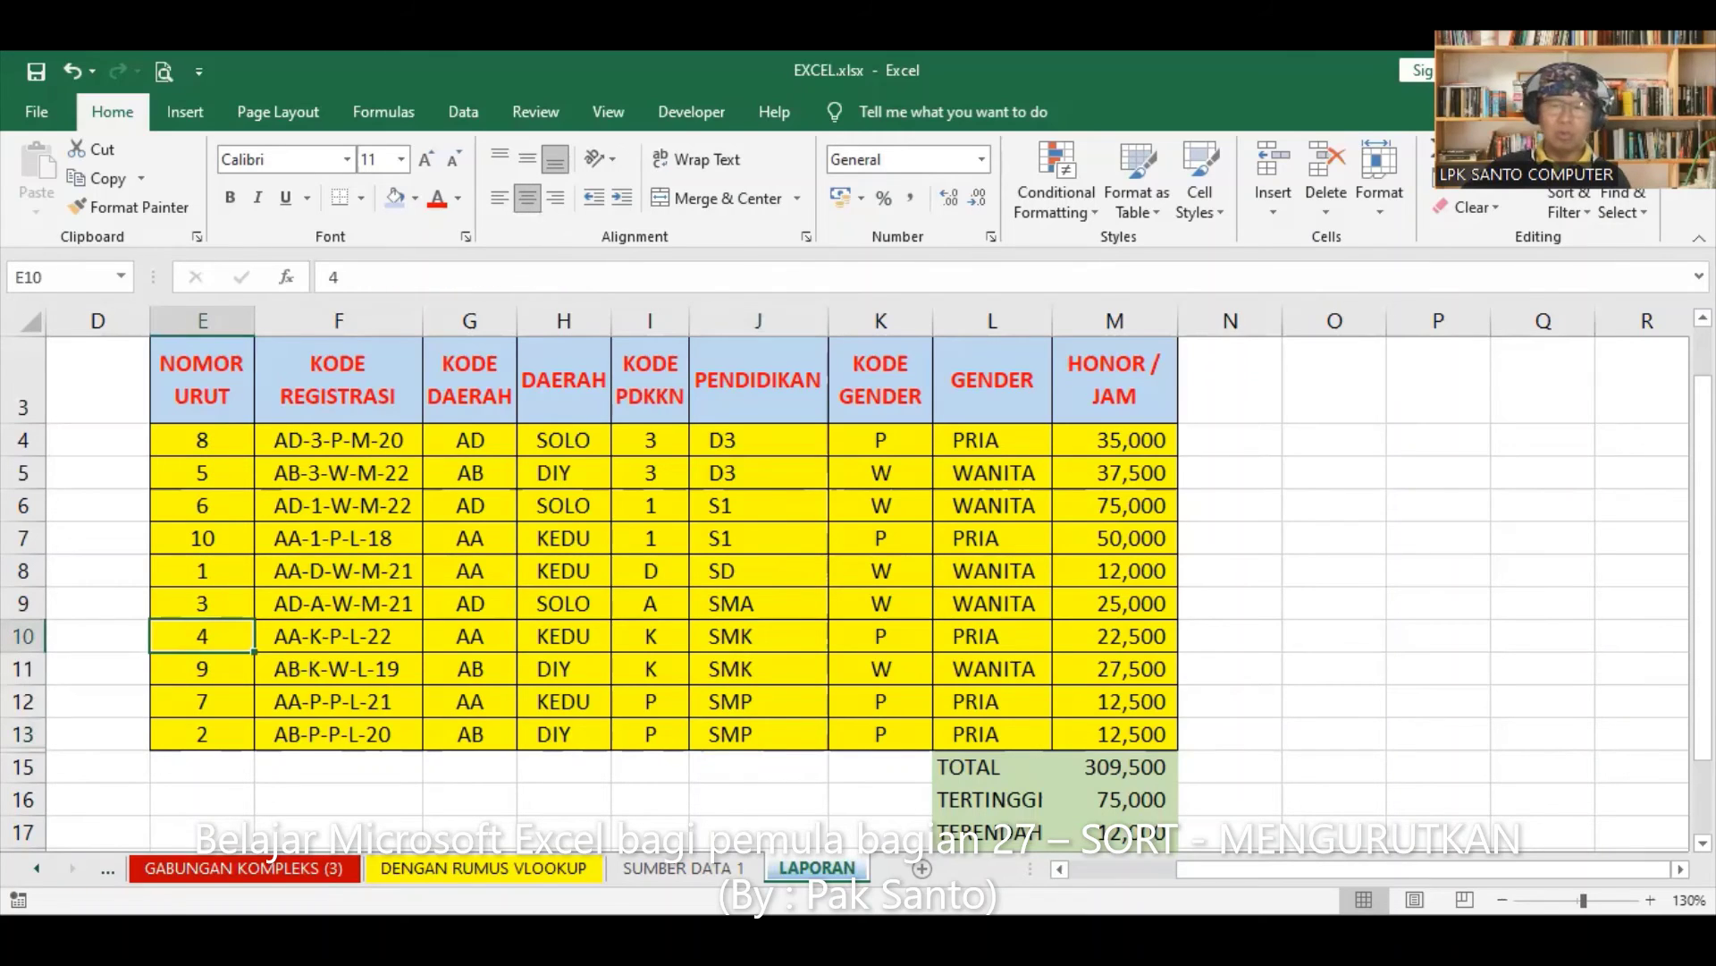
pyautogui.click(1569, 212)
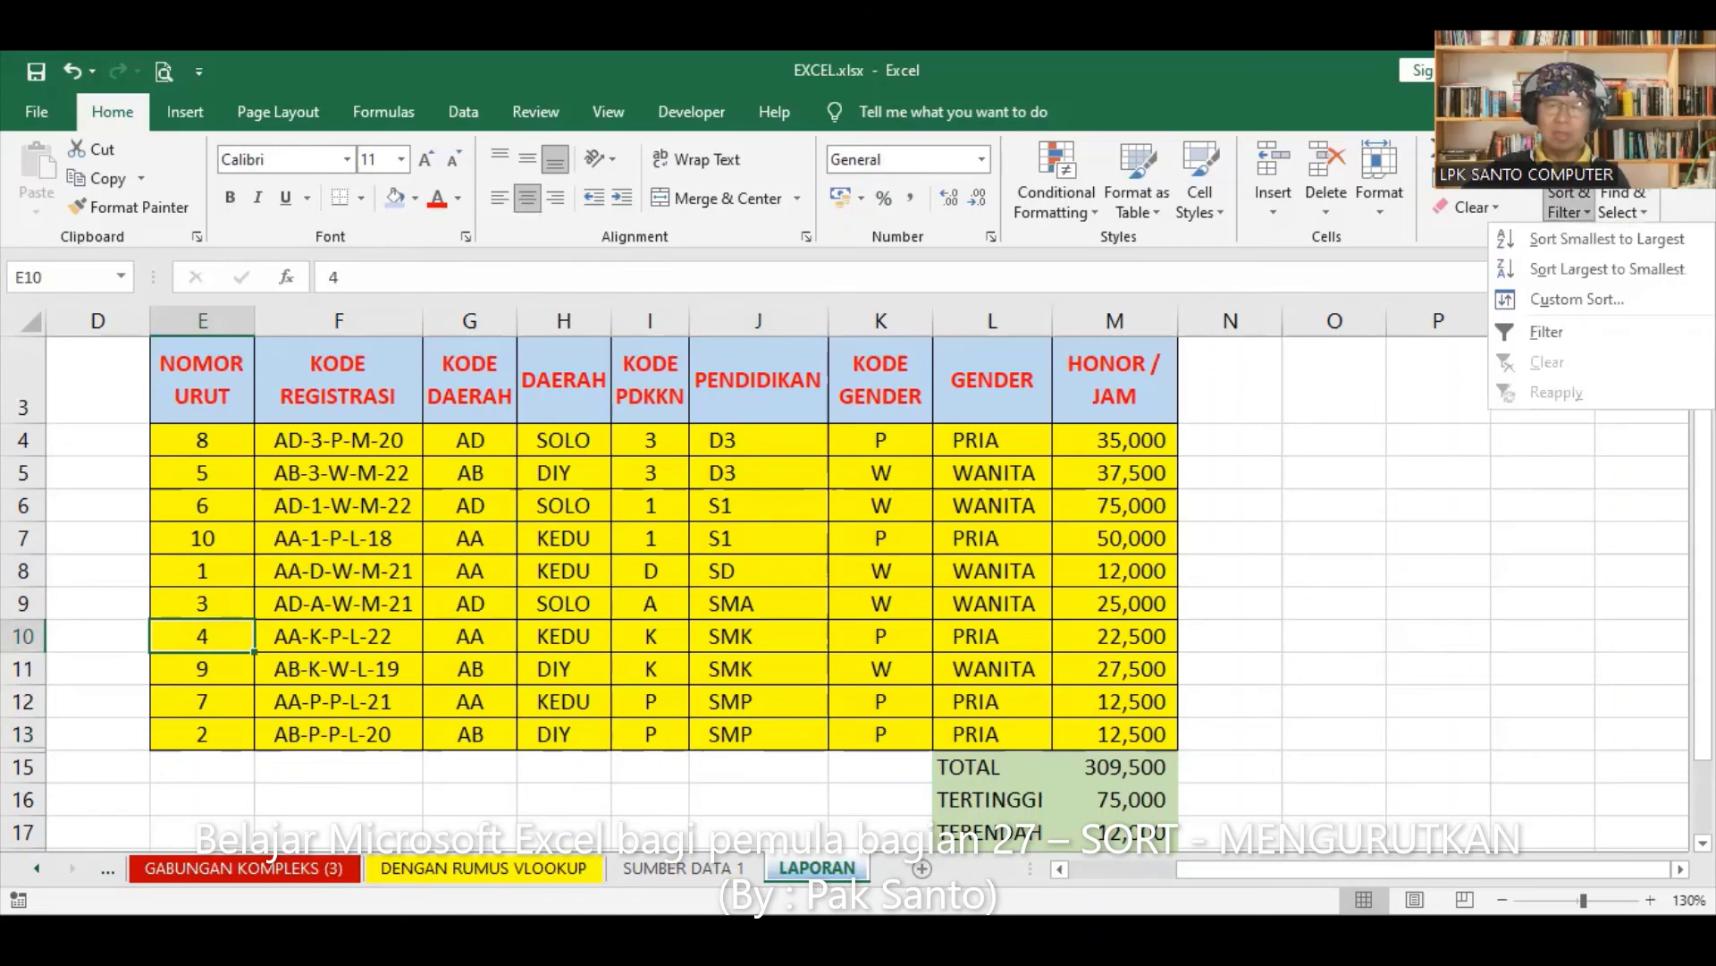
pyautogui.click(1560, 239)
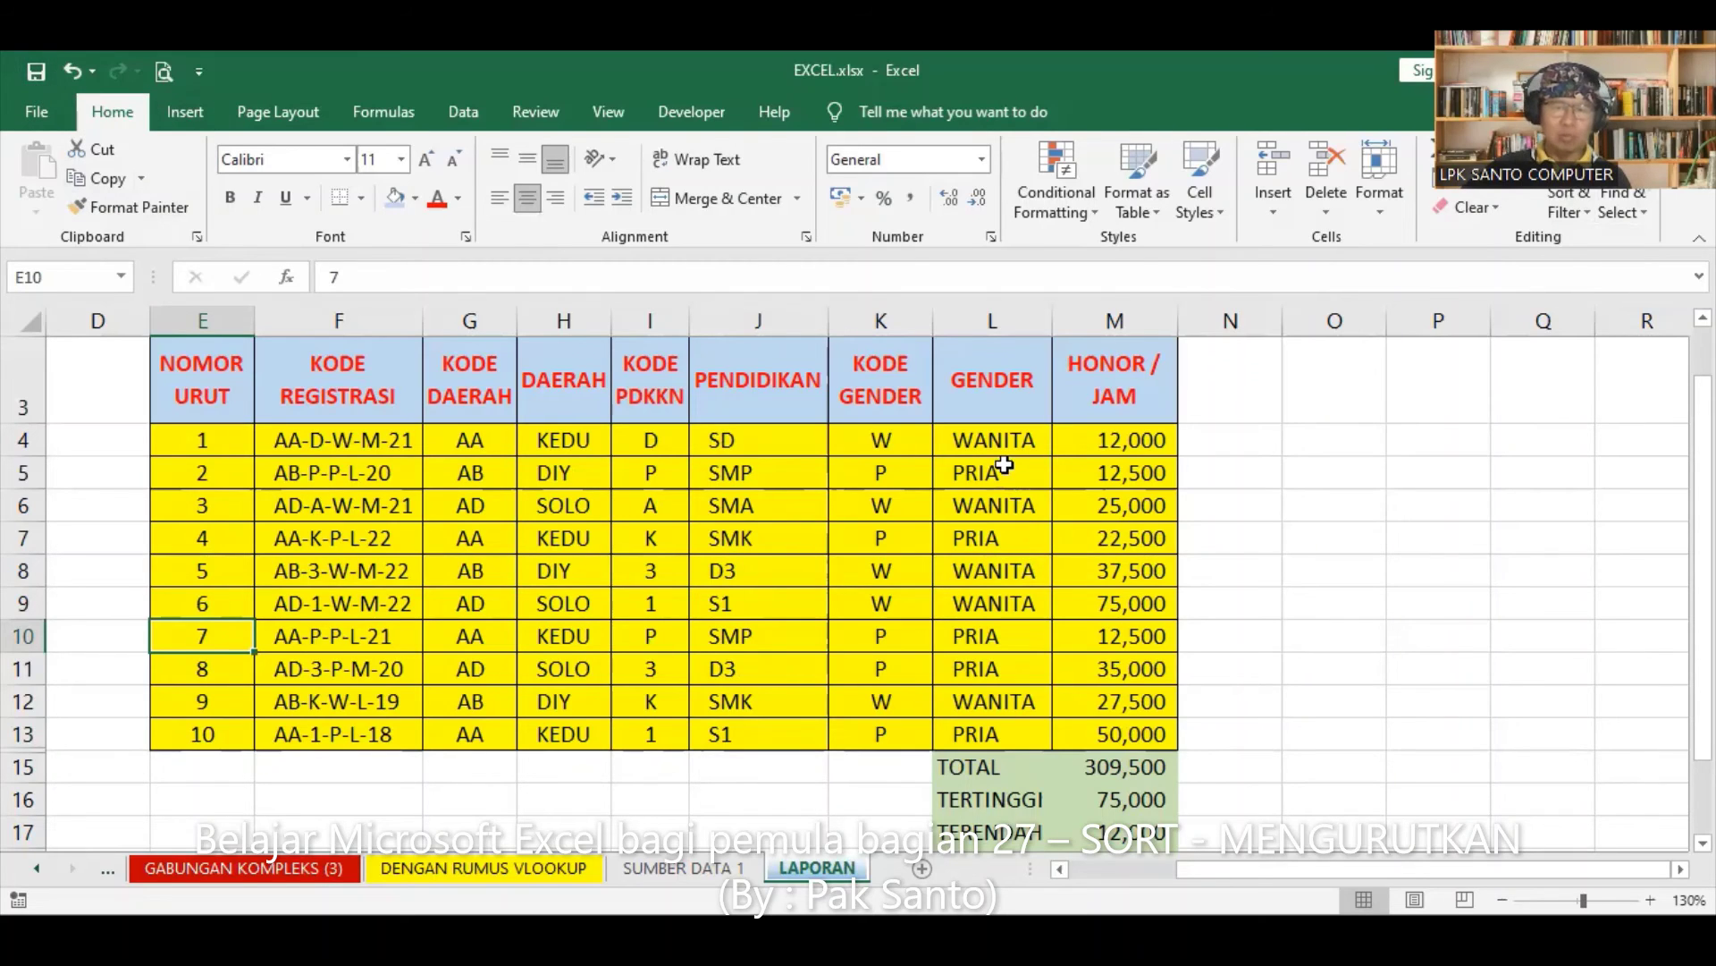
pyautogui.click(1000, 597)
# - Sort the records A to Z on the GENDER column, putting the five PRIA rows above the five WANITA rows
pyautogui.click(994, 496)
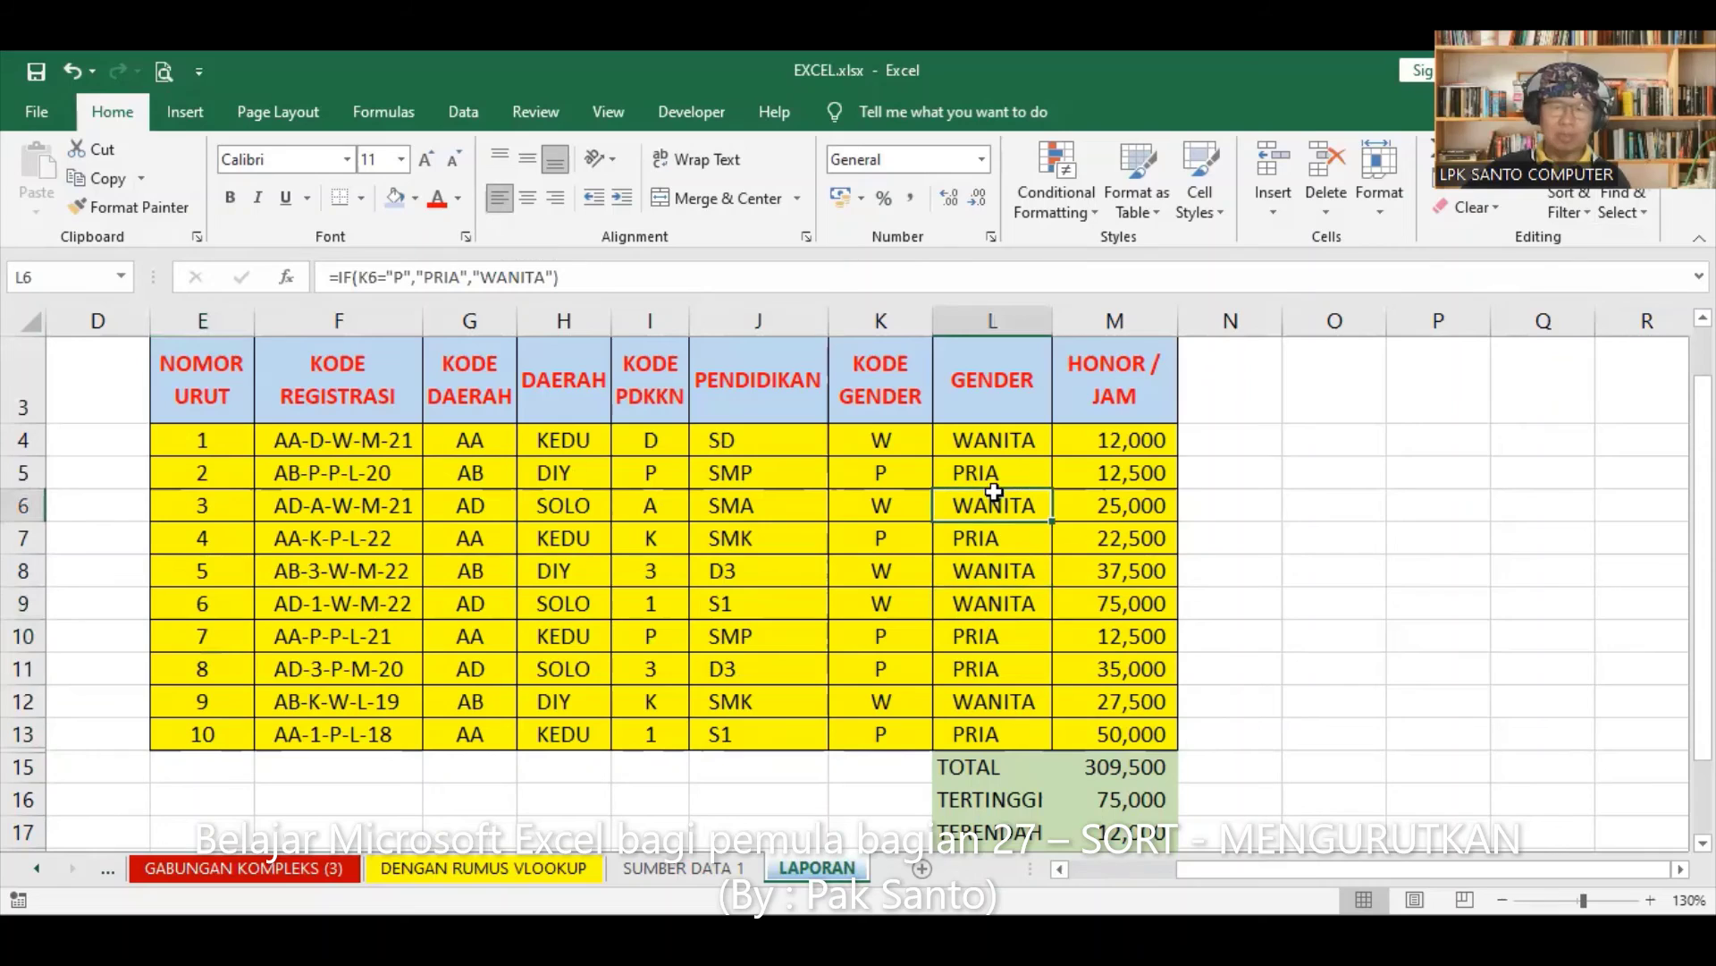
pyautogui.click(1570, 212)
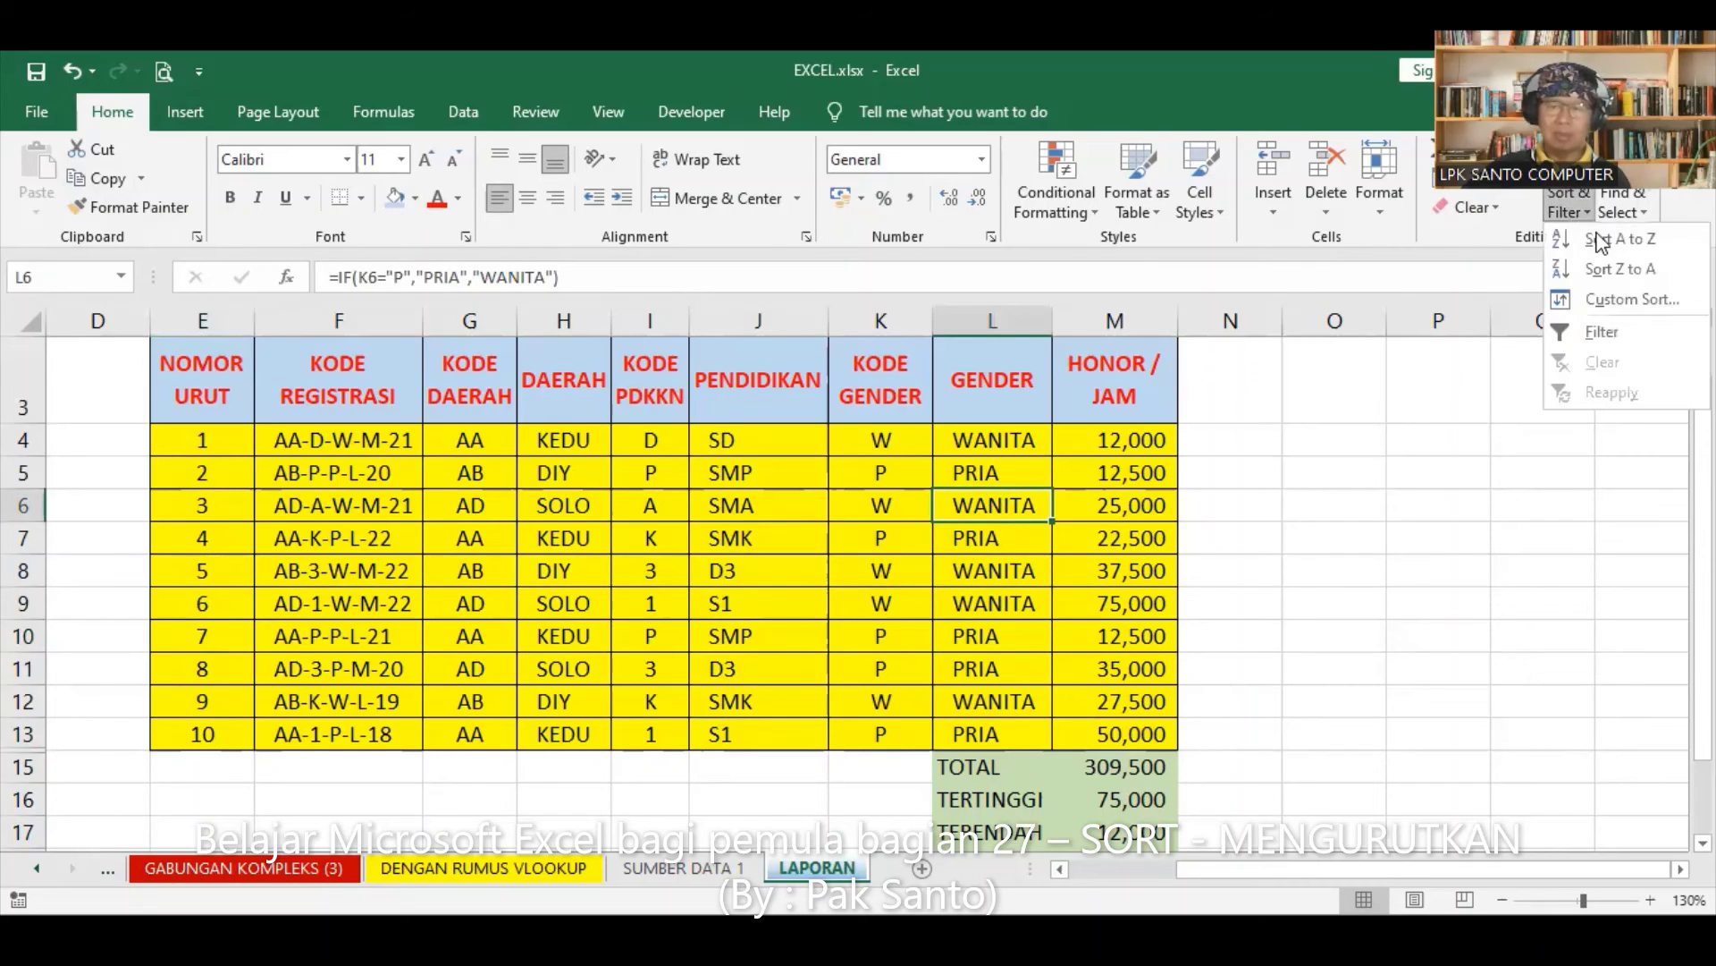
pyautogui.click(1599, 241)
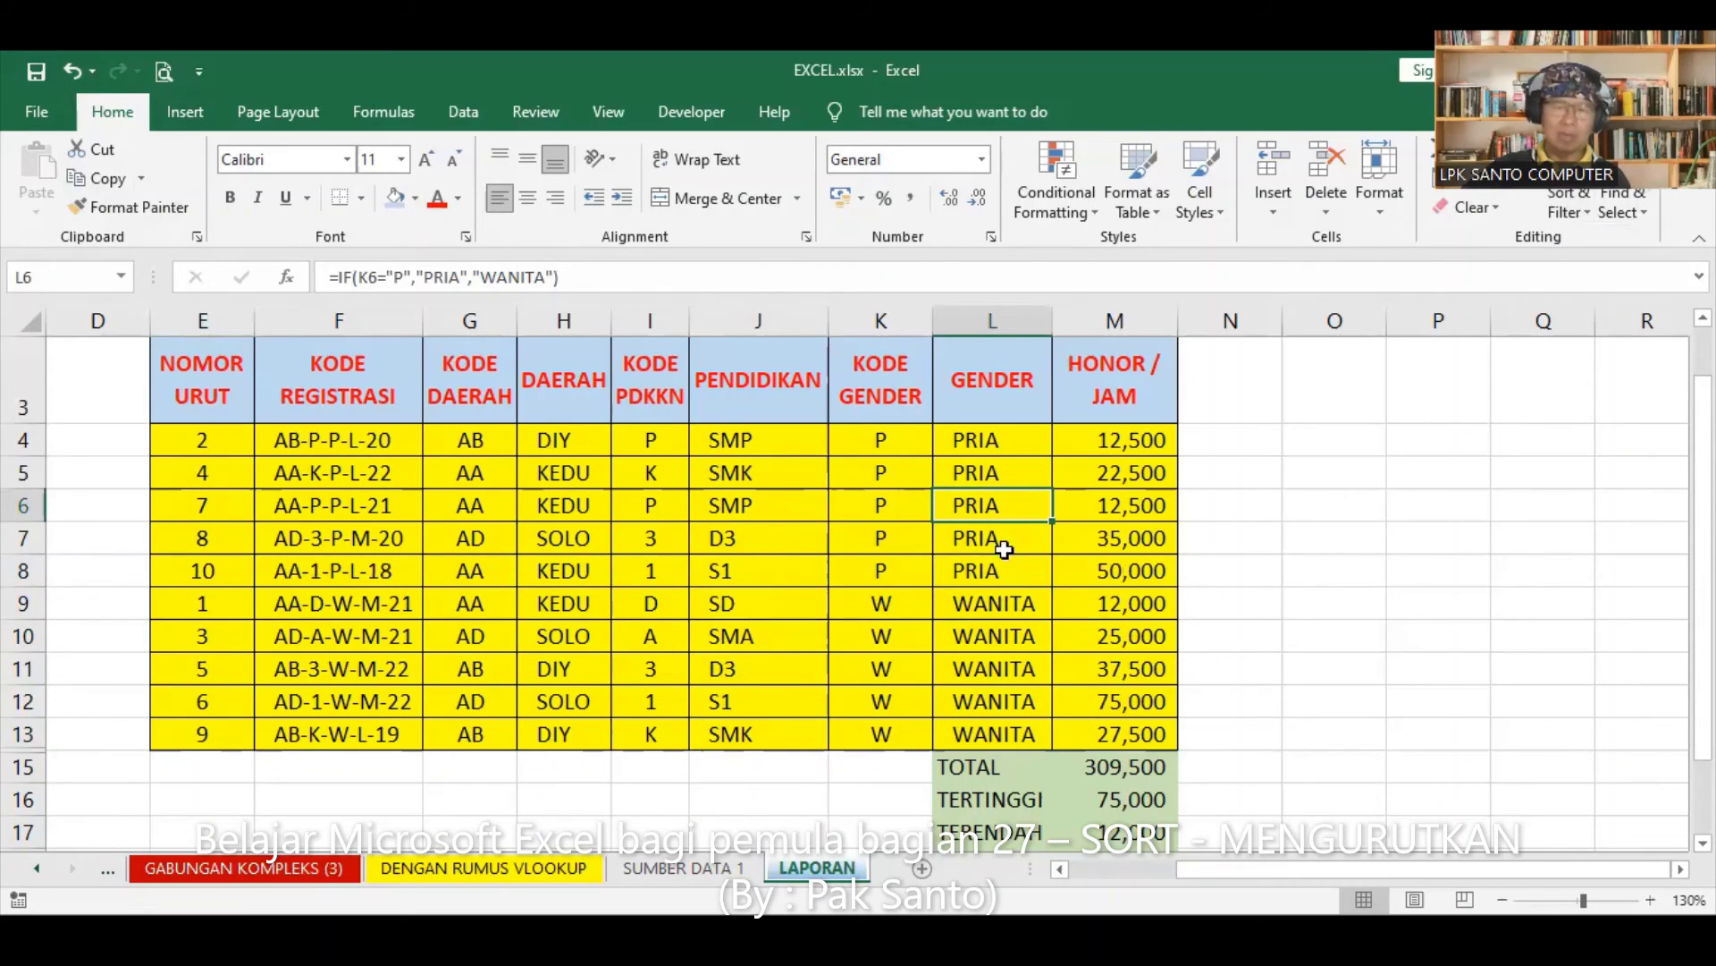
pyautogui.click(1010, 583)
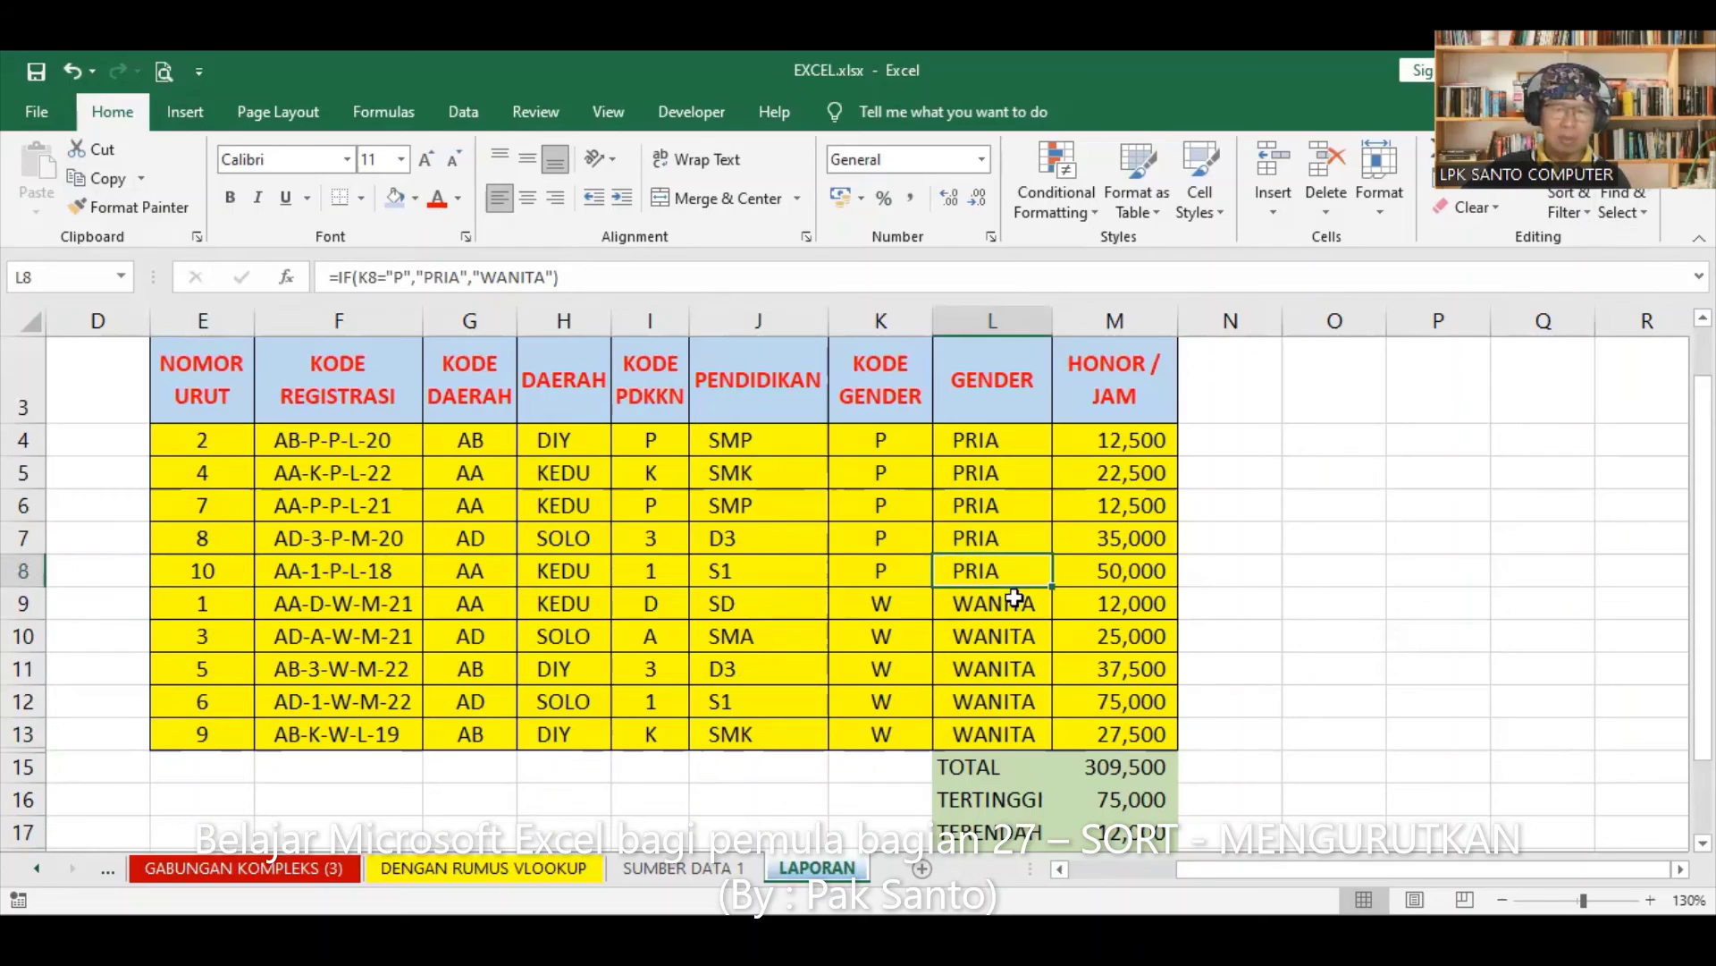